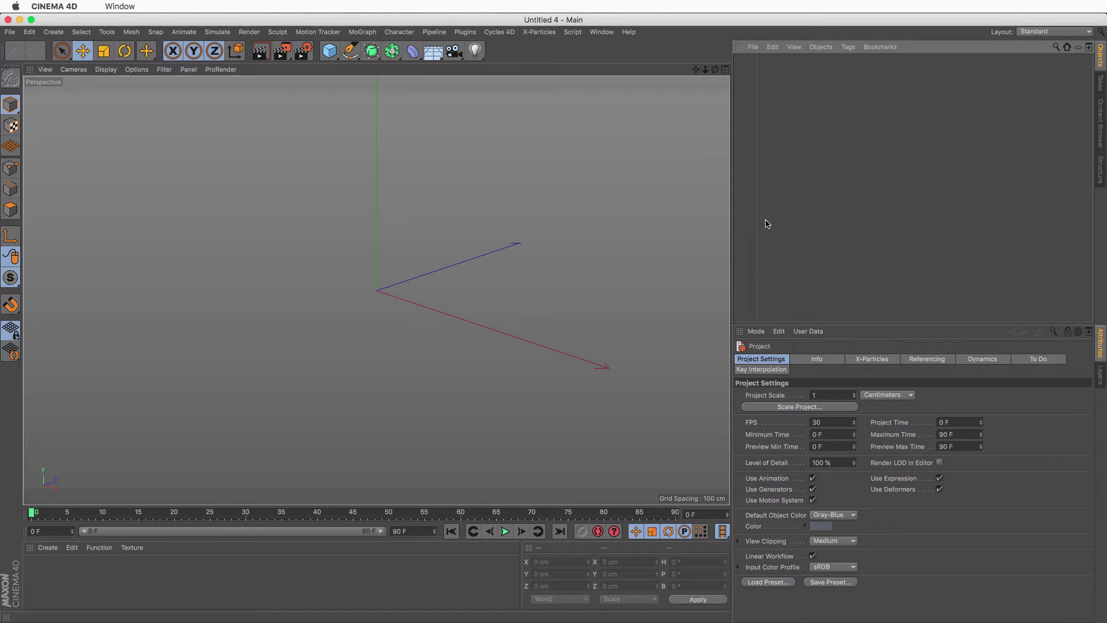
Add an xpEmitter and set its emitter Width and Height to 1 cm
left_click(541, 32)
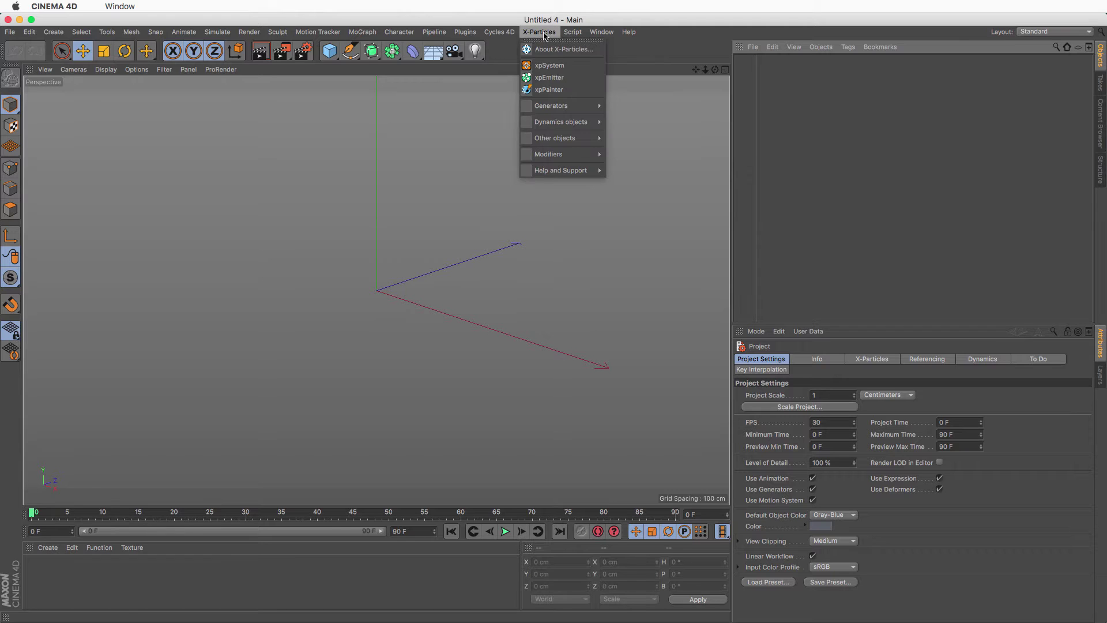
left_click(550, 78)
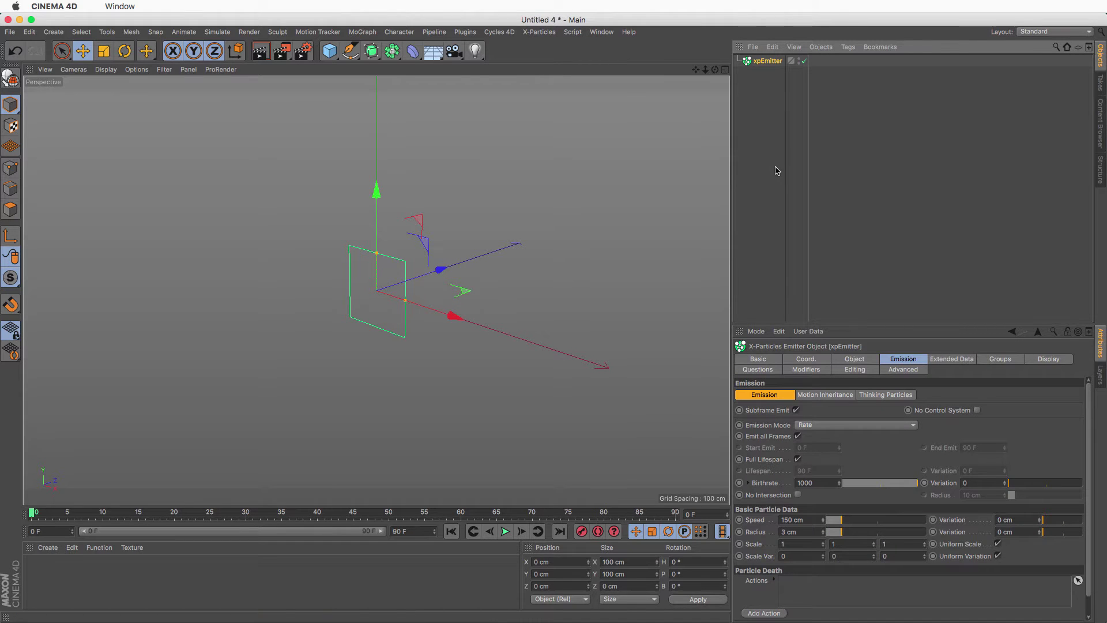
left_click(855, 360)
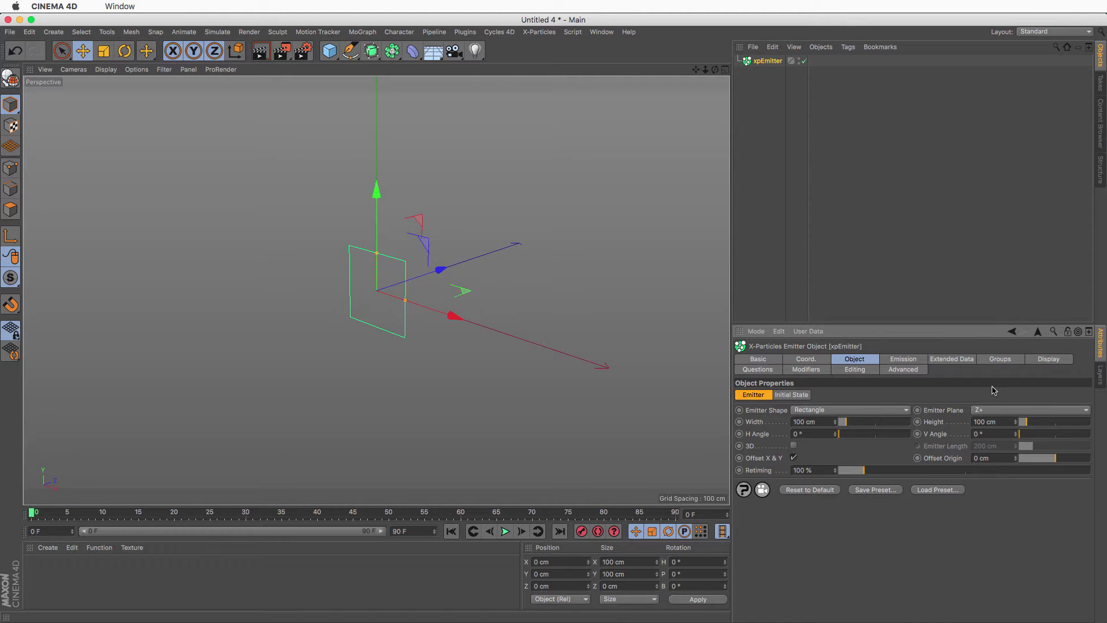
left_click(816, 423)
type("1")
left_click(997, 422)
type("1")
key("Return")
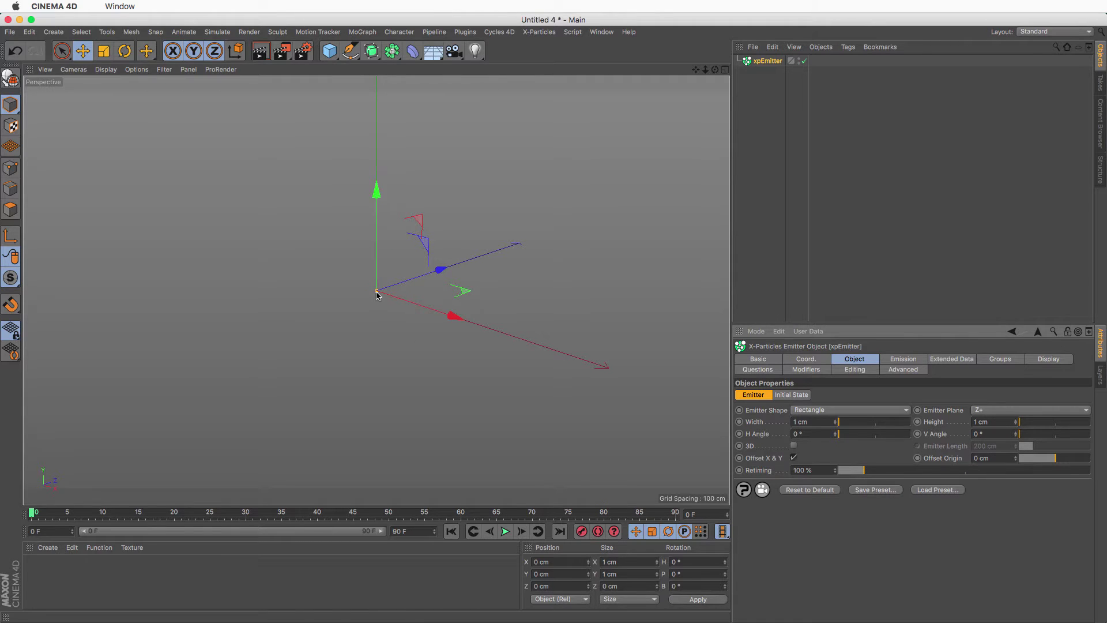
Play the animation to watch particles emit, then rewind to frame 0
scroll(505, 283, "up", 3)
scroll(535, 261, "up", 5)
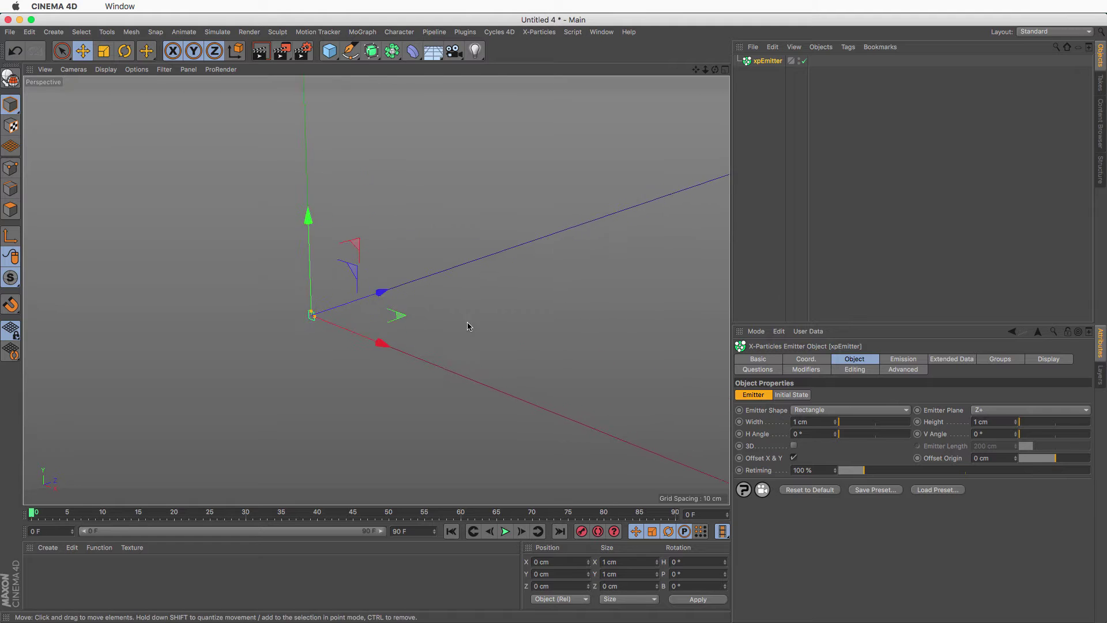
left_click(505, 532)
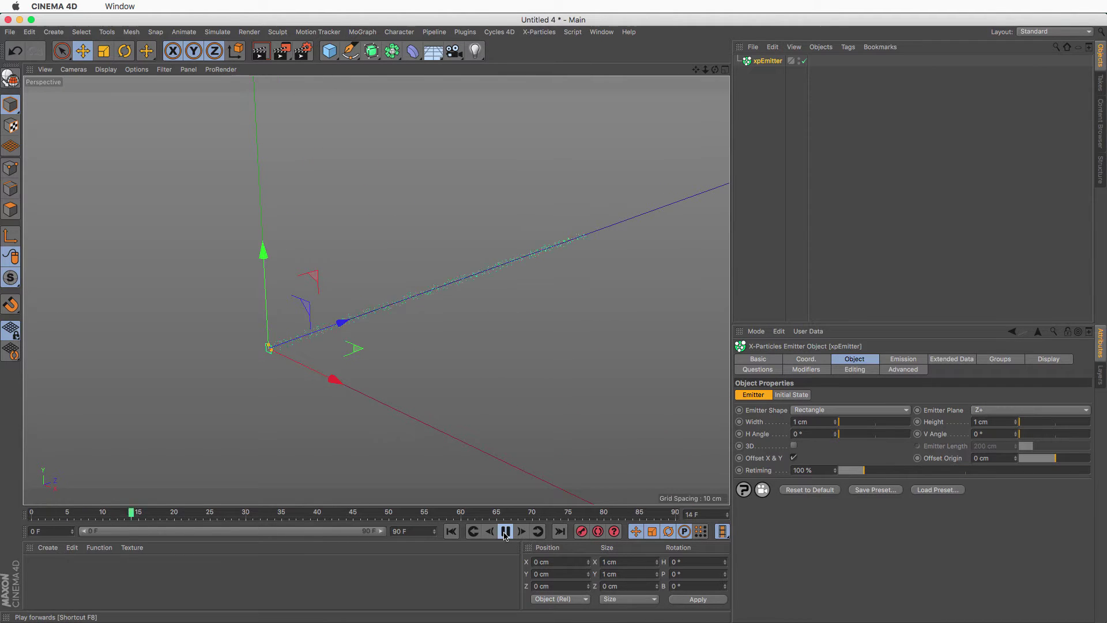
left_click(505, 532)
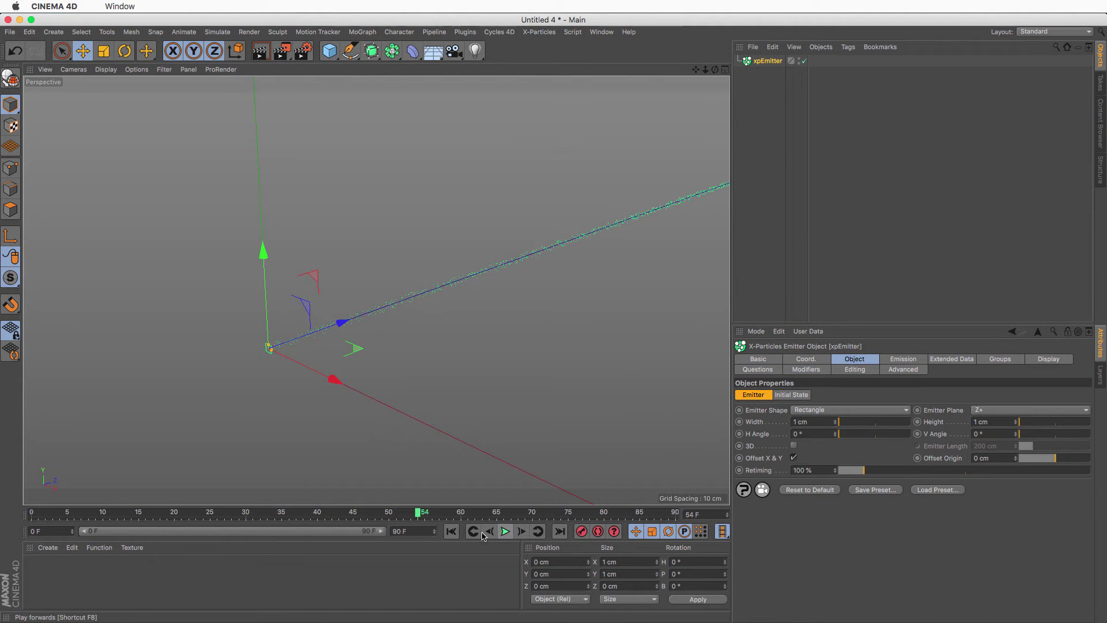
left_click(451, 531)
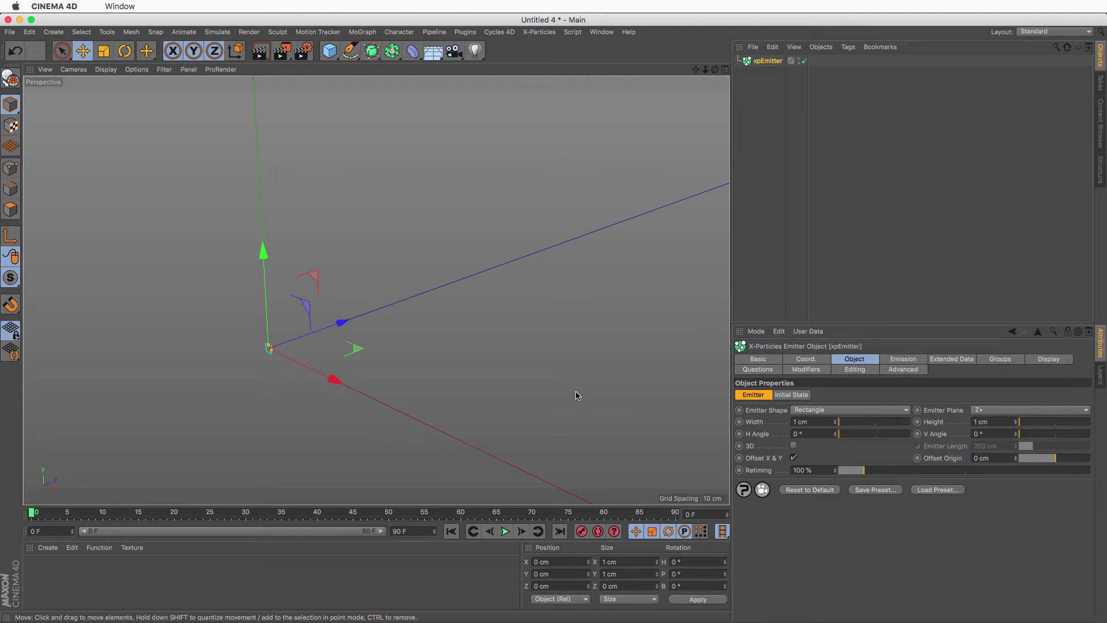
Set the emitter's Emission Mode to Shot with a Shot Count of 1
left_click(903, 360)
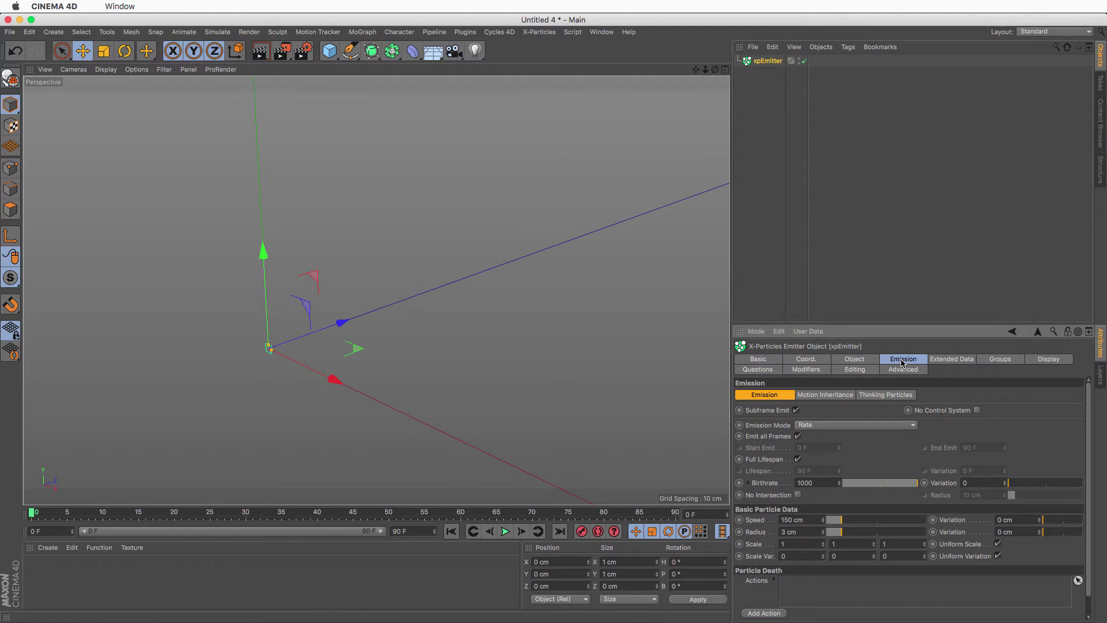
left_click(819, 427)
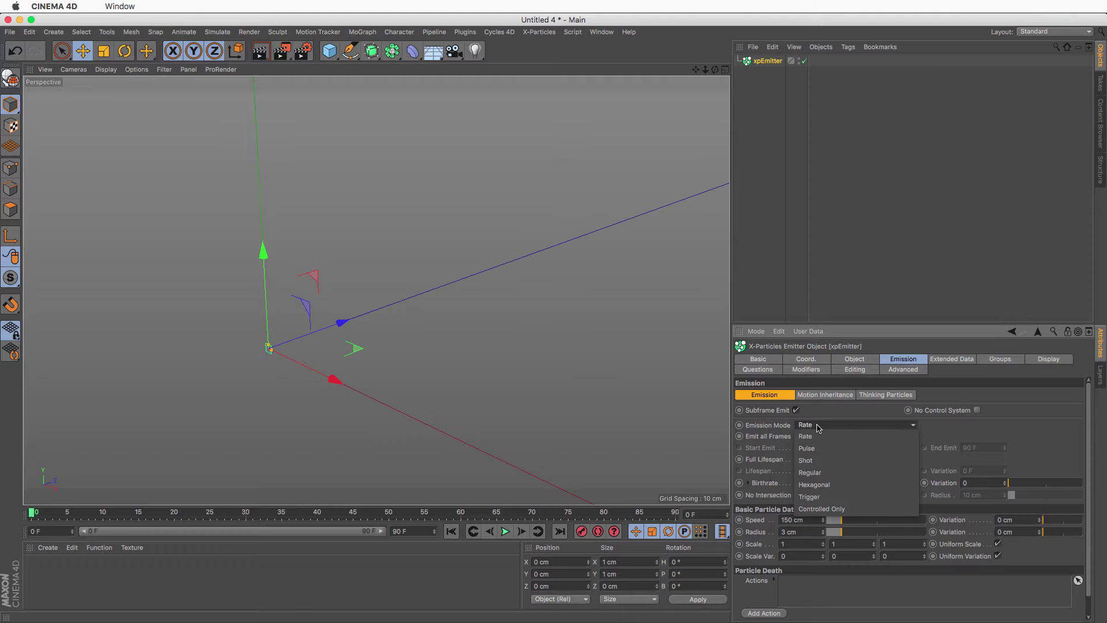
left_click(828, 462)
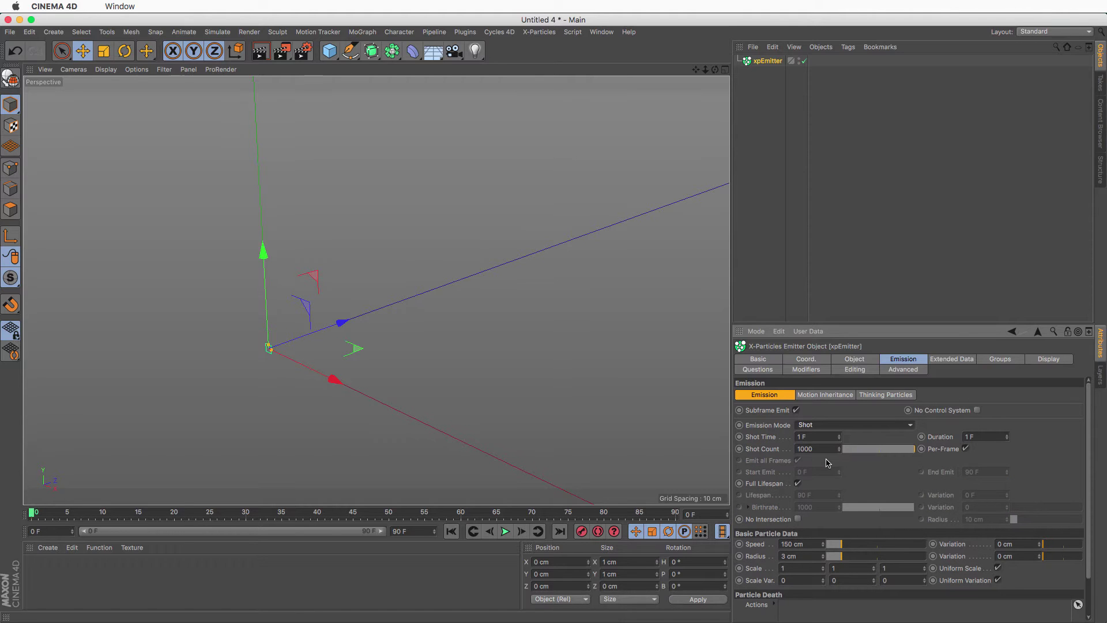
double_click(819, 449)
type("1")
key("Return")
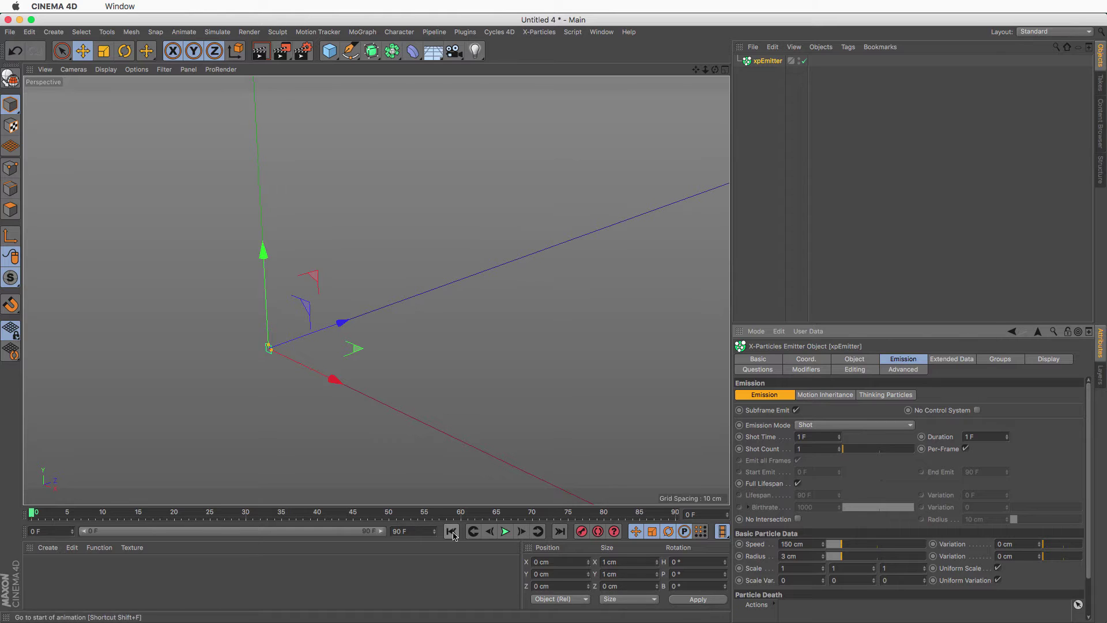
Play to test the single-particle shot, then rewind to frame 0
left_click(506, 532)
left_click(506, 531)
left_click(450, 531)
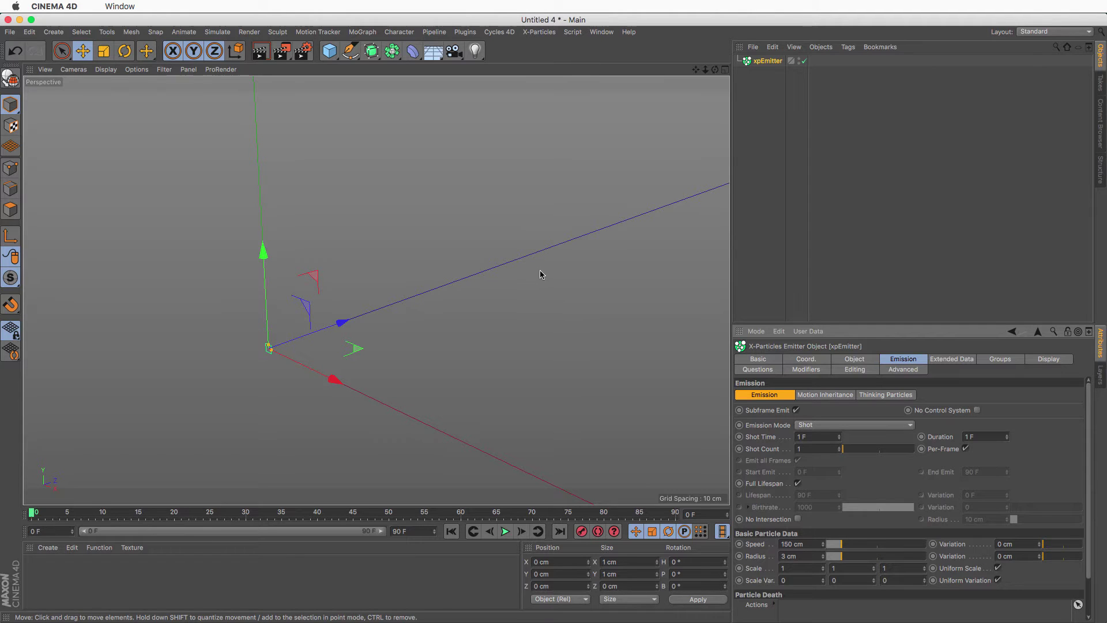
Set Editor Display to Circle (Filled) and play the animation to frame 30
left_click(1047, 359)
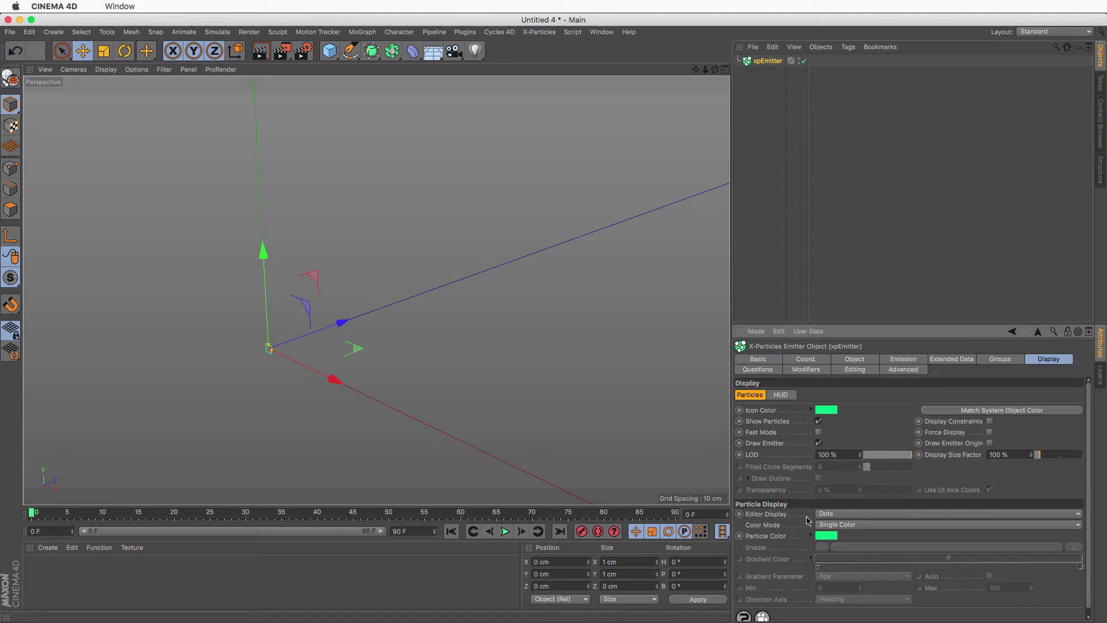
left_click(839, 514)
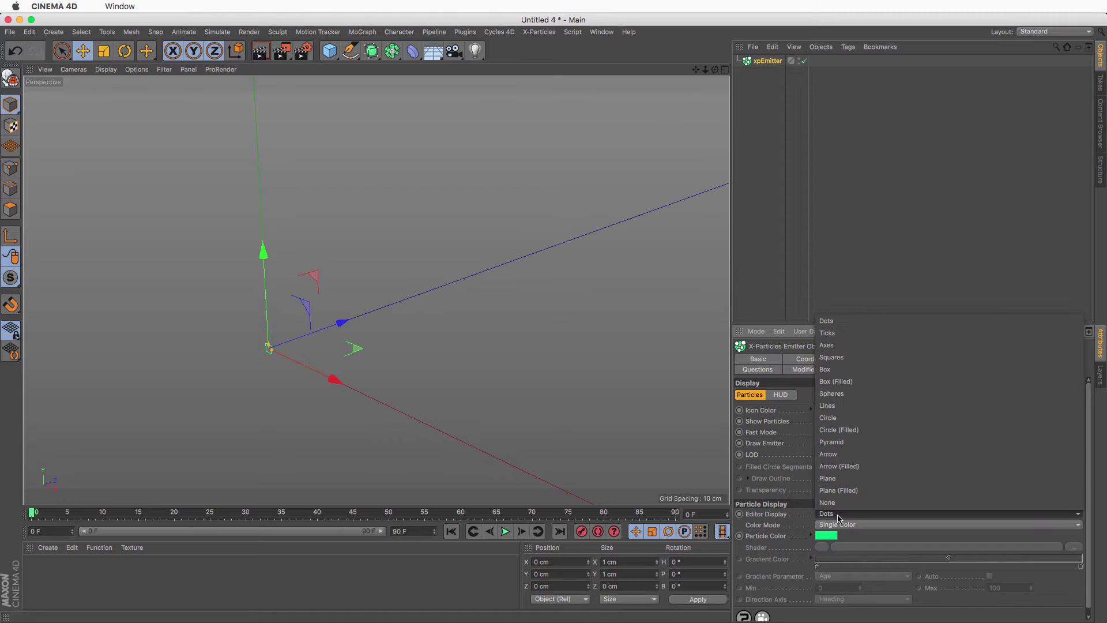
left_click(862, 434)
left_click(506, 531)
left_click(506, 533)
Pan and orbit the view around the emitter and replay the particle's straight flight
scroll(613, 230, "down", 5)
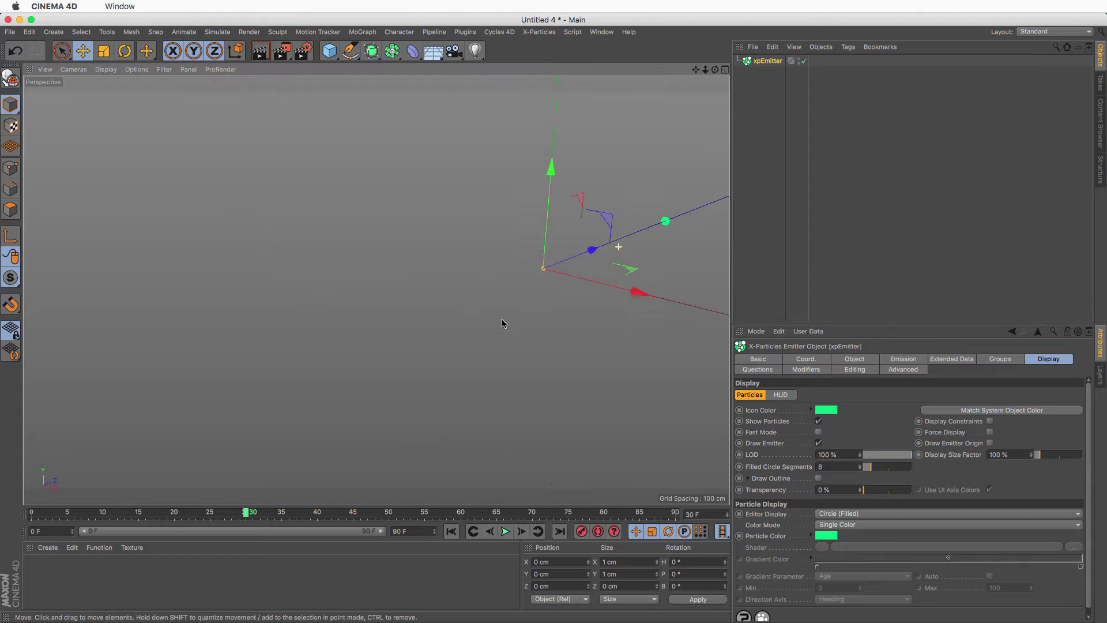
middle_click_drag(618, 246, 441, 287)
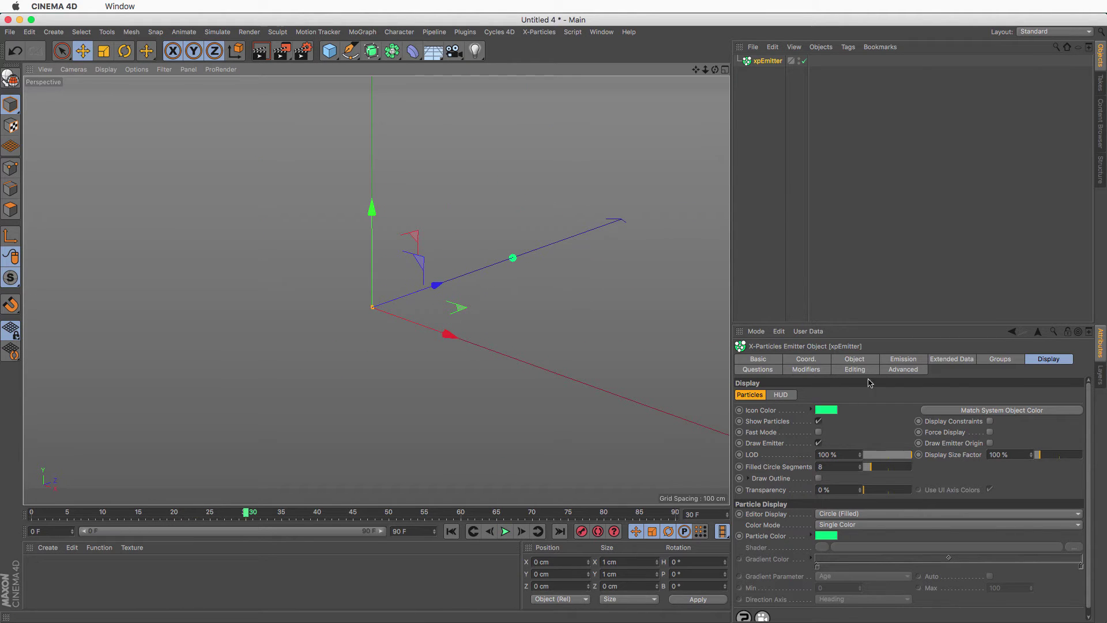
left_click(903, 359)
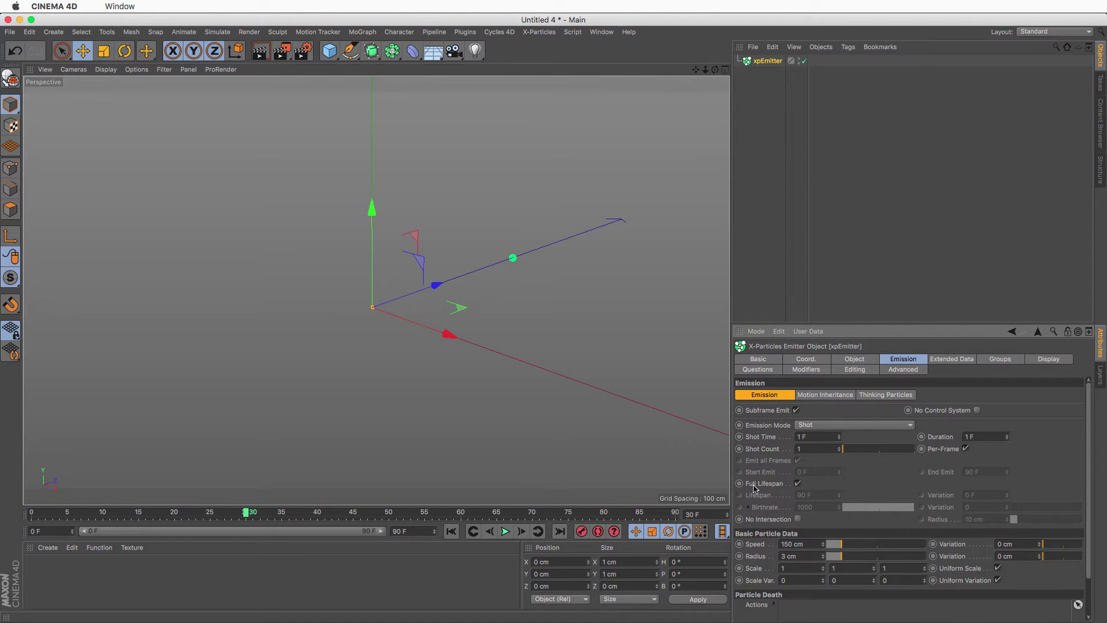
left_click_drag(394, 272, 241, 325, "alt")
left_click_drag(403, 292, 351, 294, "alt")
left_click(505, 531)
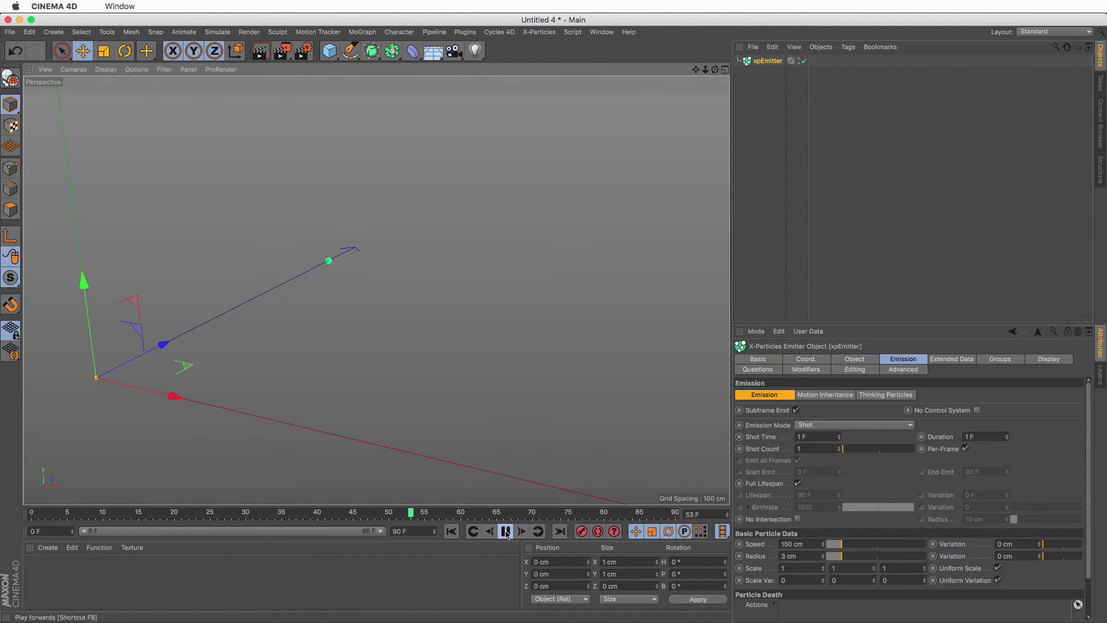
left_click(505, 531)
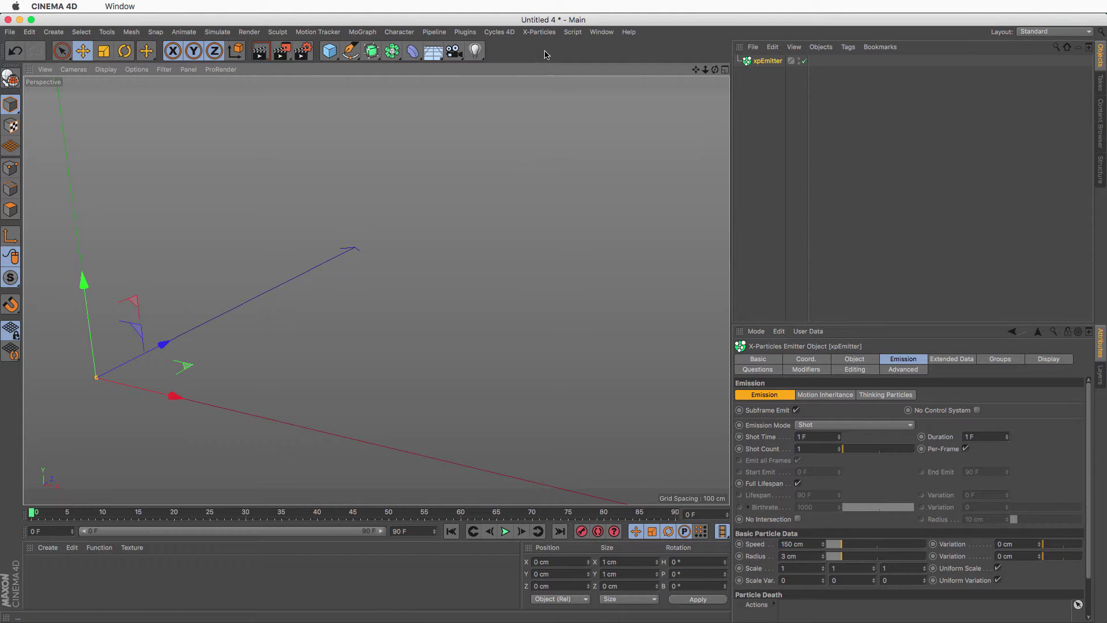
Add an xpTrail generator and play to see the trail drawn behind the particle
left_click(540, 32)
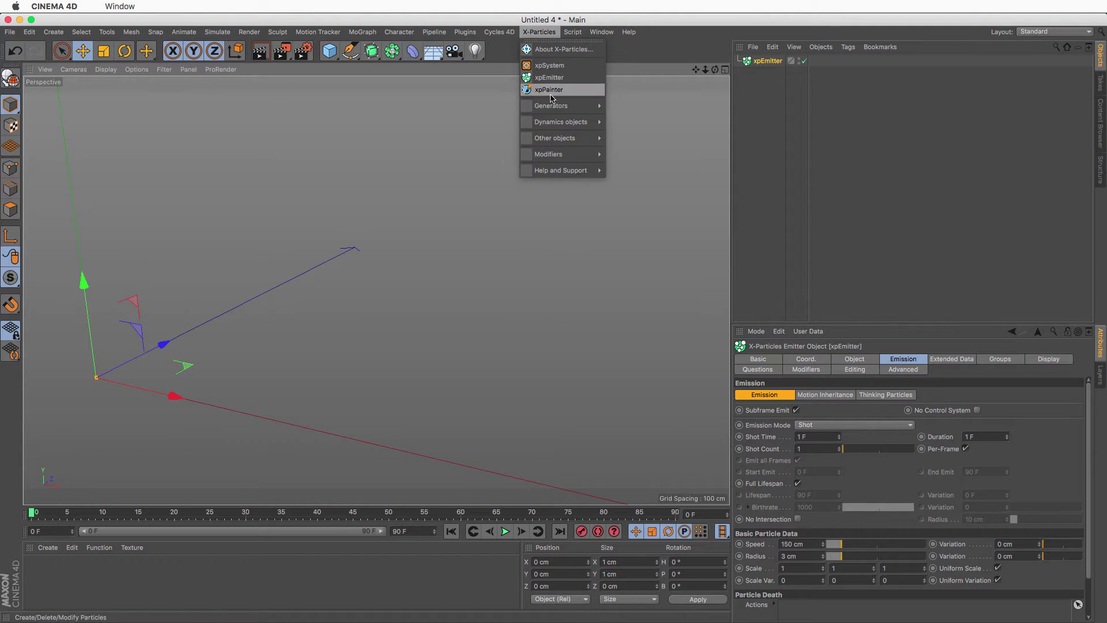
mouse_move(552, 108)
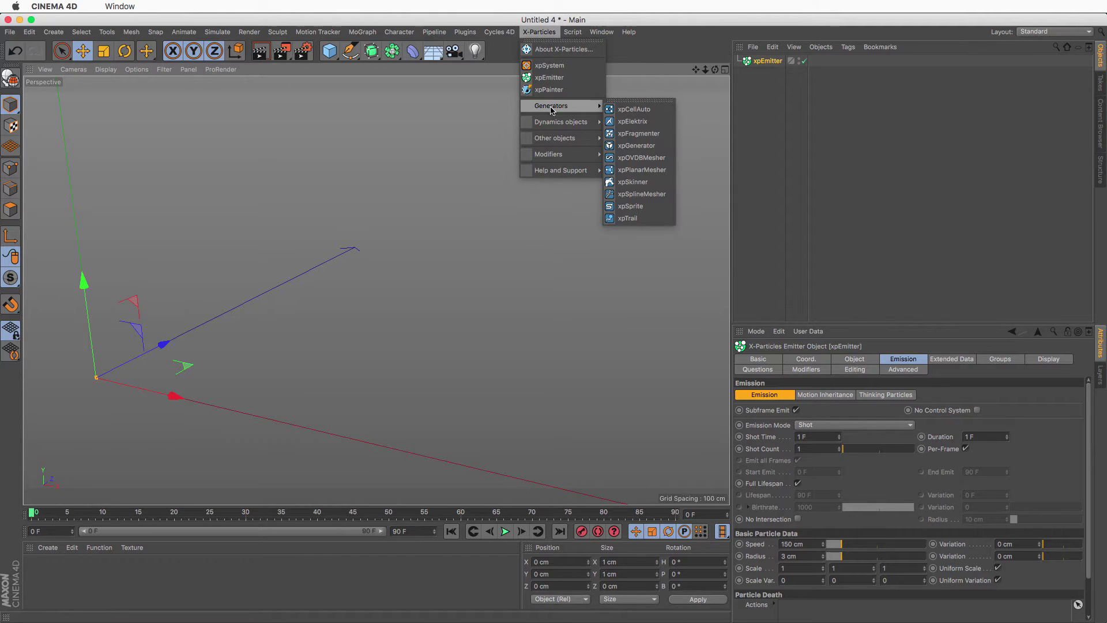
left_click(647, 220)
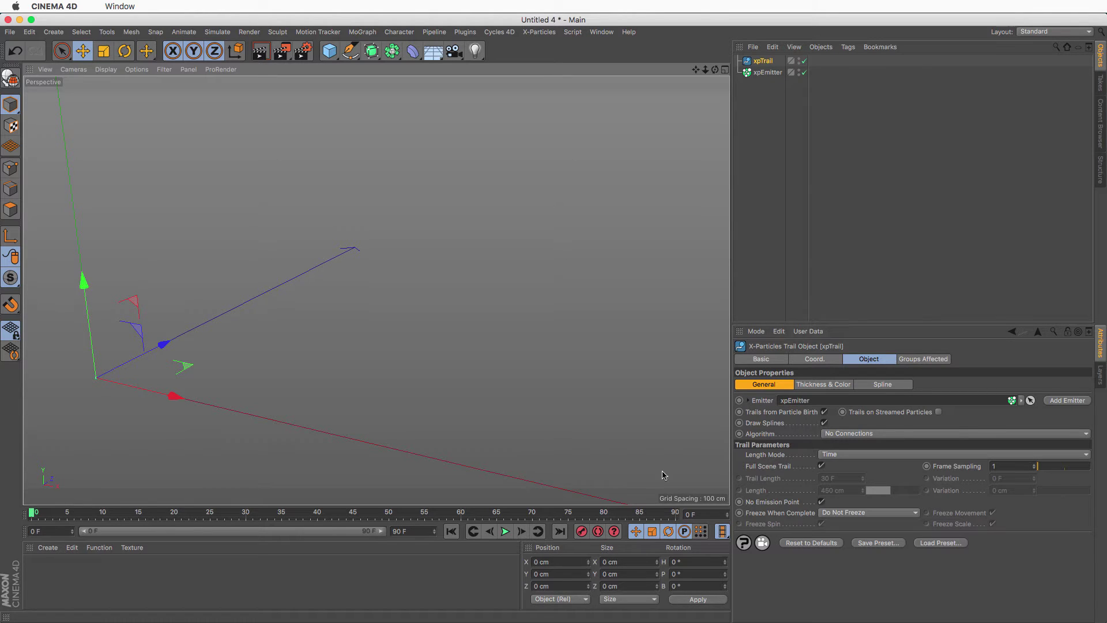
left_click(506, 531)
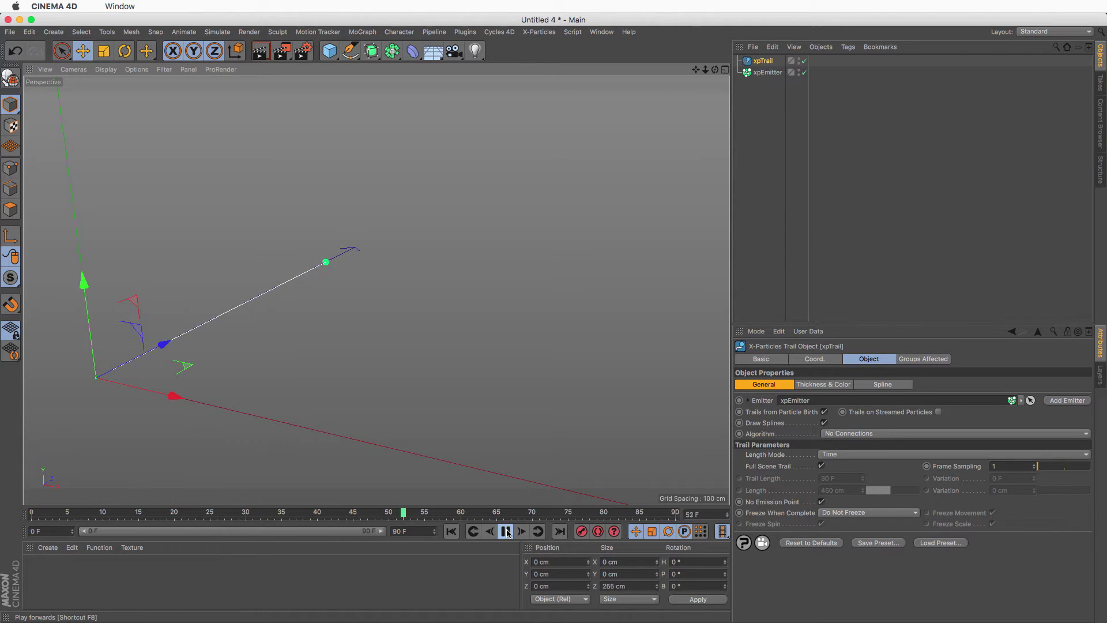
Set the animation end frame to 450 and replay, stopping at frame 257 with a long trail
double_click(408, 531)
type("450")
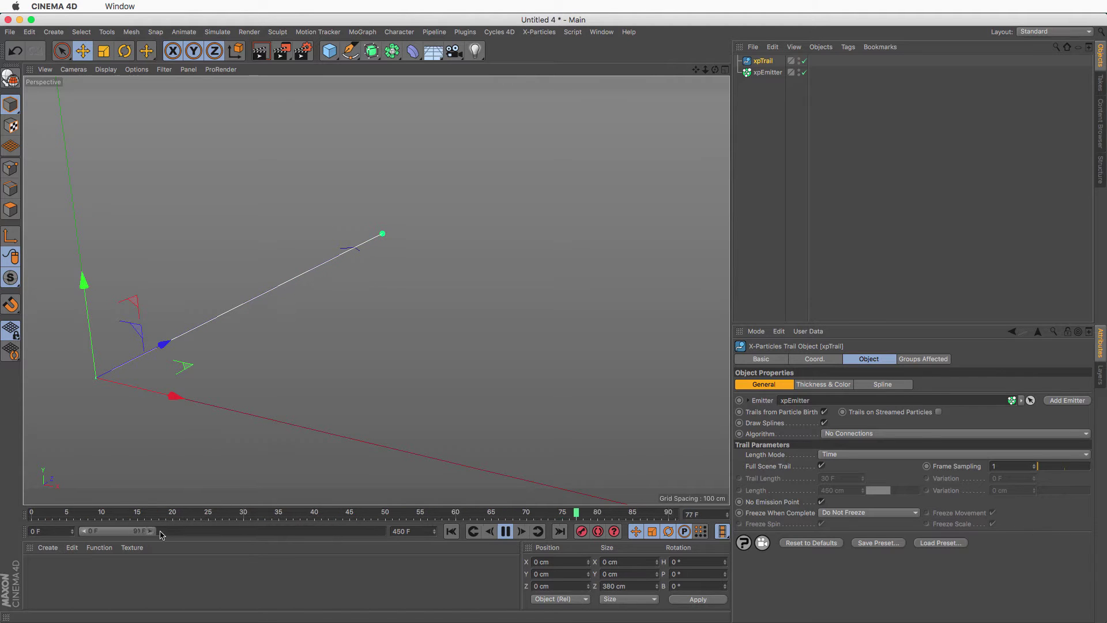
key("Return")
middle_click_drag(383, 299, 444, 300, "alt")
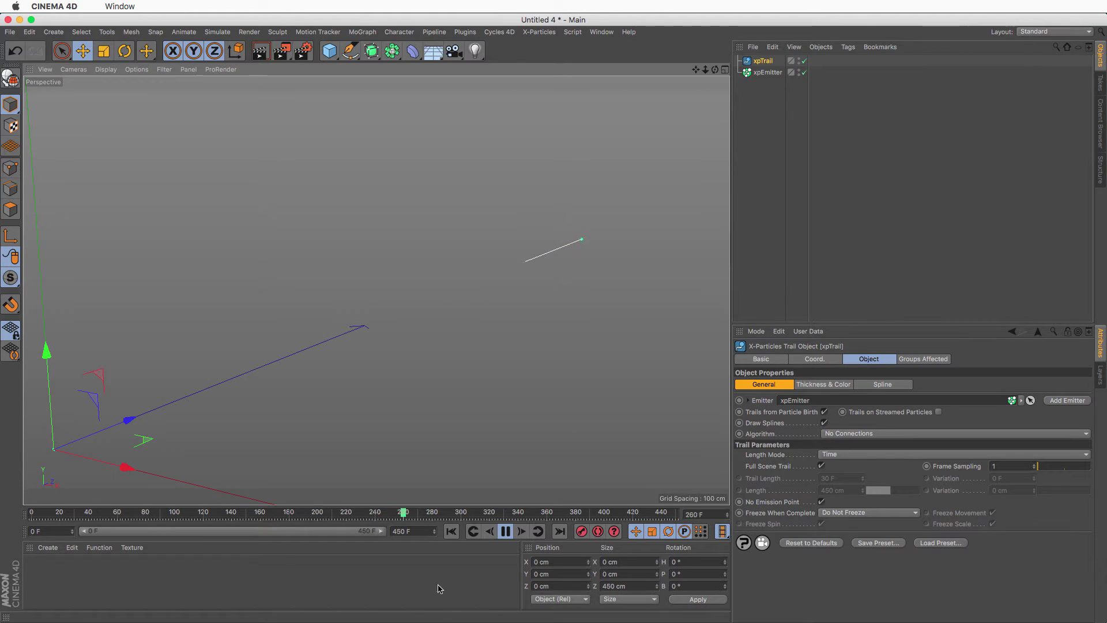
left_click(505, 531)
left_click(452, 531)
left_click(506, 531)
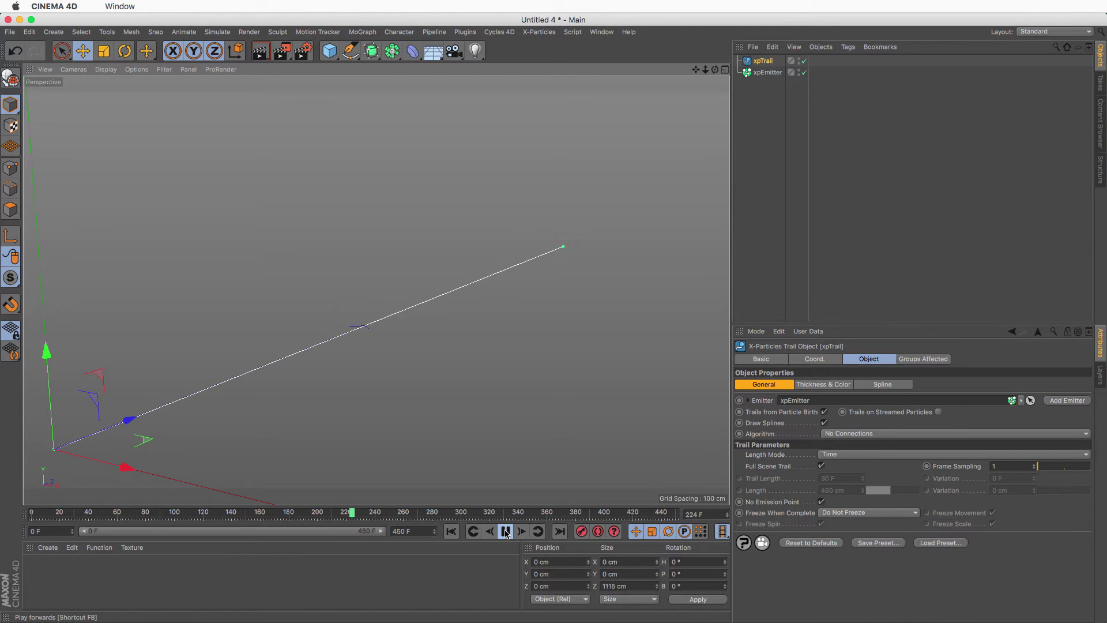
left_click(506, 532)
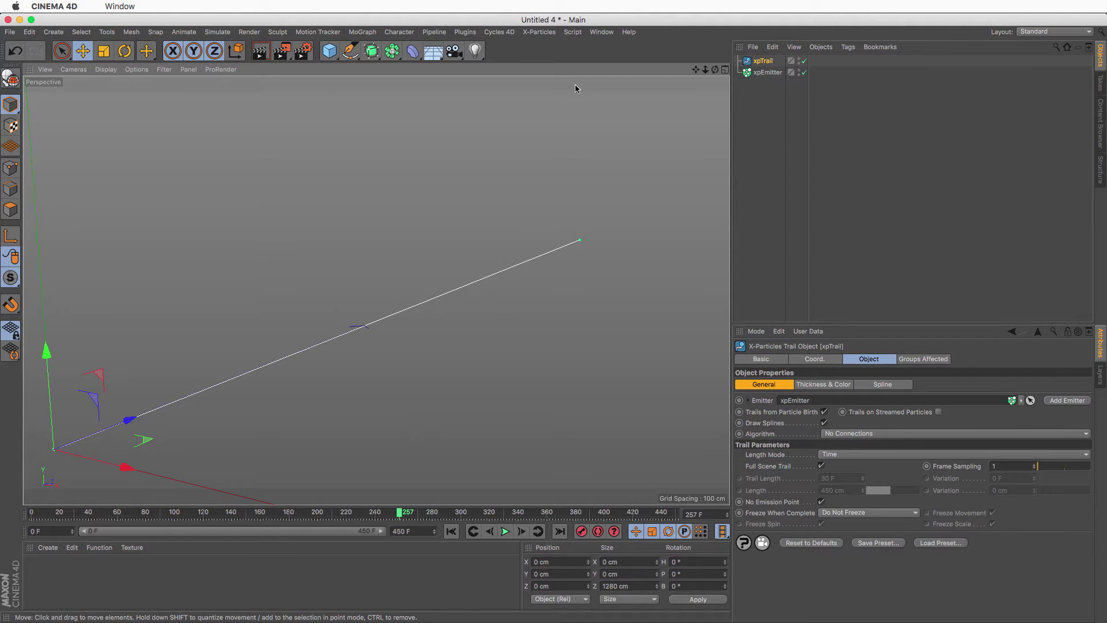
Add an xpBranch modifier from X-Particles > Modifiers > Generate
left_click(541, 33)
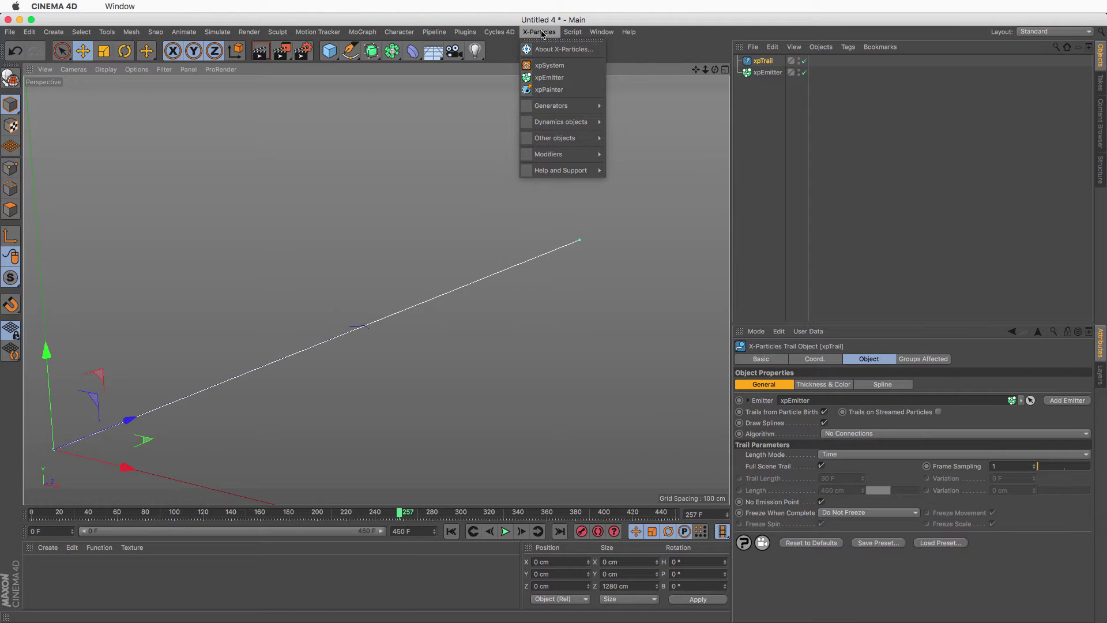
mouse_move(558, 155)
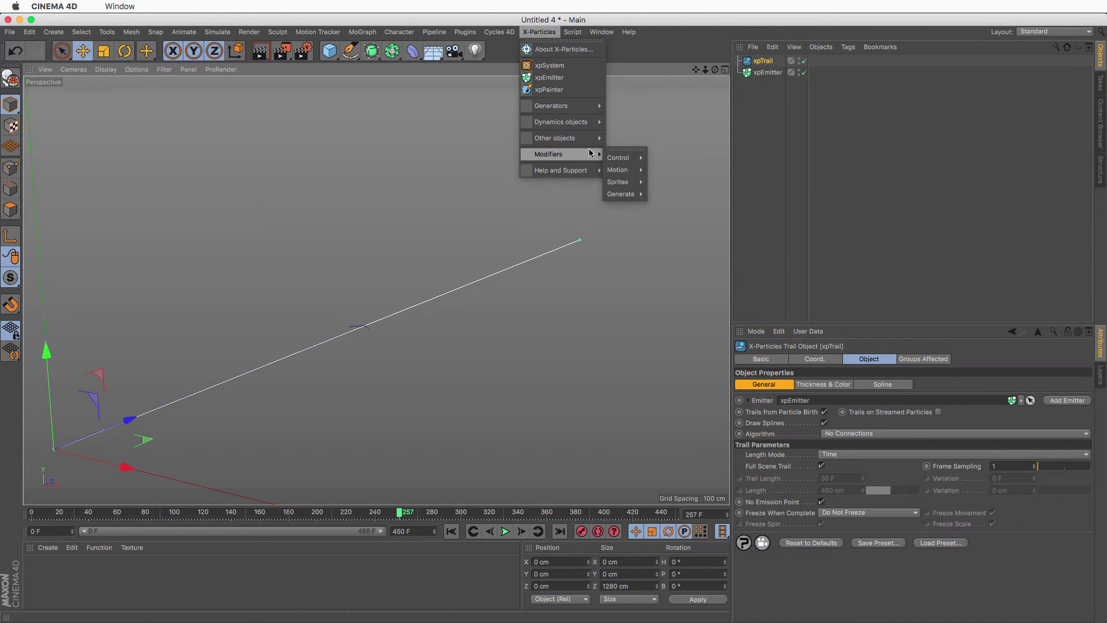
mouse_move(628, 195)
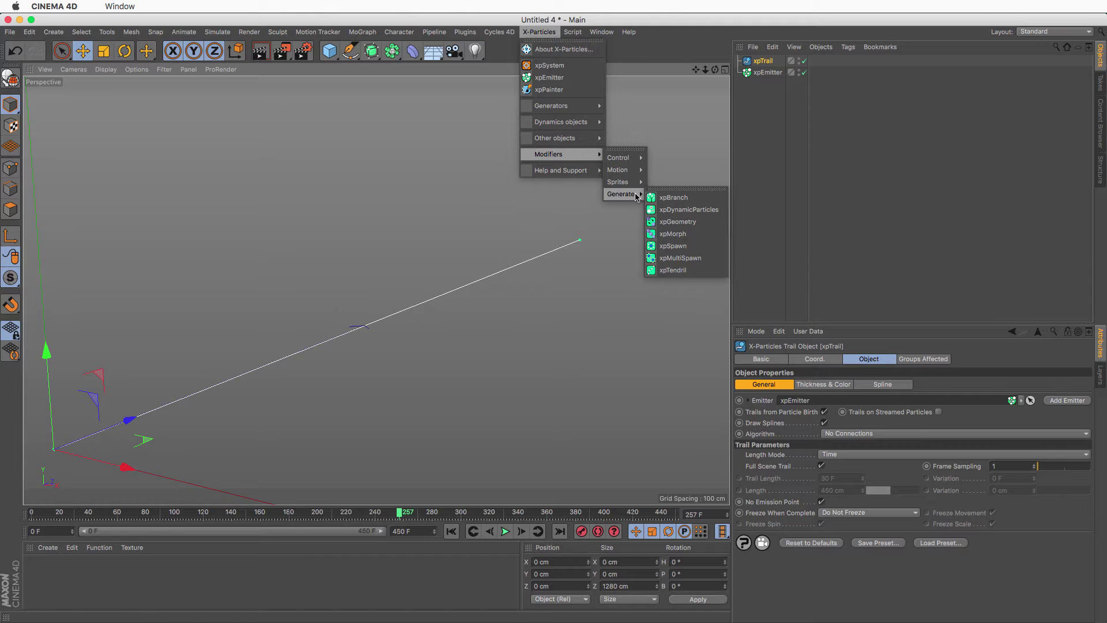
left_click(703, 203)
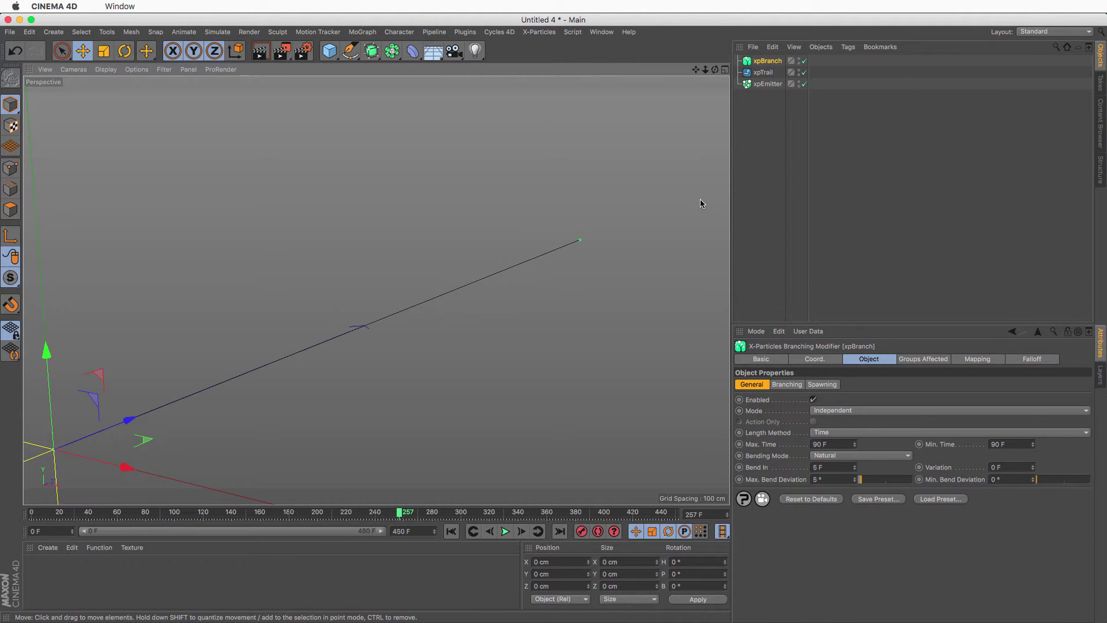
Replay the simulation from frame 0 to watch the trail bend, then go back to frame 96
left_click(451, 531)
left_click(507, 532)
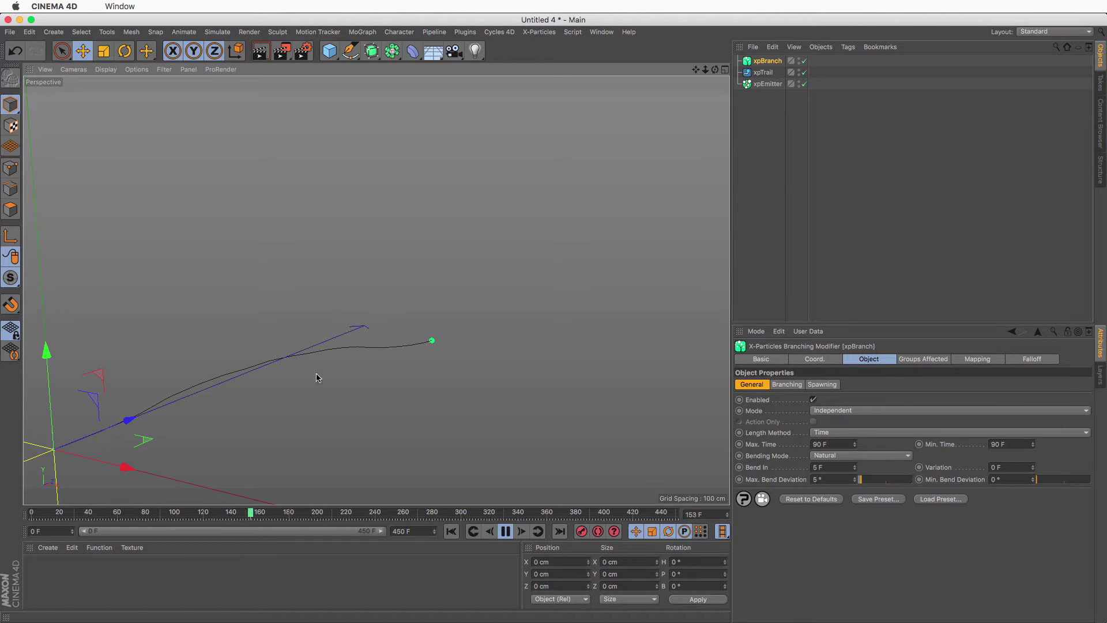
left_click(451, 531)
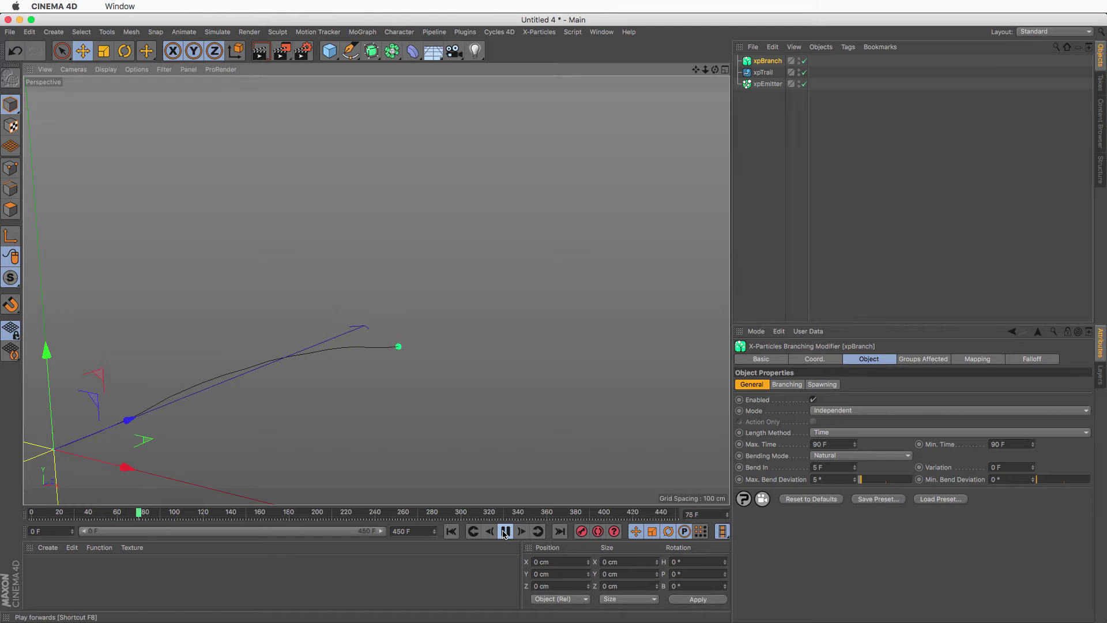
left_click(504, 531)
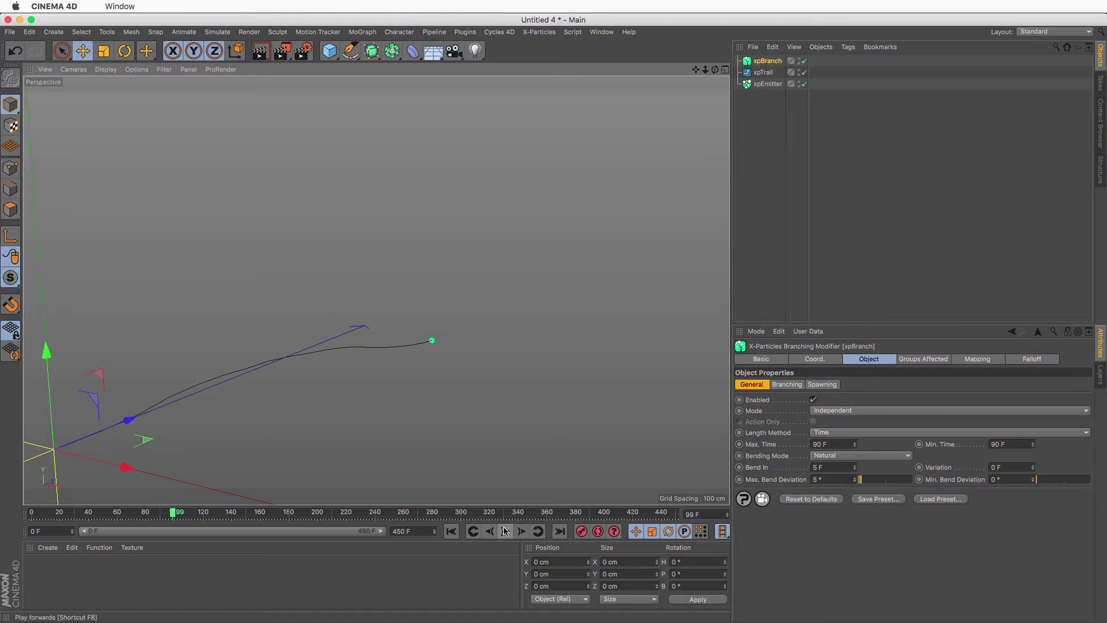
left_click(169, 514)
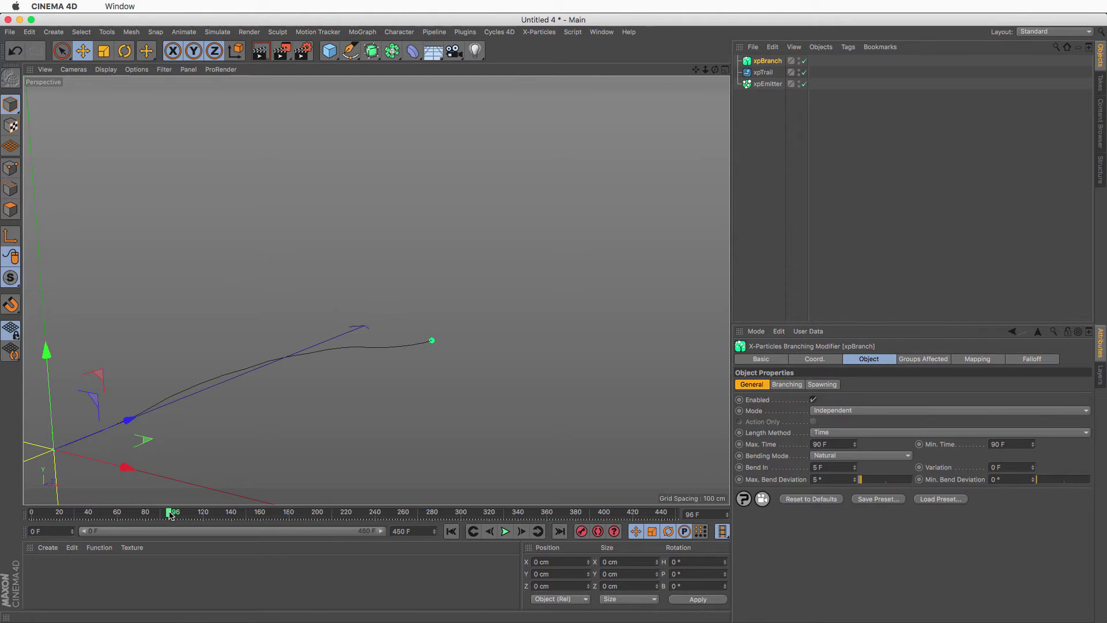
Place xpBranch below xpEmitter in the Object Manager and orbit to view the bent trail
left_click_drag(767, 60, 773, 89)
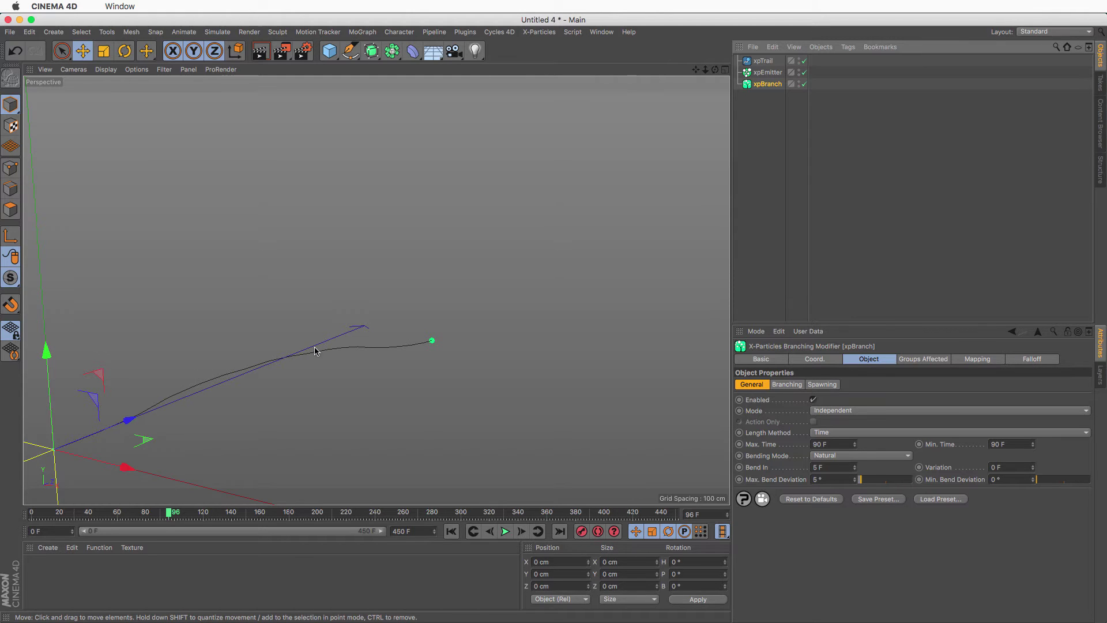
left_click_drag(229, 397, 392, 335, "alt")
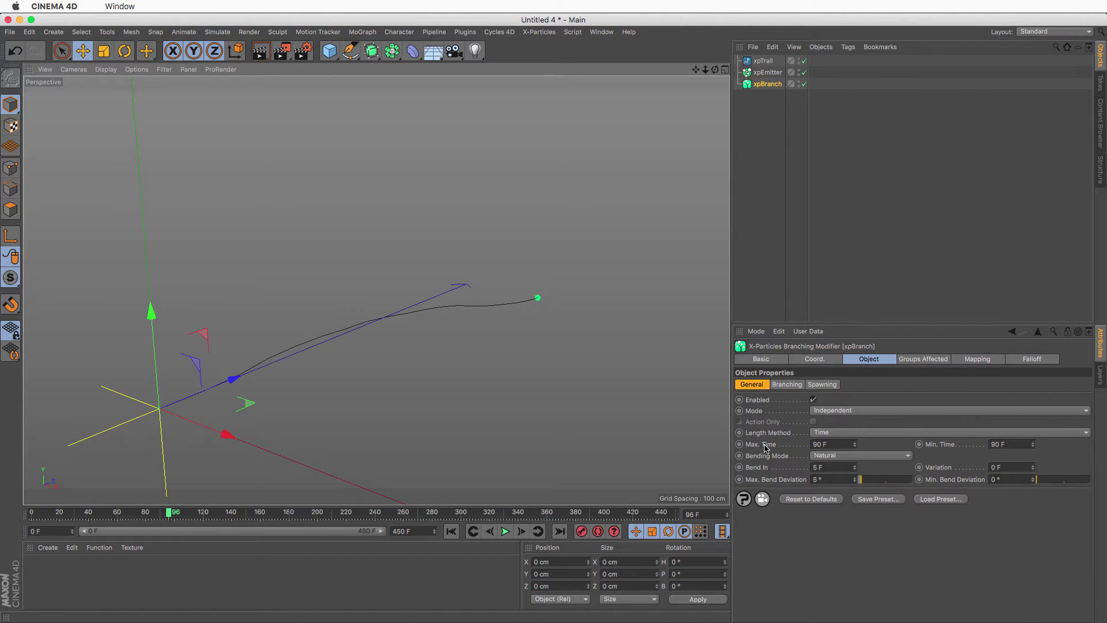
Set xpBranch Max. Time to 450 F and replay the simulation while orbiting the view
left_click(832, 443)
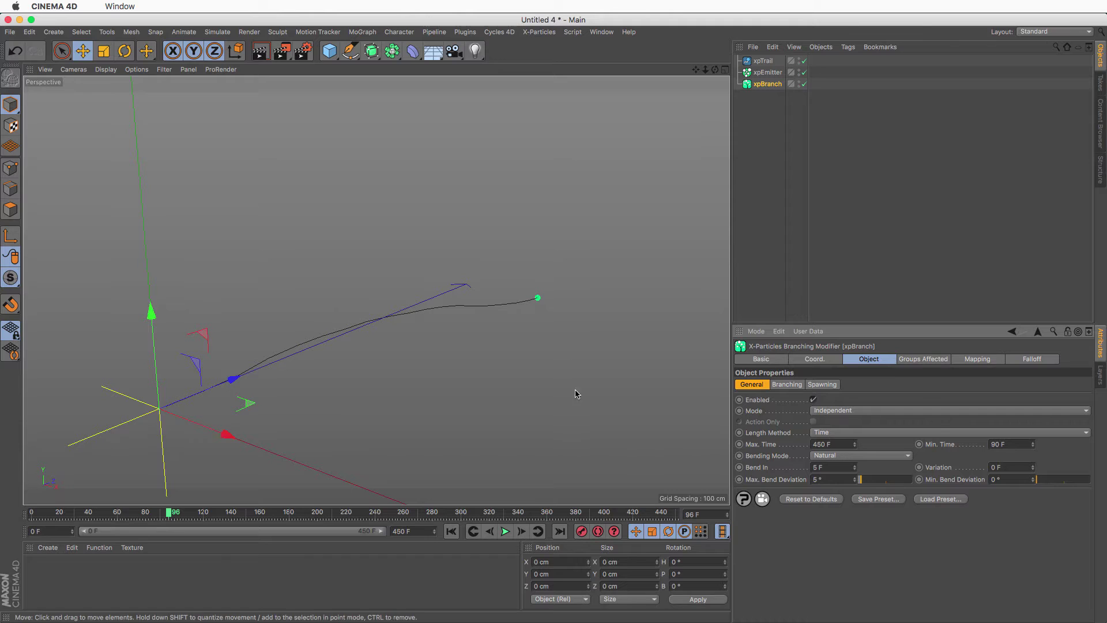
left_click(452, 531)
left_click(505, 531)
left_click_drag(447, 329, 392, 324, "alt")
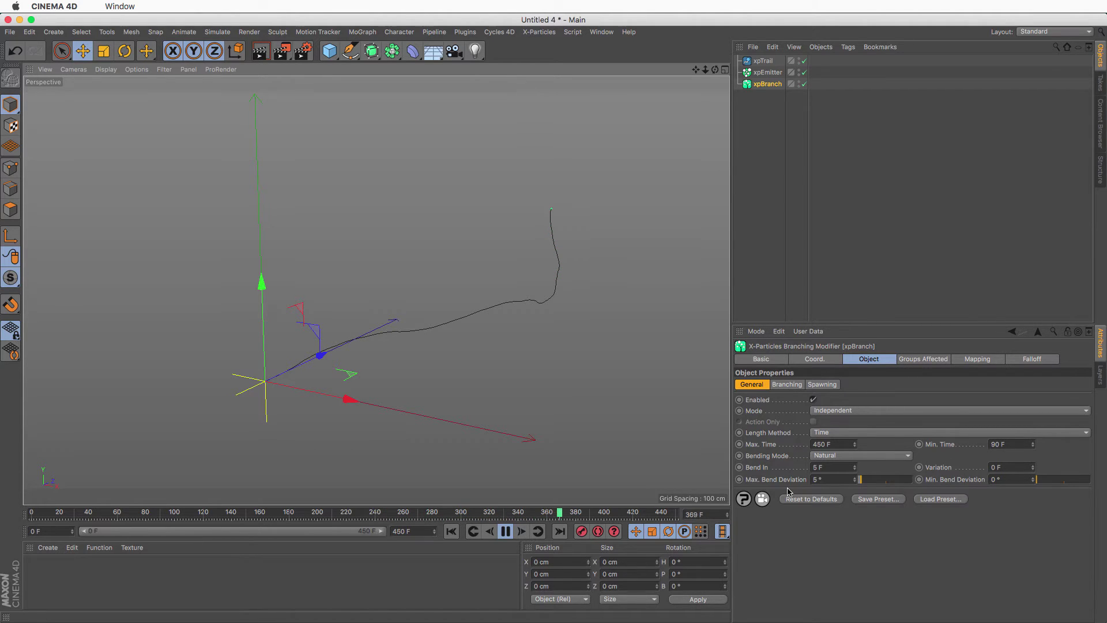
Stop and rewind, then set Max. and Min. Bend Deviation both to 90°
left_click(506, 530)
left_click(451, 531)
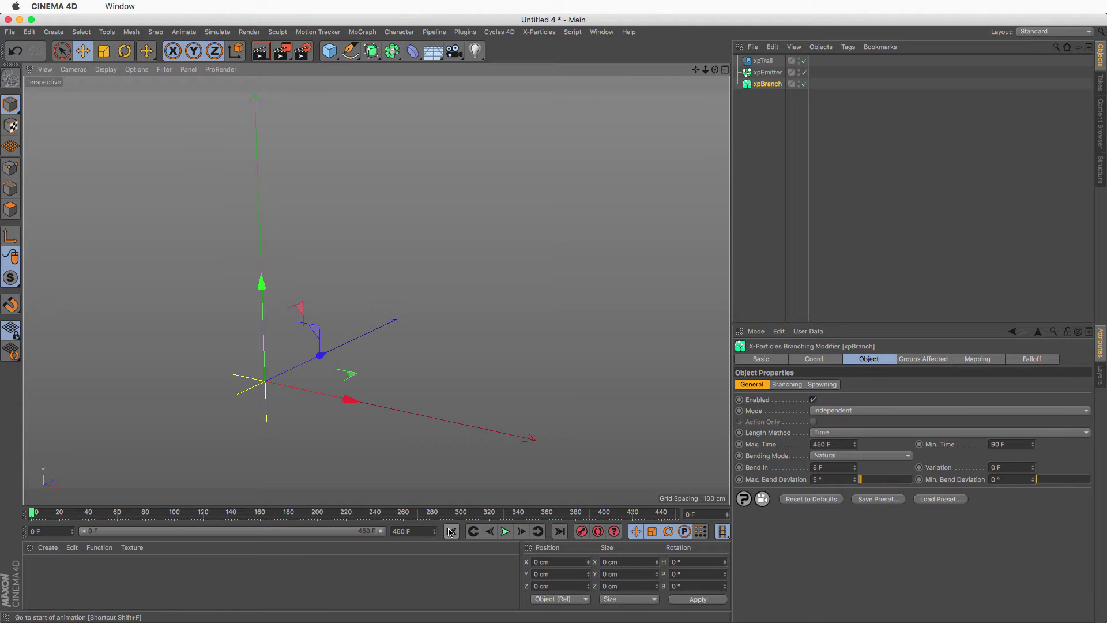
left_click(841, 480)
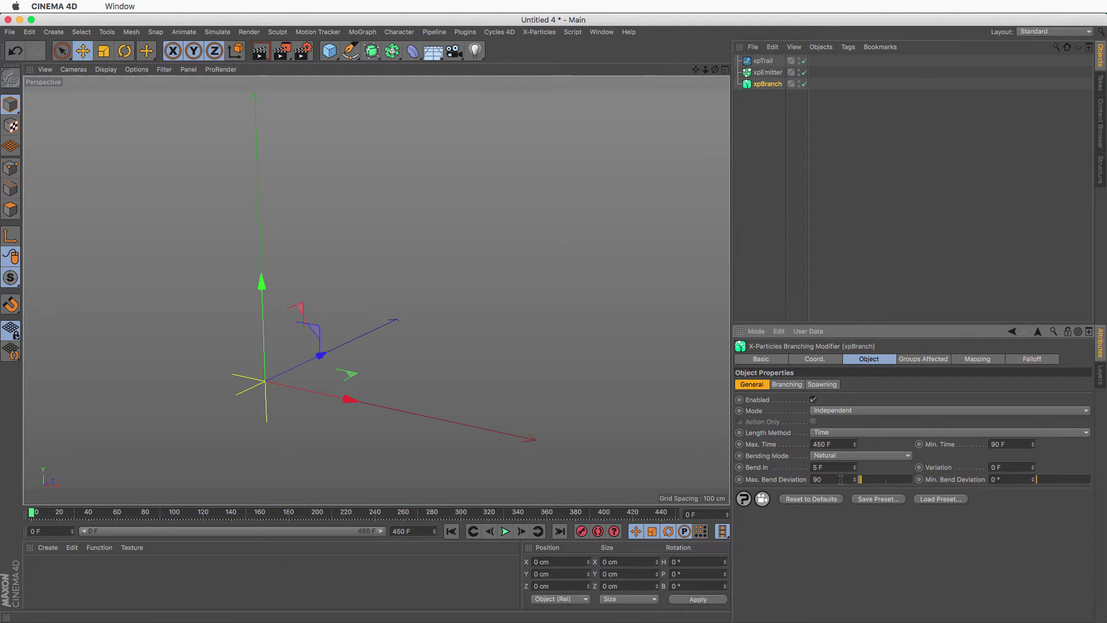
left_click(1021, 479)
key("Return")
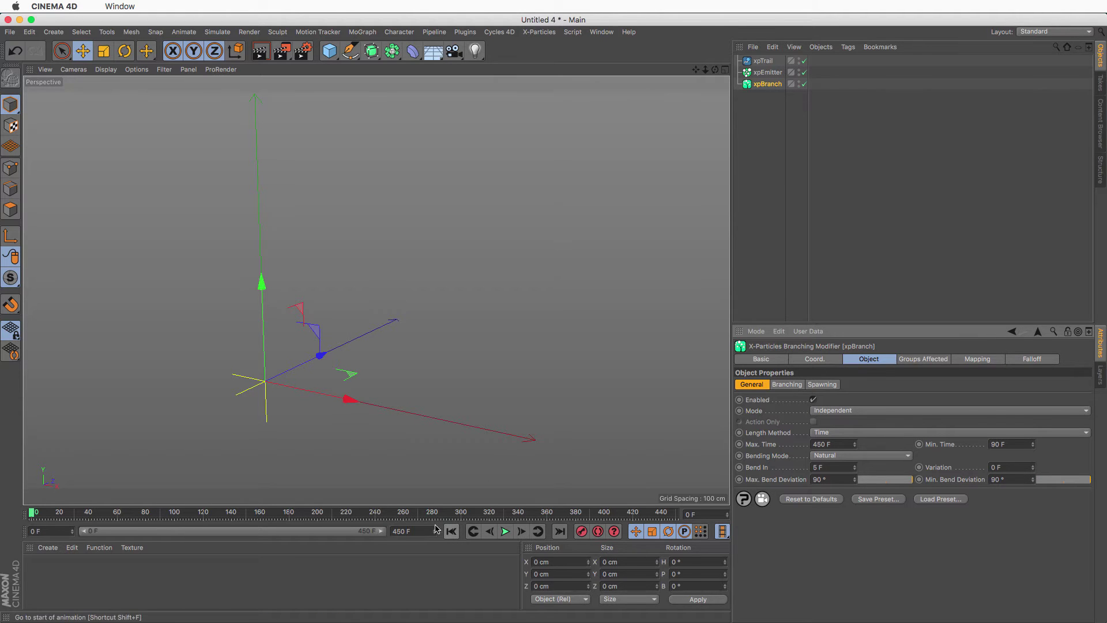
Step forward frame by frame, orbiting to follow the trail's sharp turns
scroll(358, 371, "up", 5)
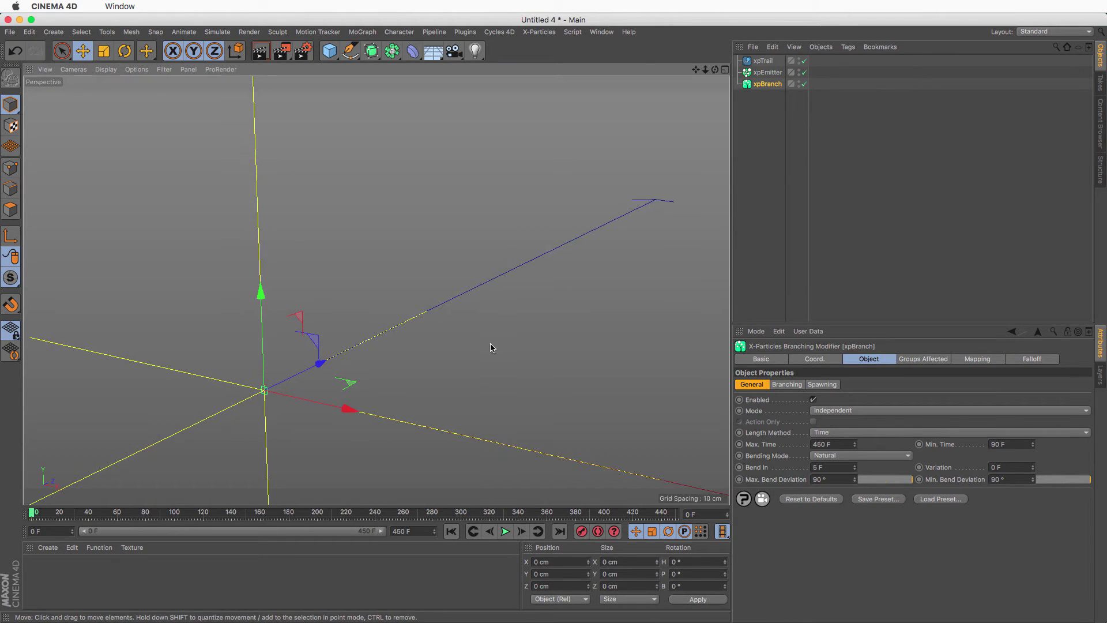
left_click(521, 531)
left_click(522, 531)
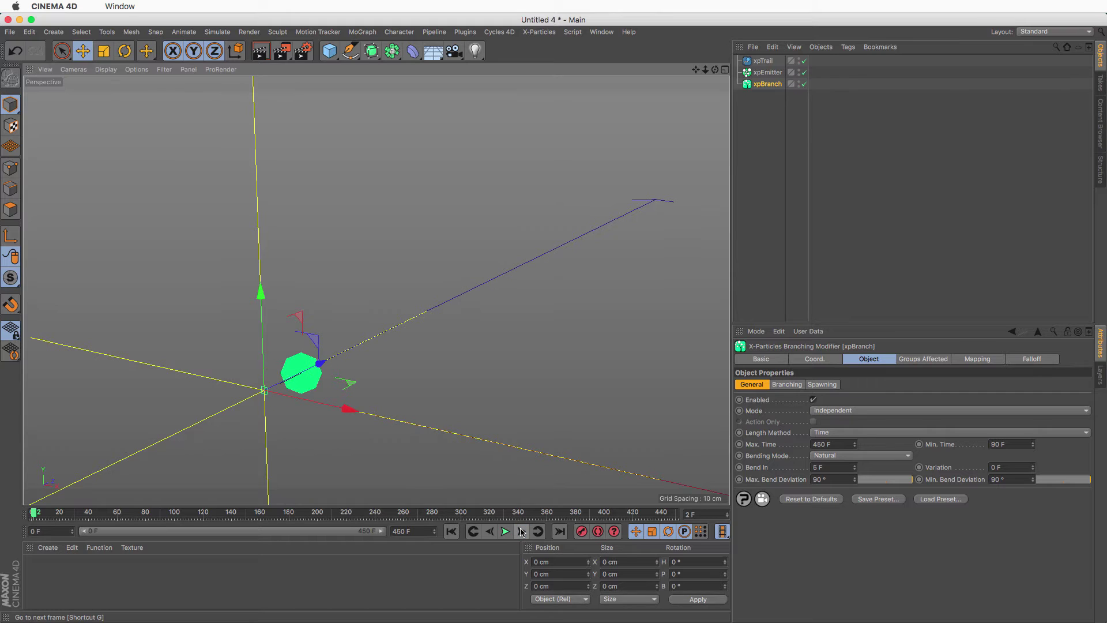
left_click(522, 531)
left_click(522, 531)
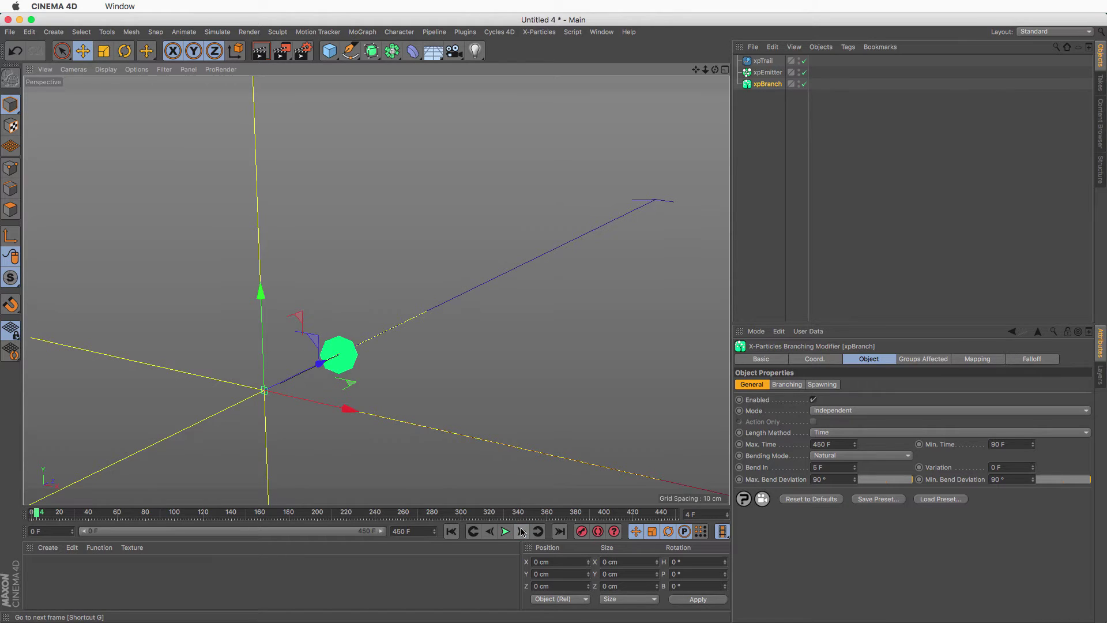
left_click(521, 531)
left_click(522, 531)
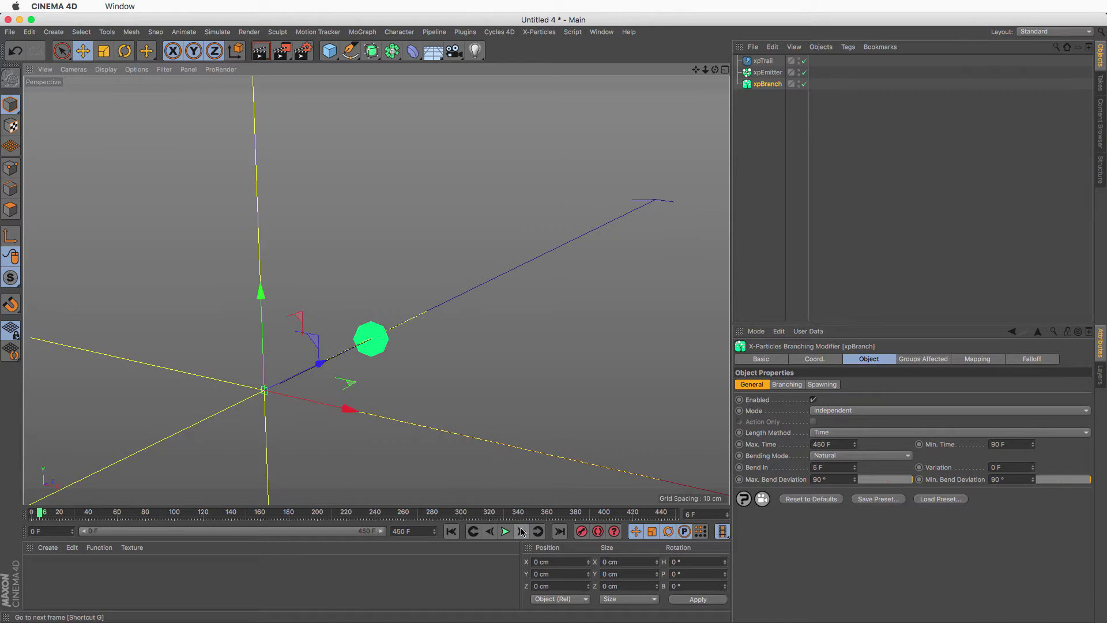
left_click(523, 531)
left_click_drag(362, 332, 412, 259, "alt")
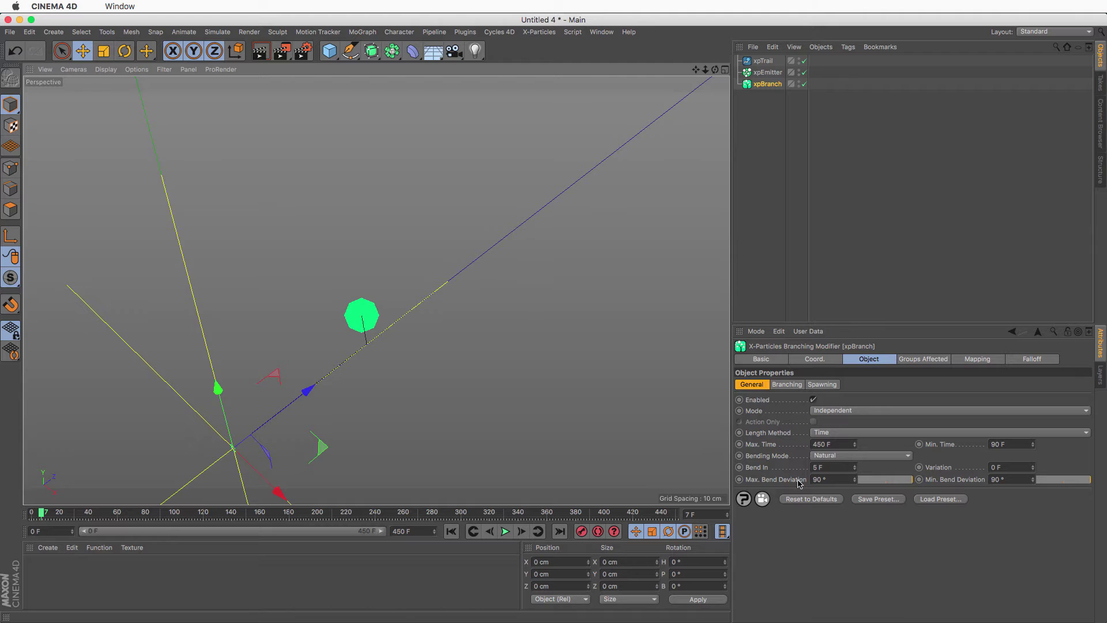
left_click(522, 533)
left_click(521, 532)
left_click(522, 533)
left_click(521, 532)
left_click(522, 532)
left_click(521, 532)
left_click(521, 532)
left_click(521, 532)
left_click(521, 532)
left_click(521, 532)
left_click(521, 532)
left_click(522, 532)
left_click(521, 532)
left_click(521, 532)
left_click_drag(398, 340, 425, 361, "alt")
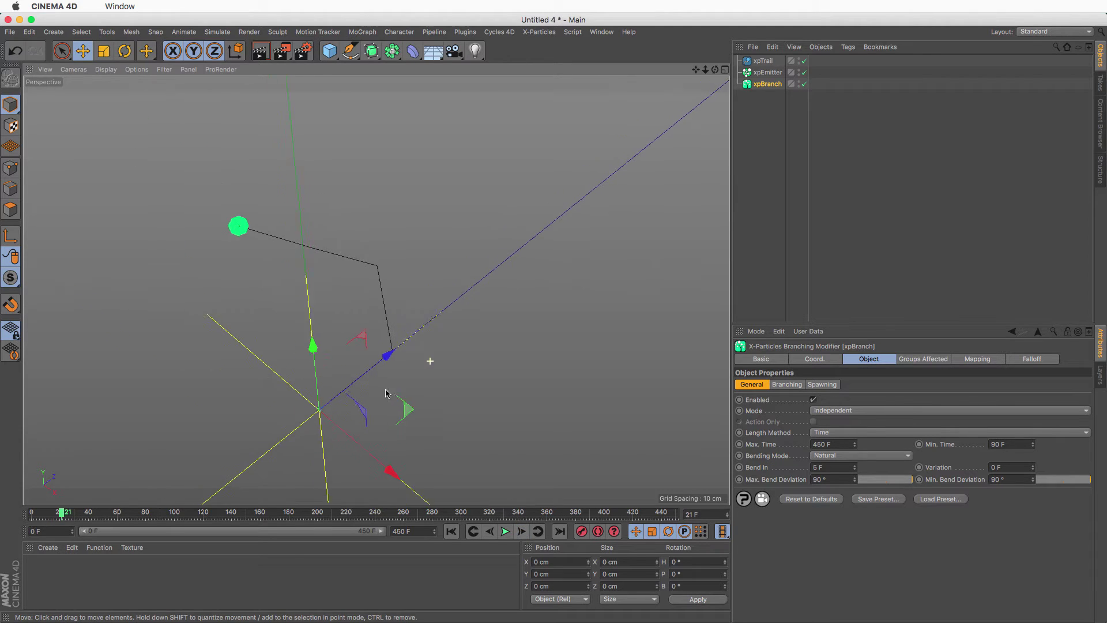
left_click(522, 532)
left_click(522, 532)
left_click(522, 531)
left_click(522, 532)
left_click(522, 532)
left_click(522, 532)
left_click(522, 532)
left_click(522, 531)
Rewind and play the simulation, orbiting to view the heavily winding trail
left_click(451, 531)
left_click(505, 531)
scroll(513, 312, "down", 3)
left_click_drag(476, 323, 516, 349, "alt")
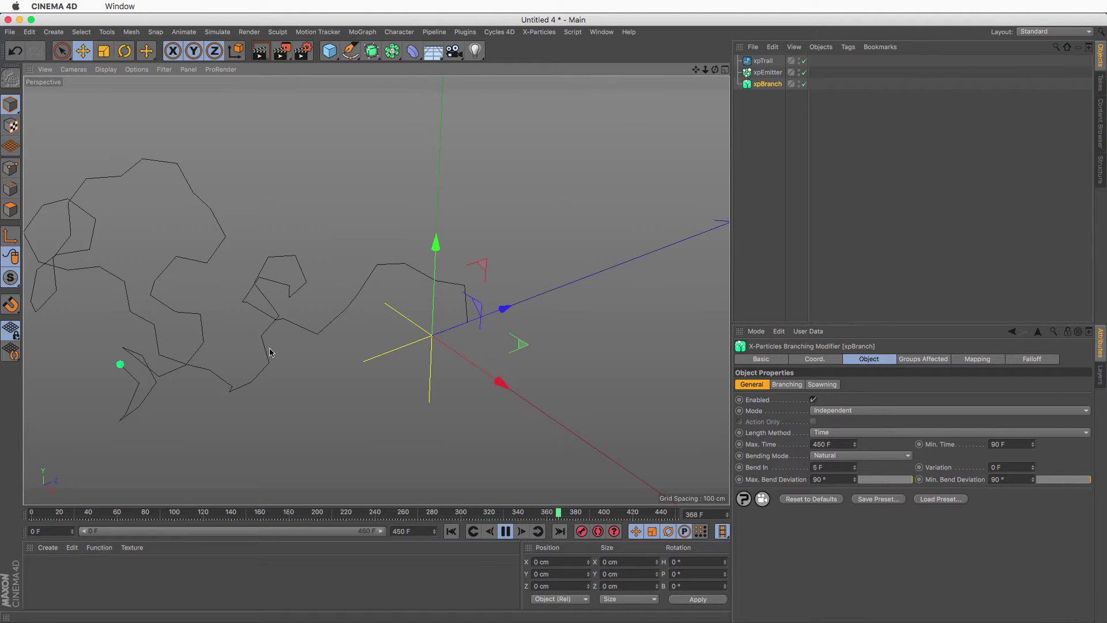
left_click(842, 456)
left_click(848, 478)
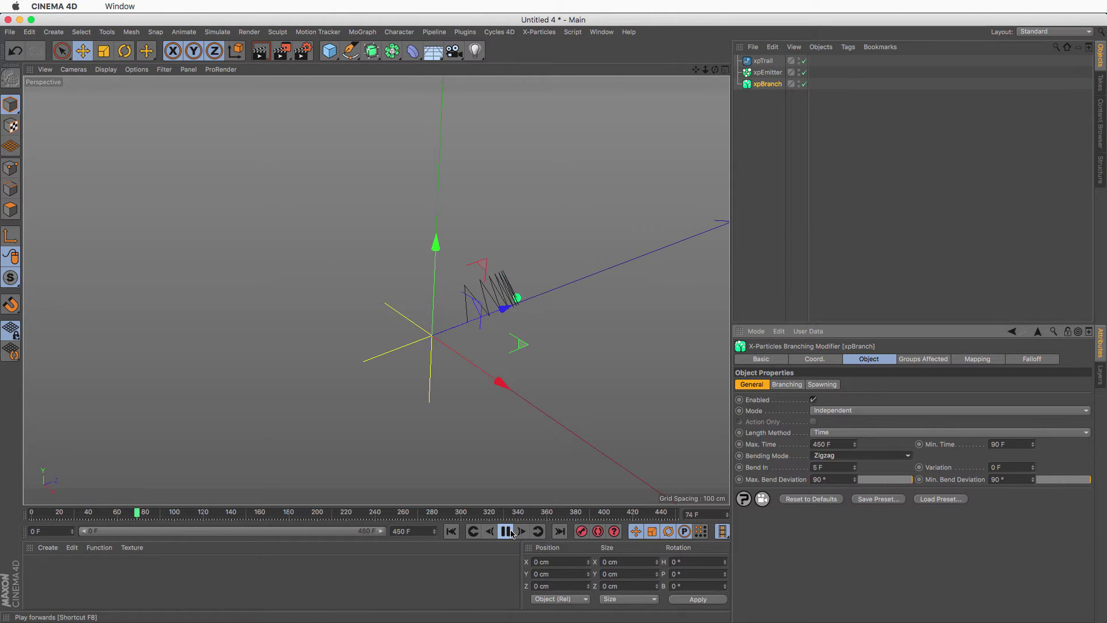
left_click(841, 456)
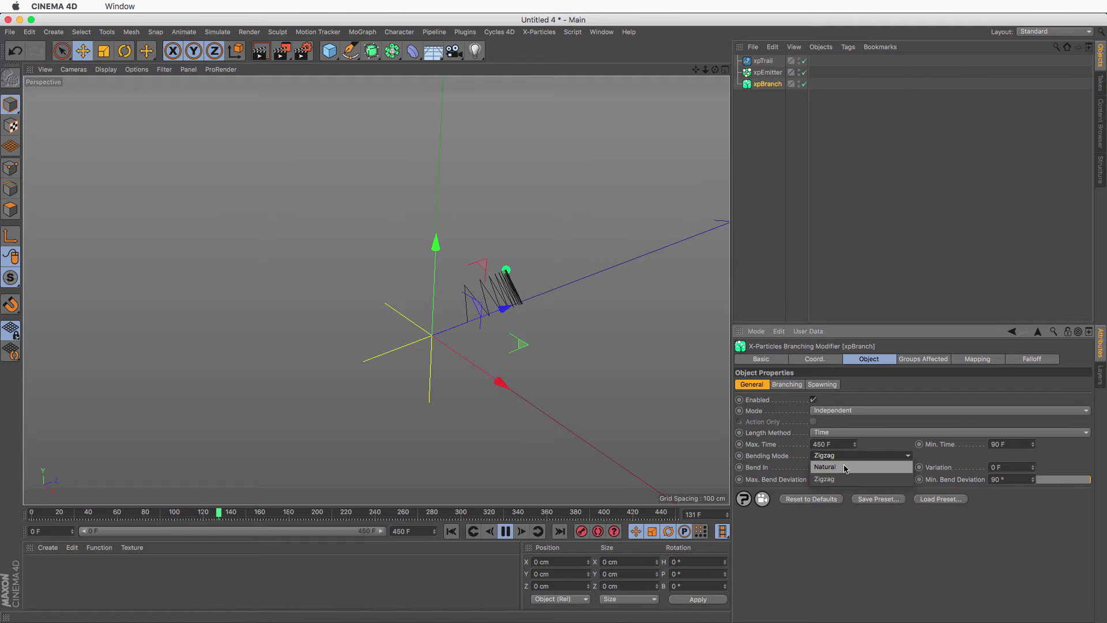
left_click(844, 467)
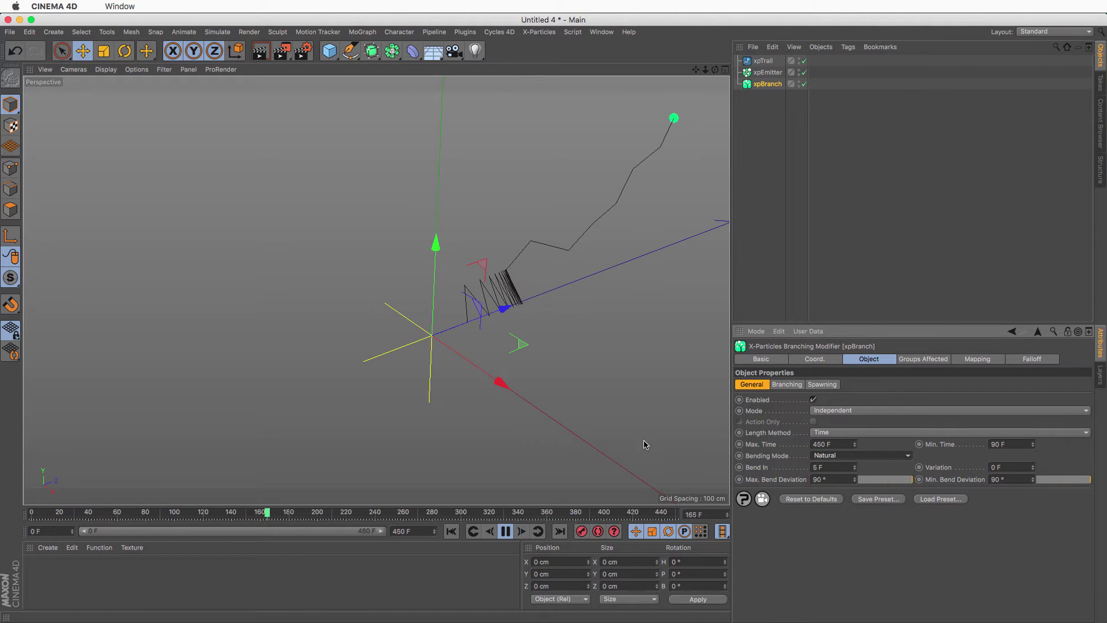
left_click_drag(555, 307, 439, 322, "alt")
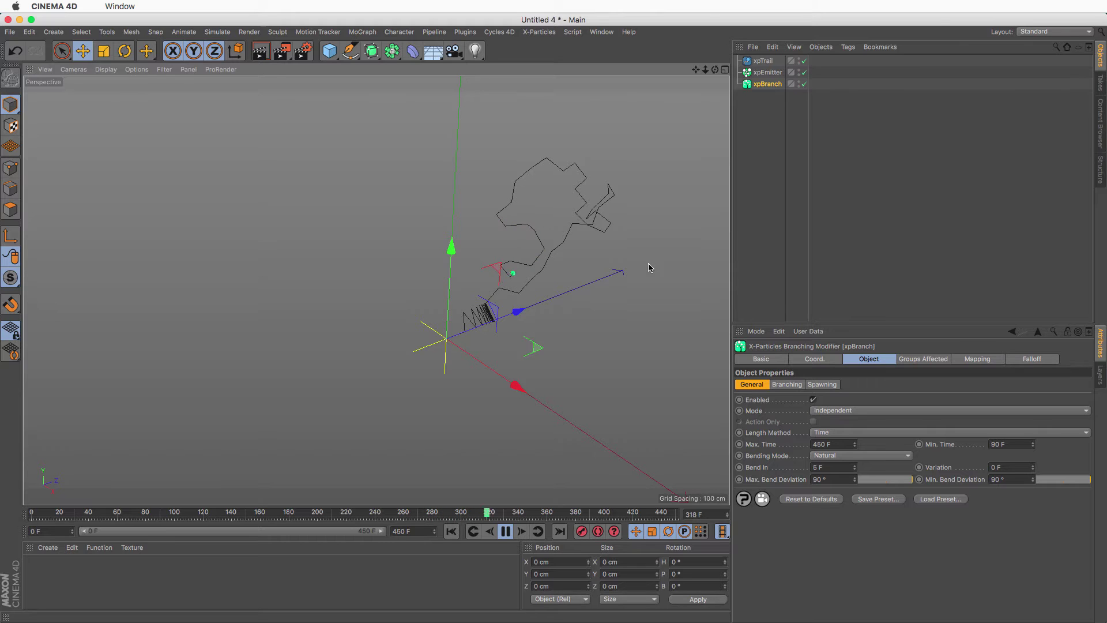
left_click_drag(592, 280, 456, 306, "alt")
Rewind to frame 0 and set Max. Bend Deviation to 0°
left_click(451, 531)
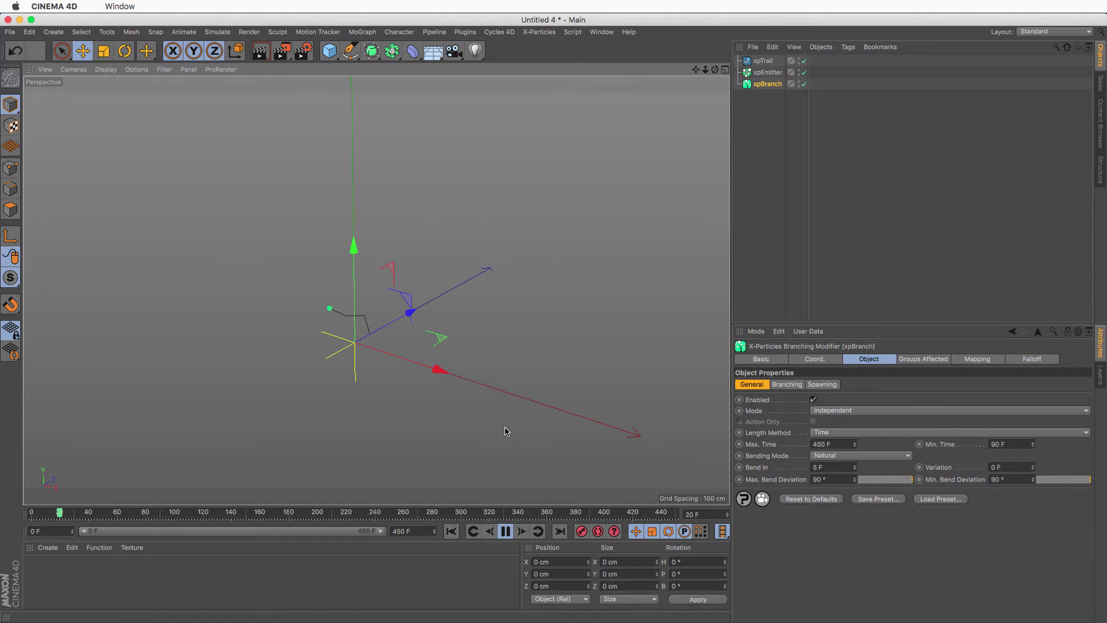
double_click(831, 478)
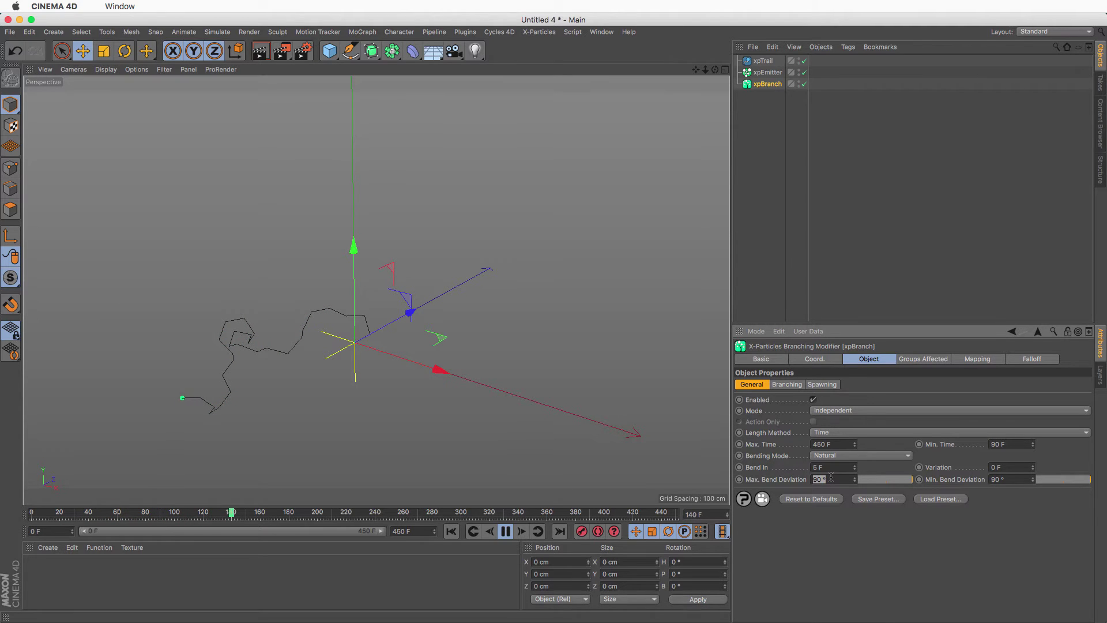
type("0")
key("Return")
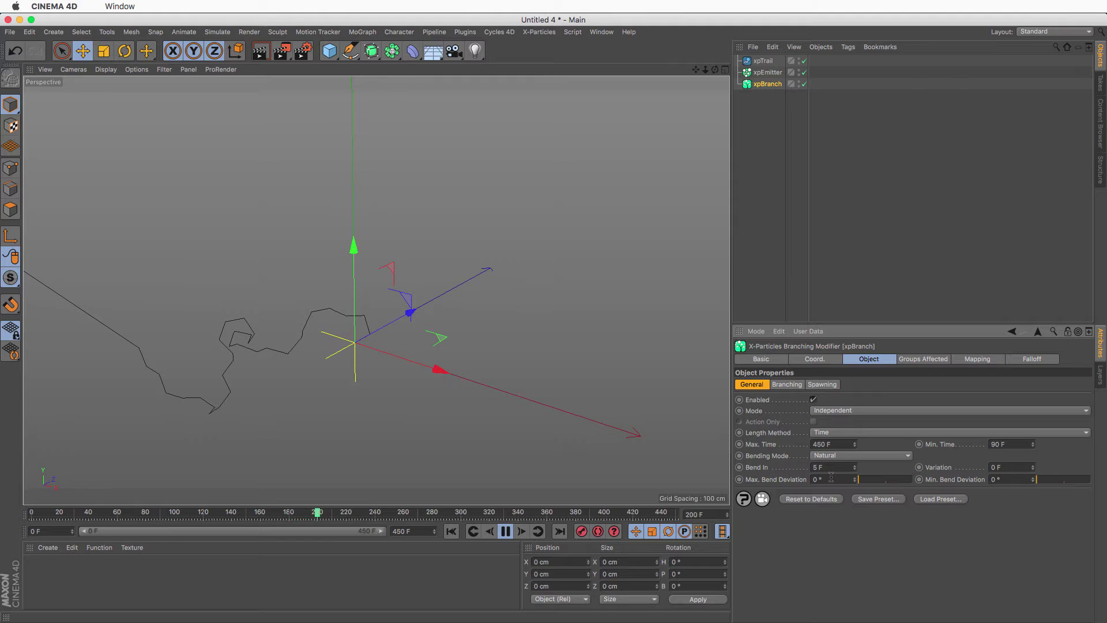
Replay the now-straight trail while orbiting, then stop and rewind to frame 0
left_click(451, 531)
left_click_drag(457, 289, 377, 324, "alt")
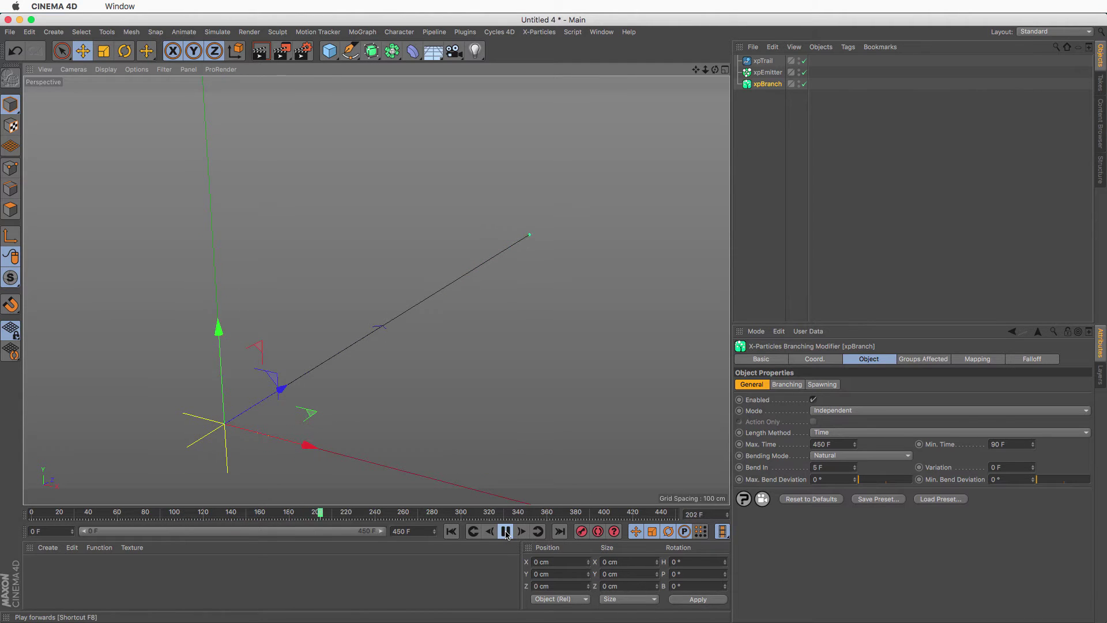
left_click(505, 532)
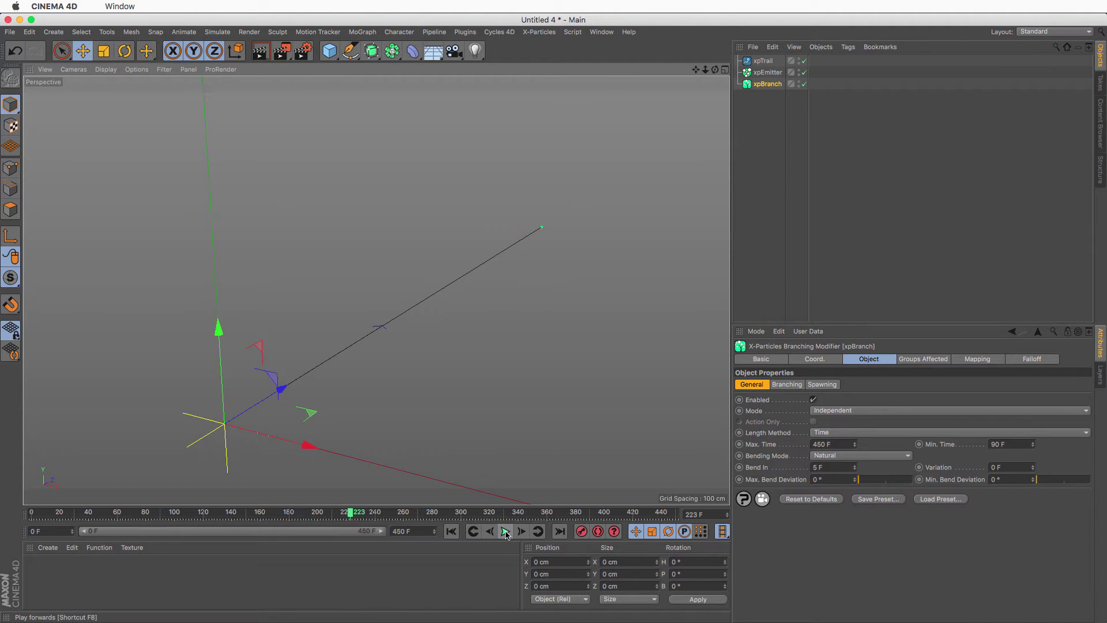
left_click(451, 531)
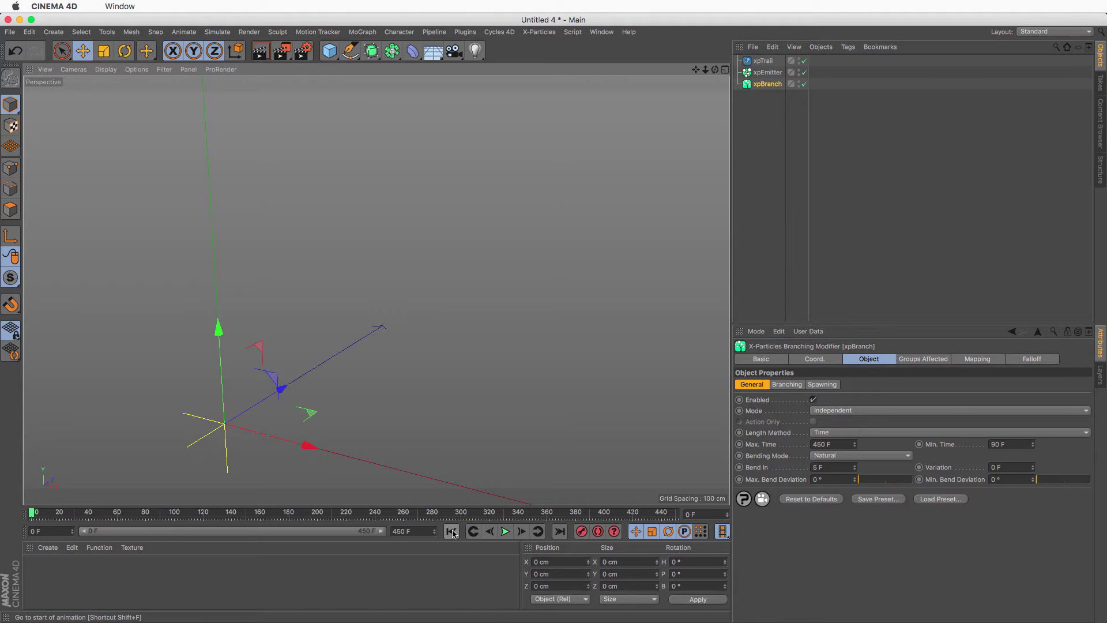
Add an xpSub-Branch under xpBranch and review its 1-branch, 30° maximum deviation branching settings
left_click(784, 385)
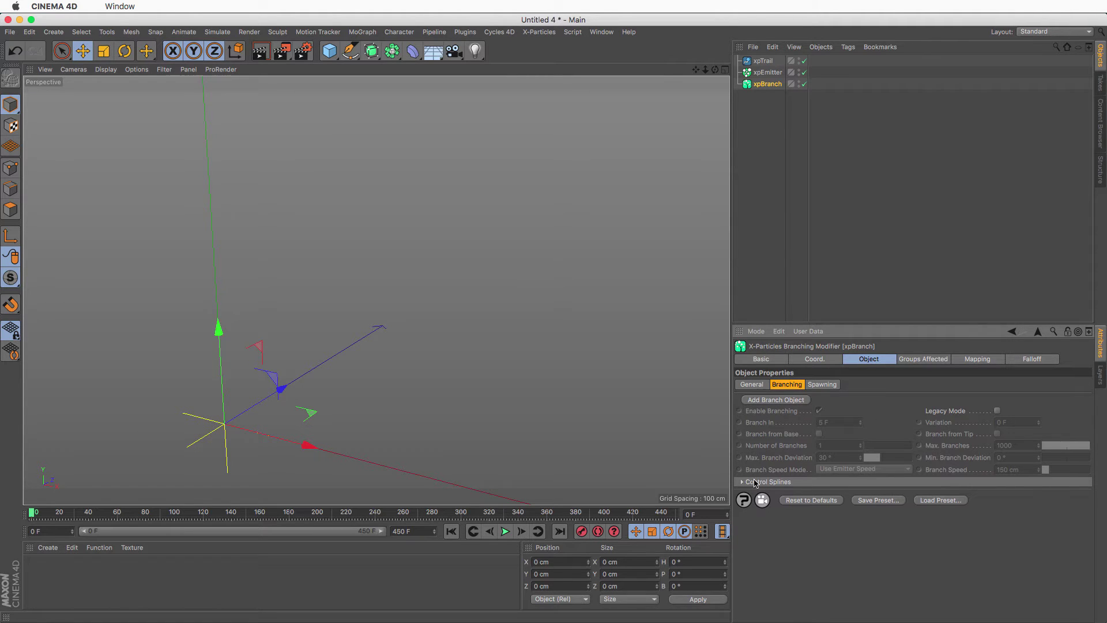
left_click(790, 401)
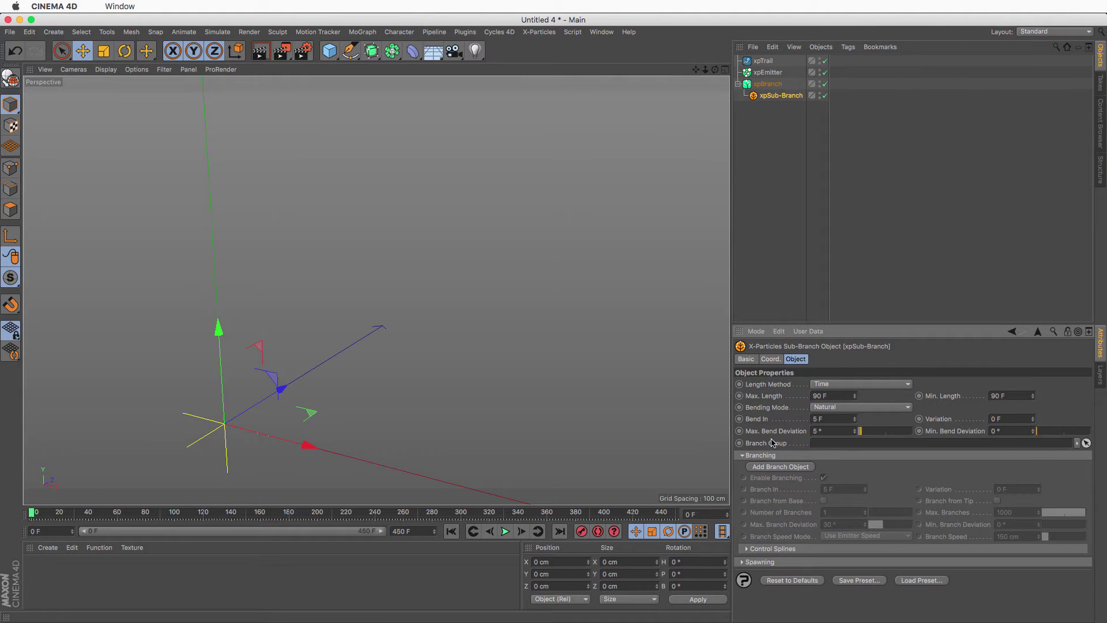
left_click(767, 84)
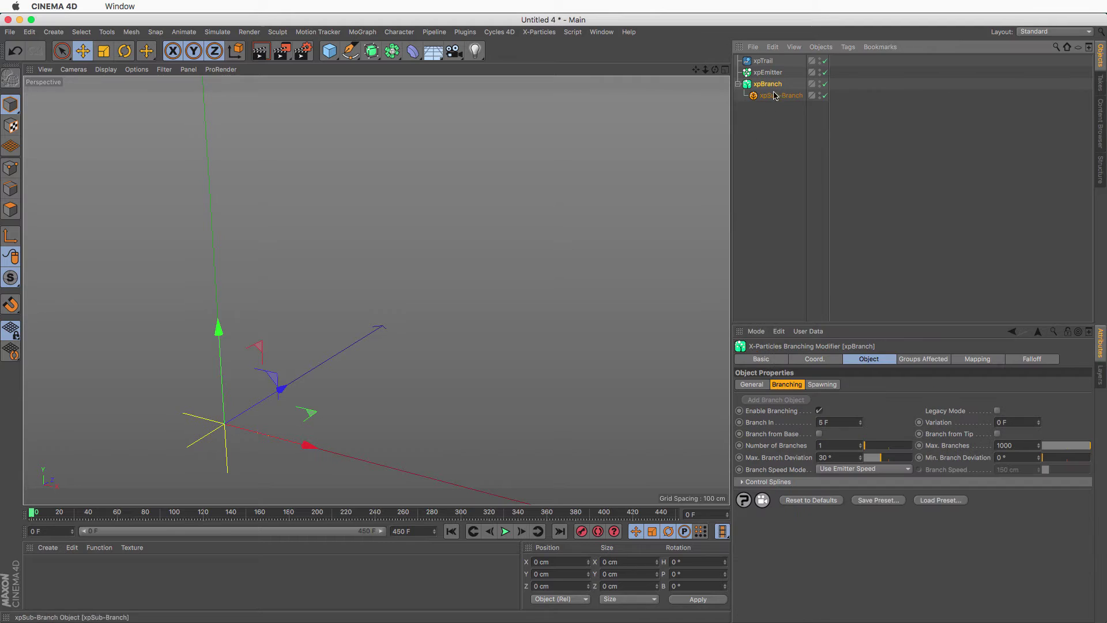
left_click(760, 386)
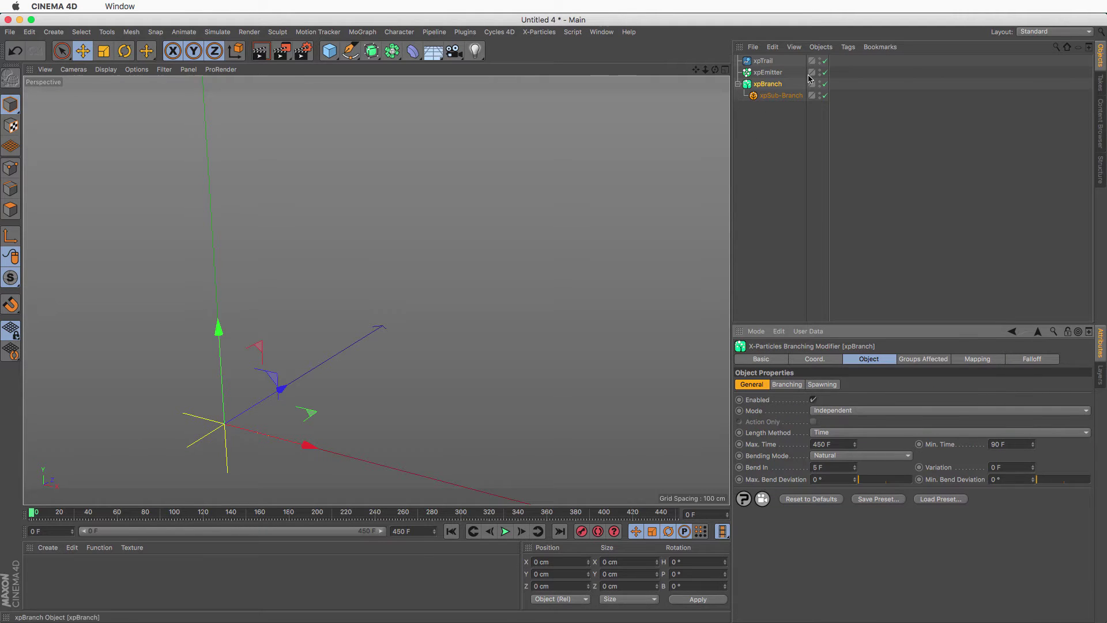
left_click(781, 95)
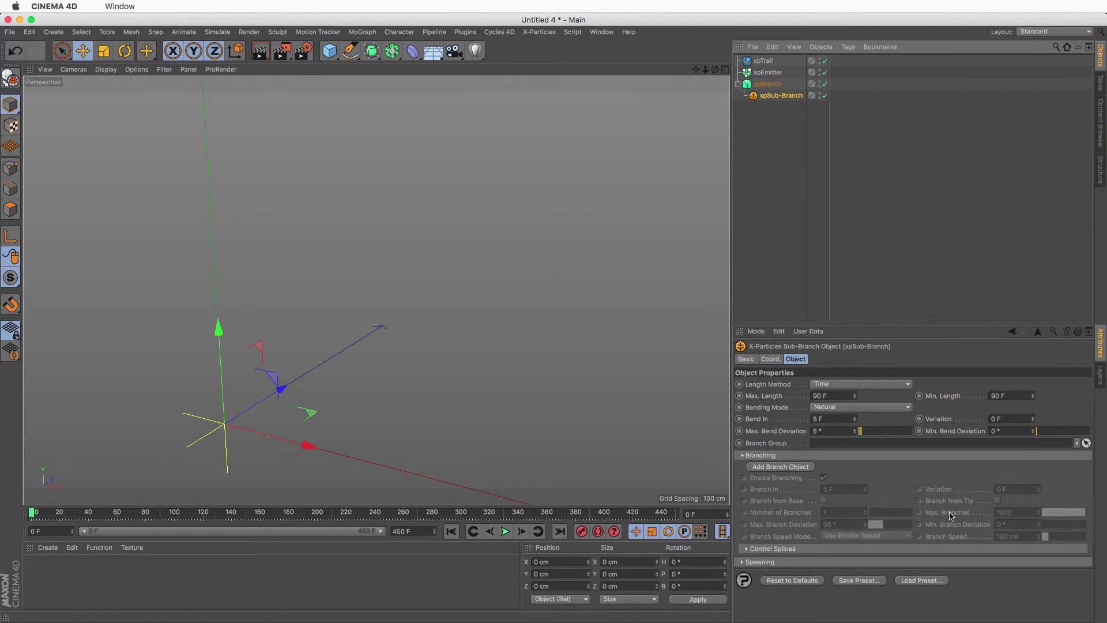
left_click(767, 83)
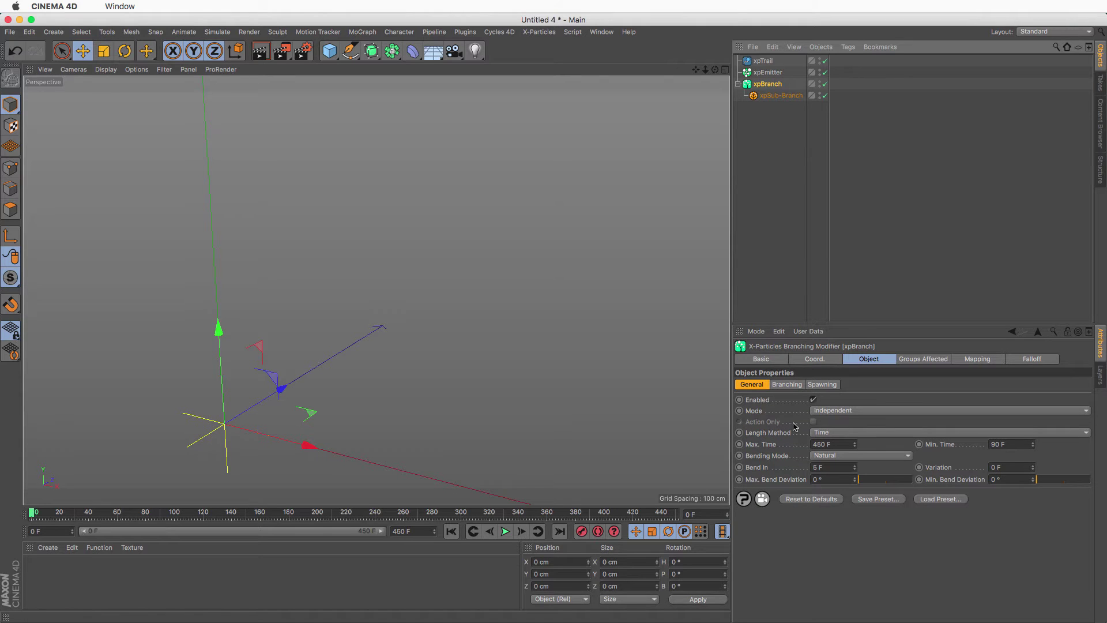
left_click(786, 385)
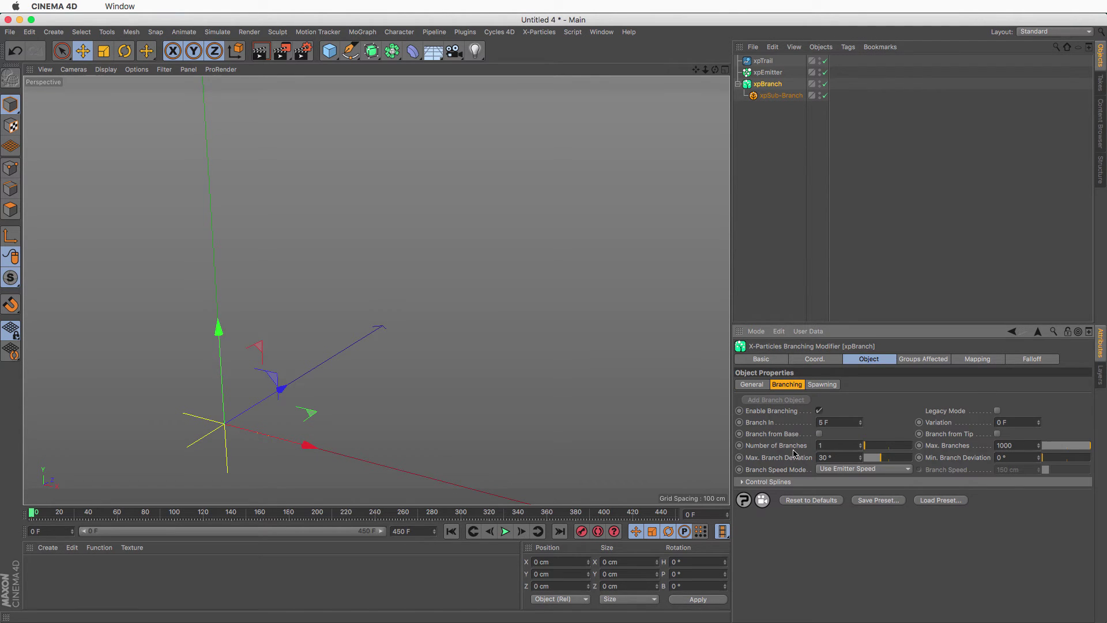
Play the simulation, orbit above the growing trails, and pause at frame 131
left_click(781, 96)
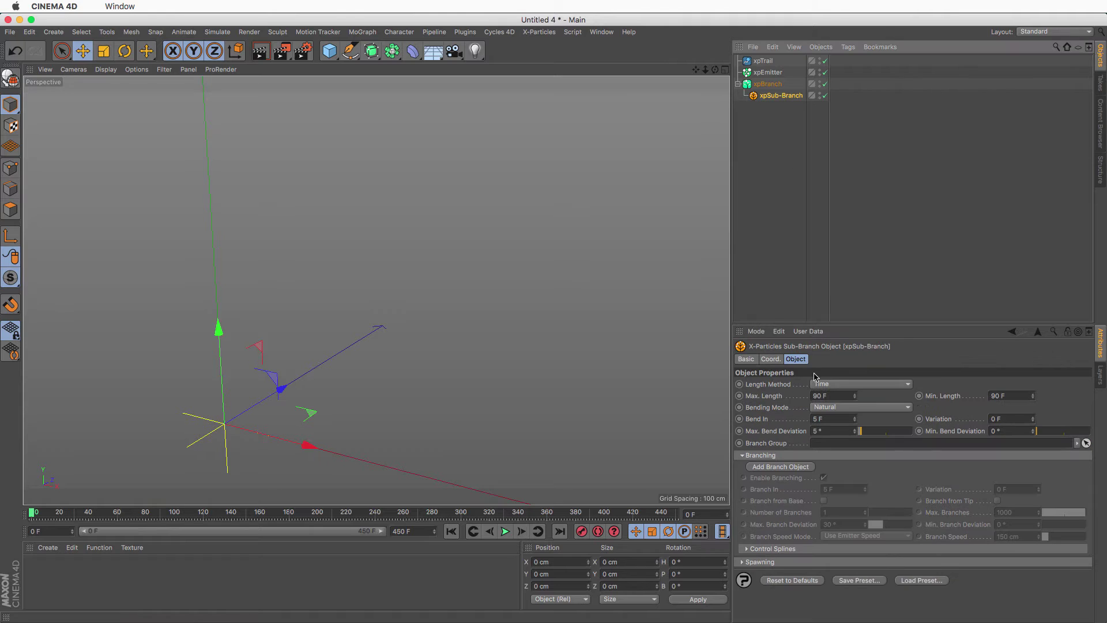
left_click(505, 531)
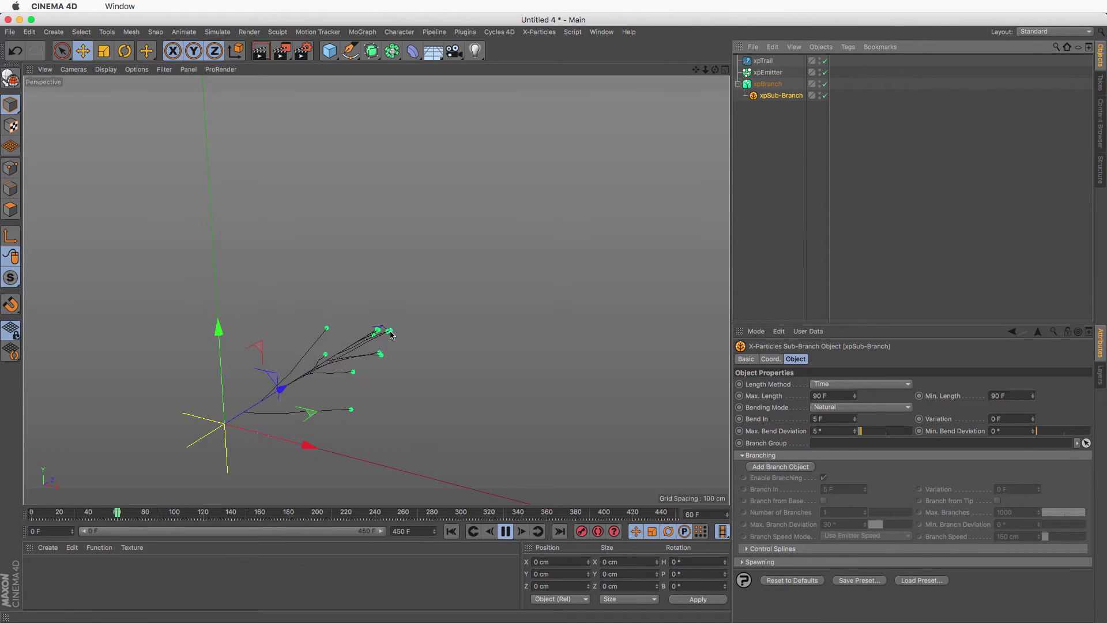
scroll(327, 365, "down", 4)
left_click_drag(327, 365, 316, 346, "alt")
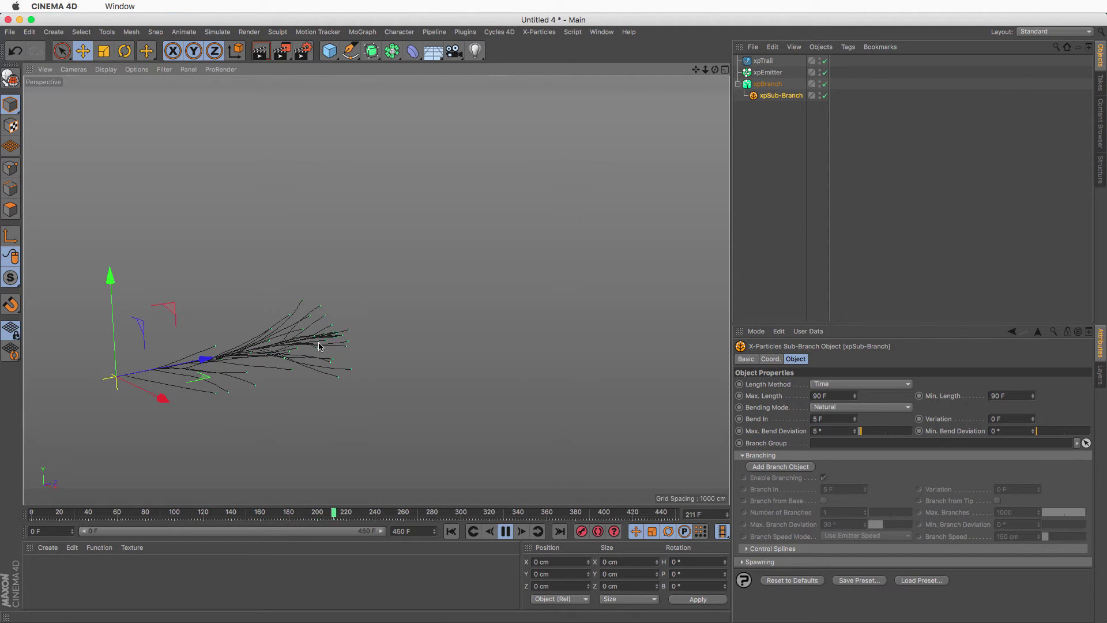
left_click(506, 531)
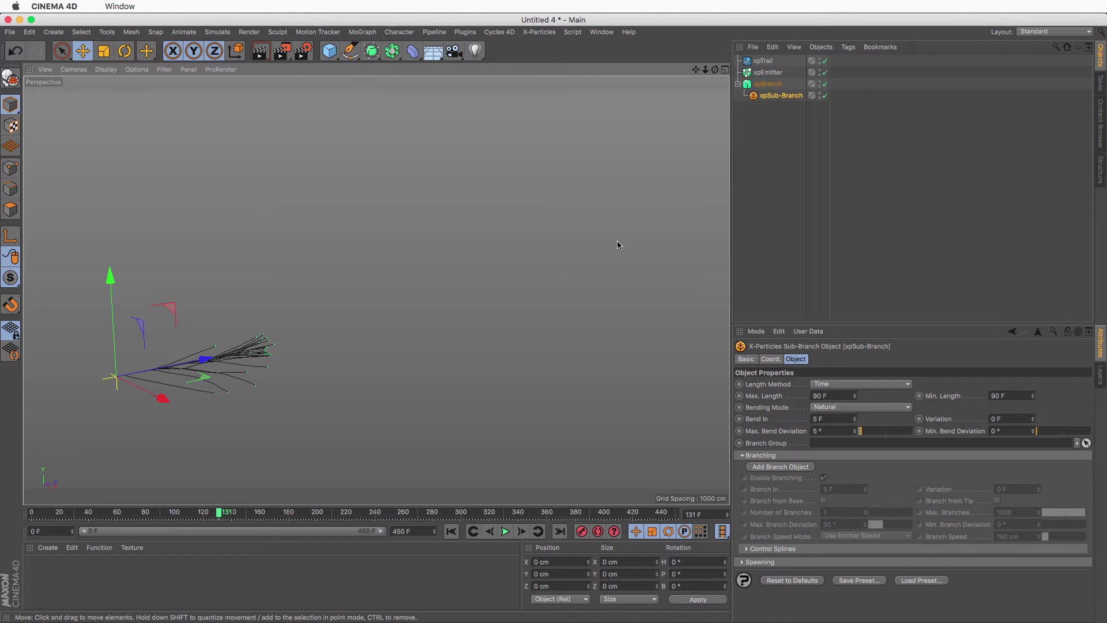
Add an xpGroup particle group named 'Particle Group Original'
left_click(544, 33)
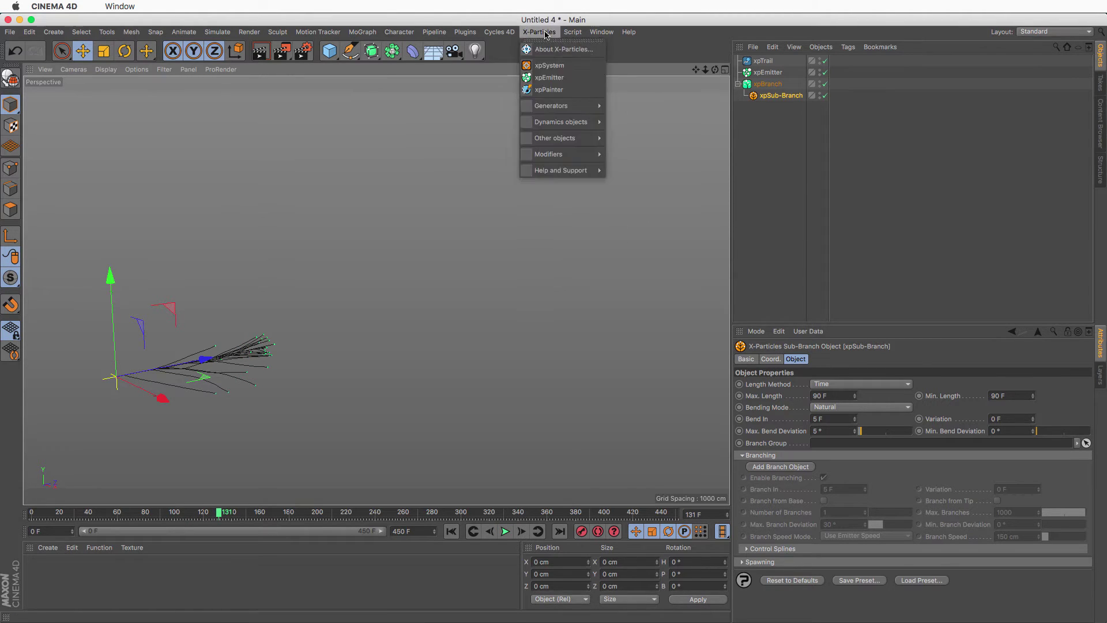
mouse_move(554, 138)
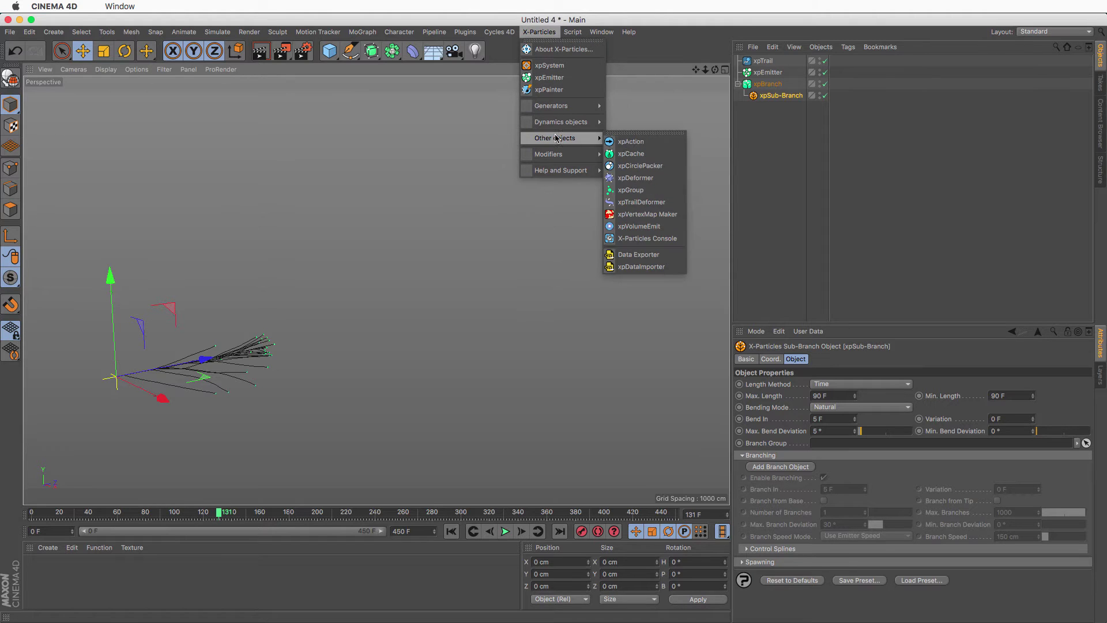
left_click(631, 189)
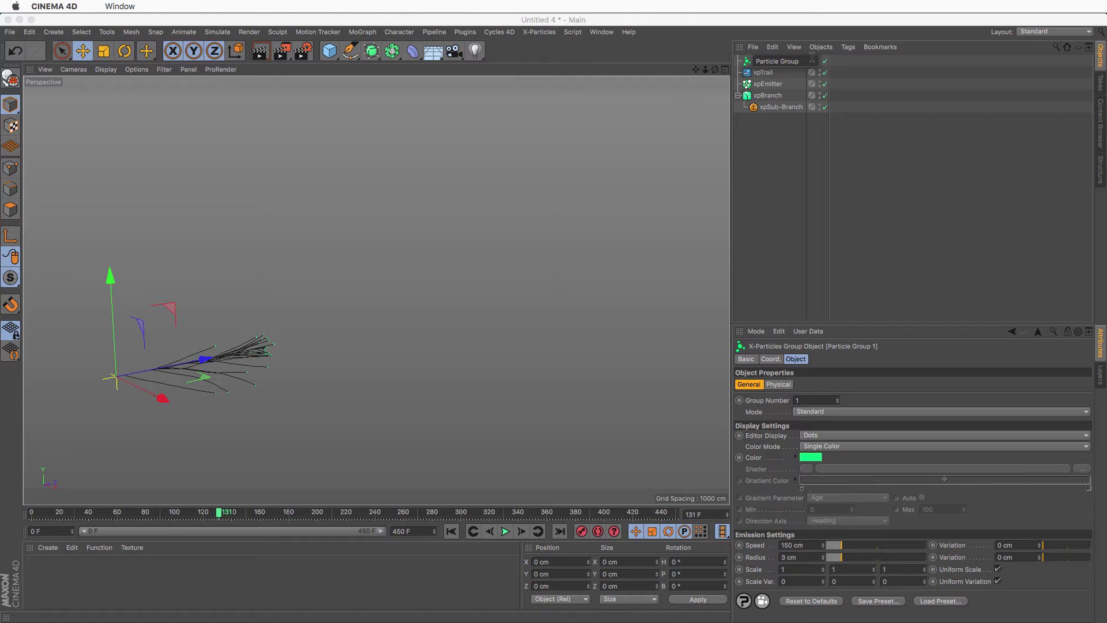
type("ginal")
key("Return")
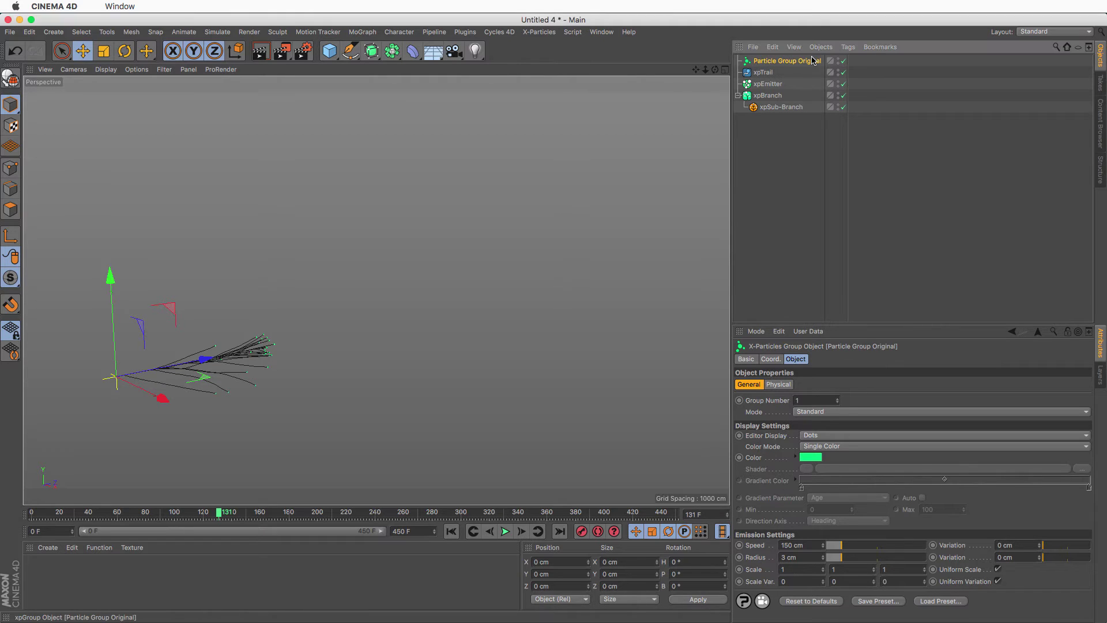
Duplicate the particle group and rename the copy 'Branch 1'
left_click_drag(779, 63, 780, 73, "ctrl")
double_click(781, 72)
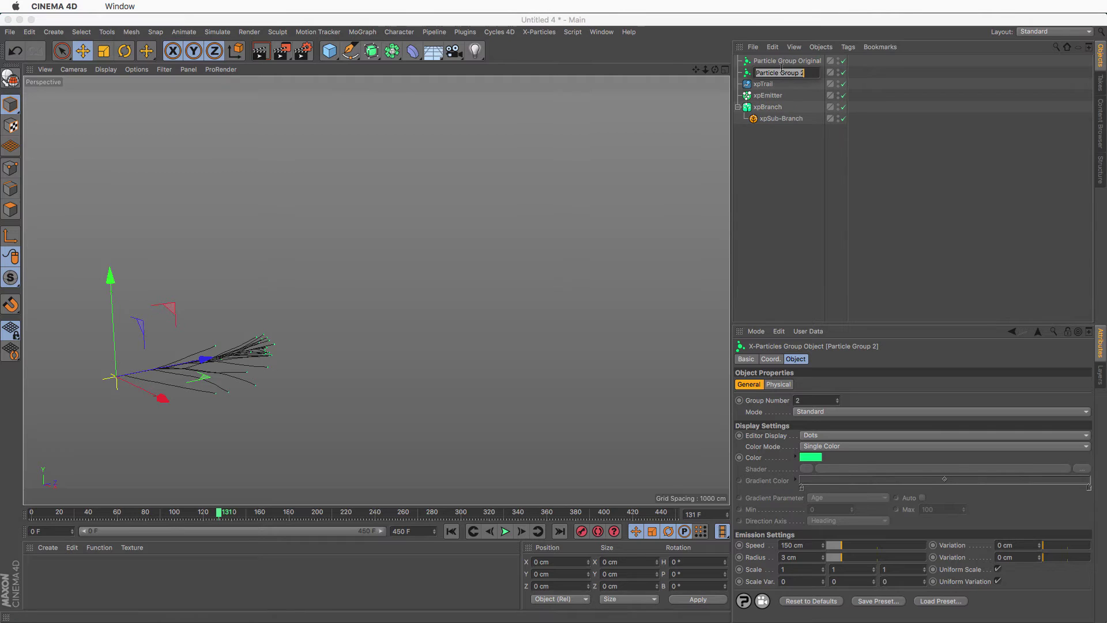
type("Branch 1")
key("Return")
Set Particle Group Original's Editor Display to Circle (Filled)
left_click(780, 61)
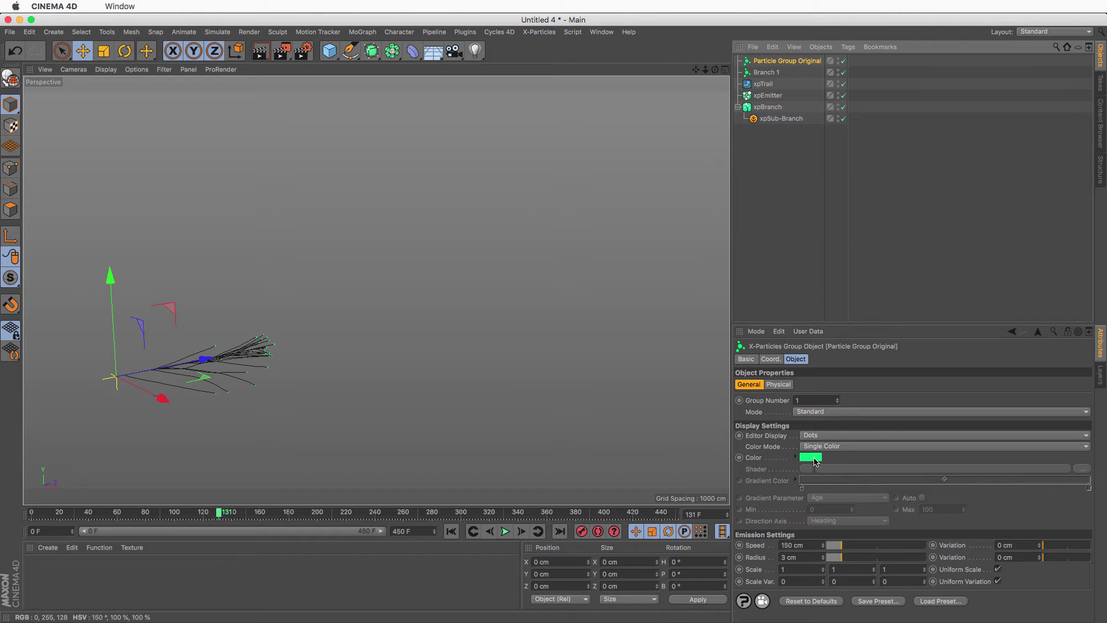
left_click(830, 436)
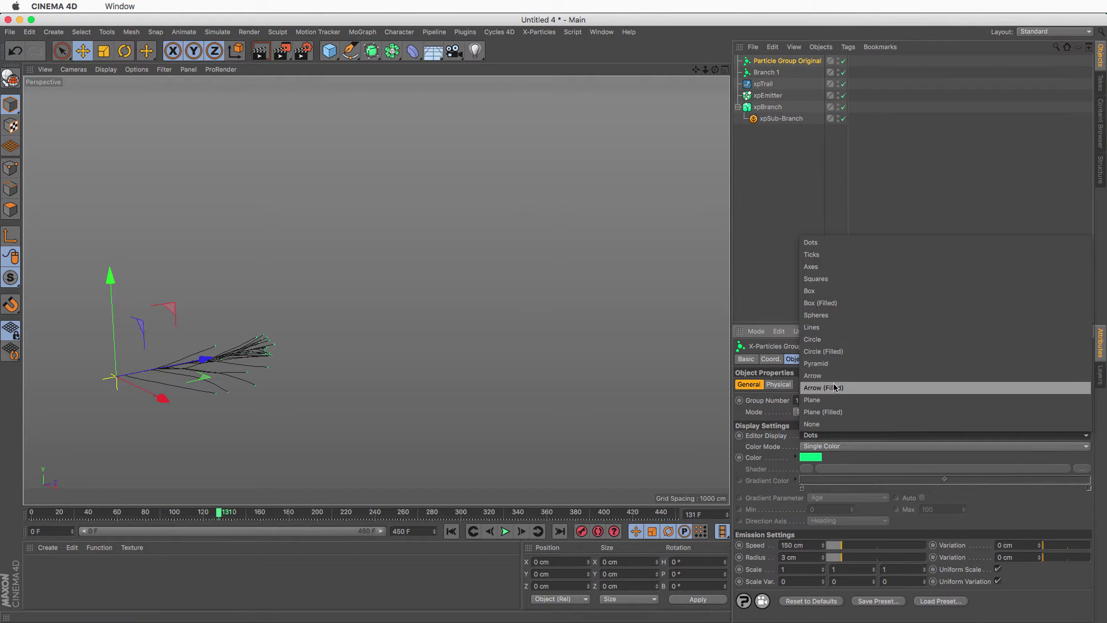
left_click(844, 357)
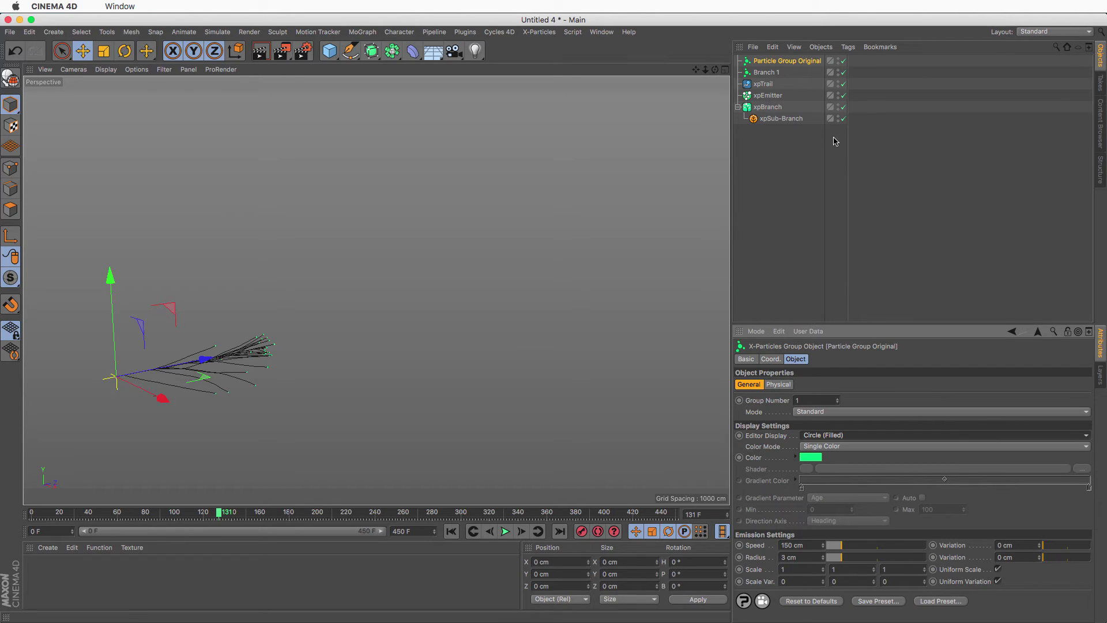
Set Branch 1's Editor Display to Circle and its colour to blue, hue 204°
left_click(767, 72)
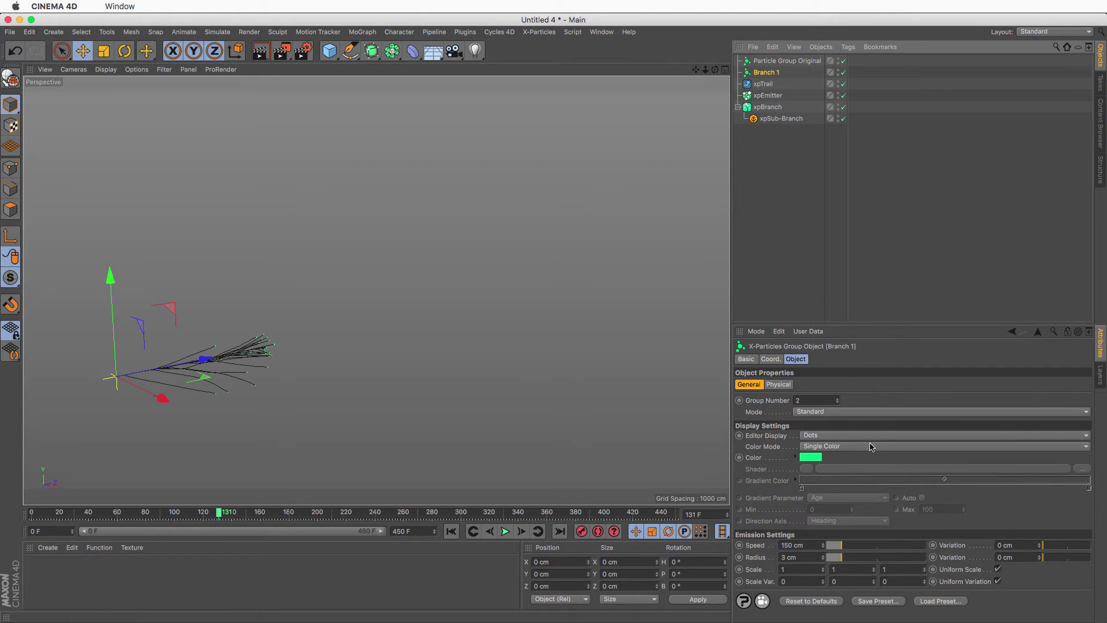
left_click(828, 436)
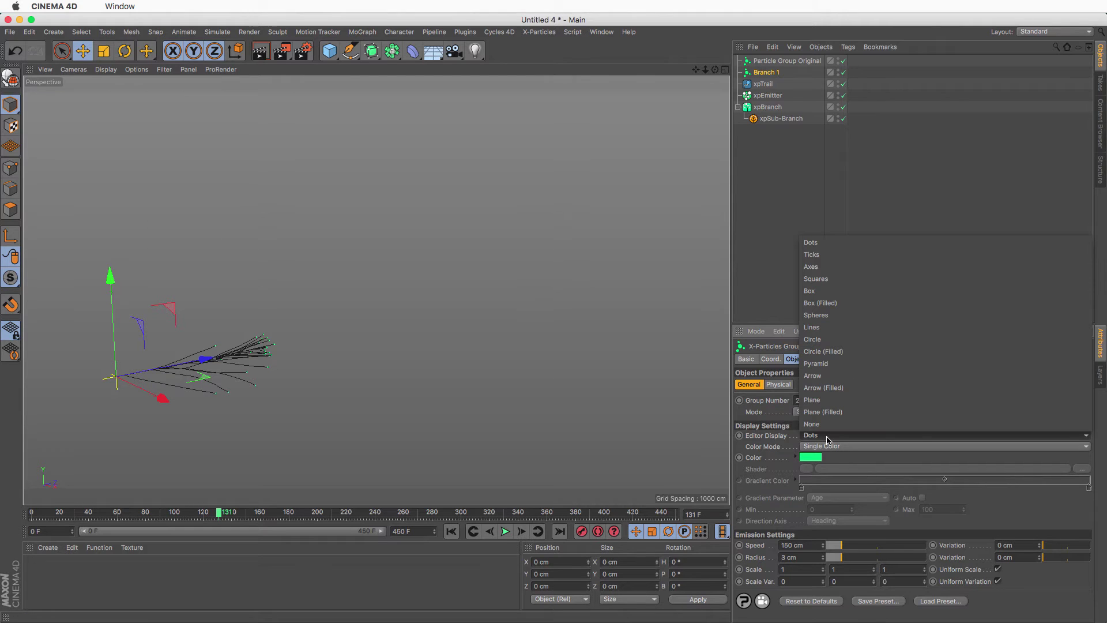
left_click(869, 340)
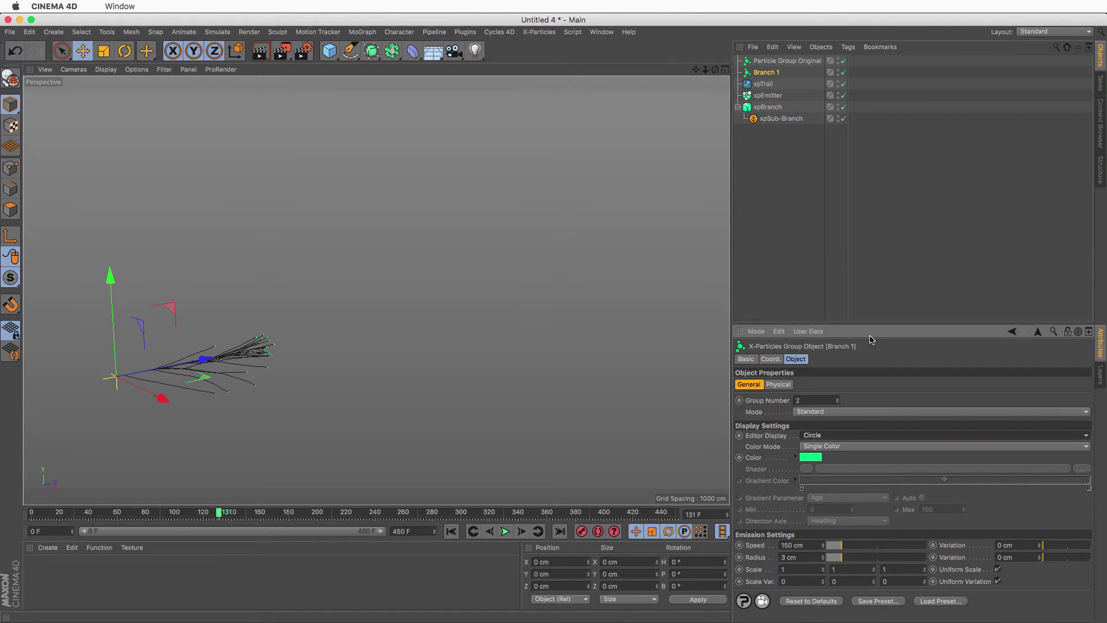
left_click(796, 457)
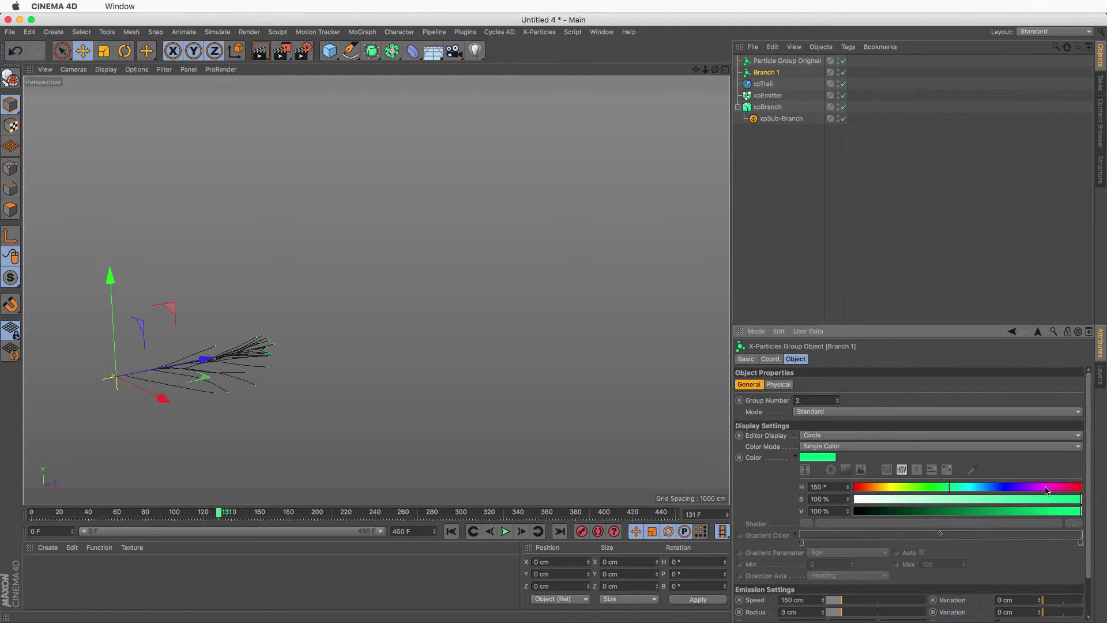
left_click(983, 487)
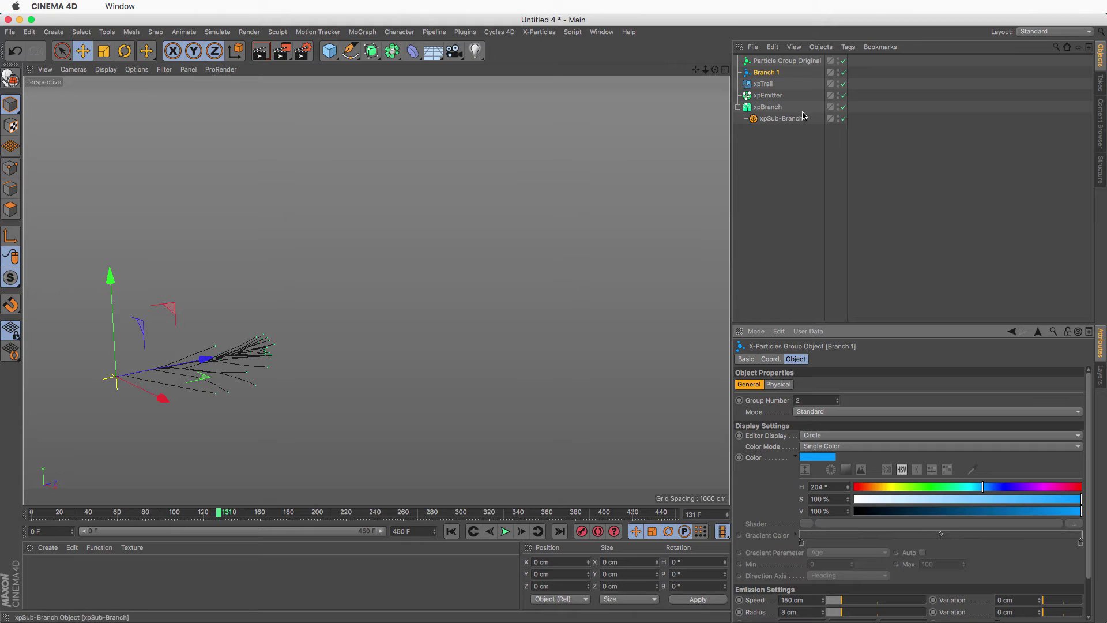
Add Particle Group Original to the xpEmitter's Groups to Use list
left_click(776, 98)
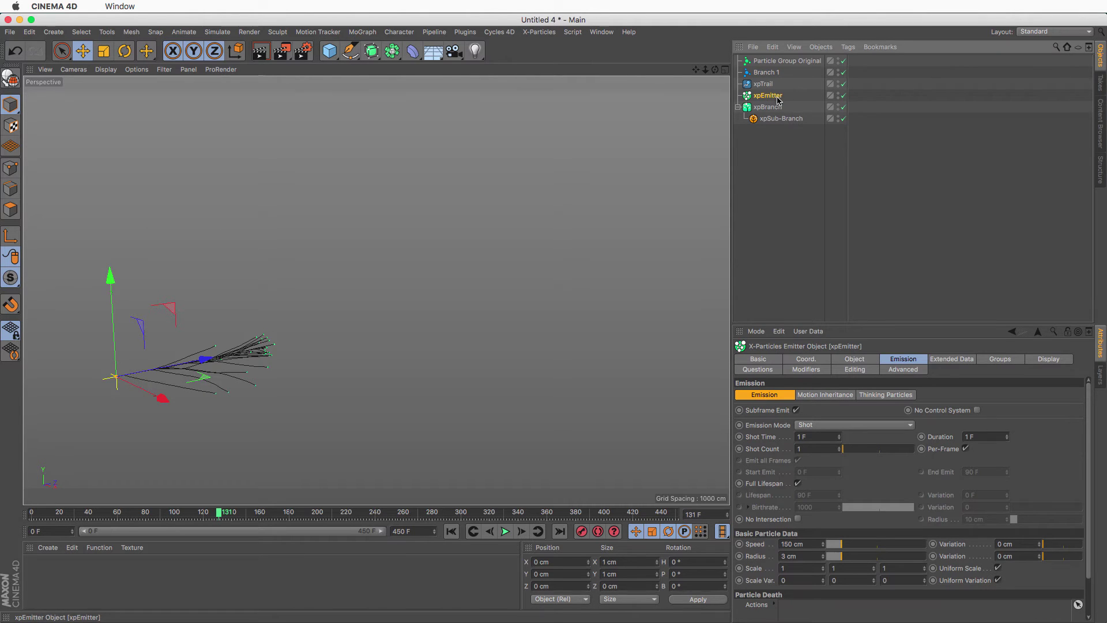
left_click(1002, 360)
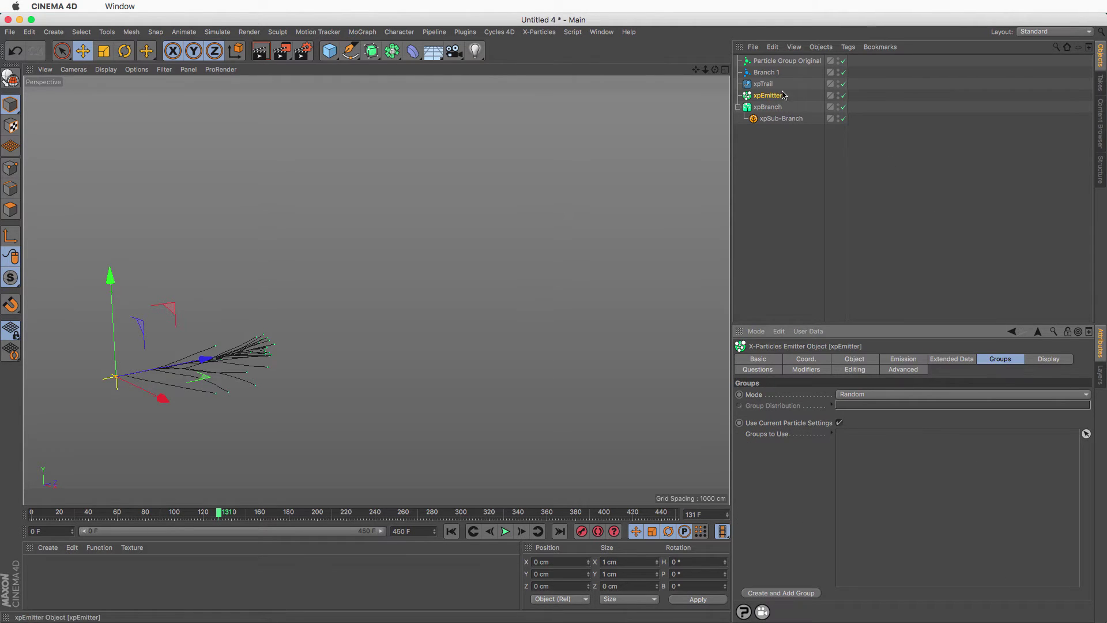
left_click_drag(787, 61, 877, 459)
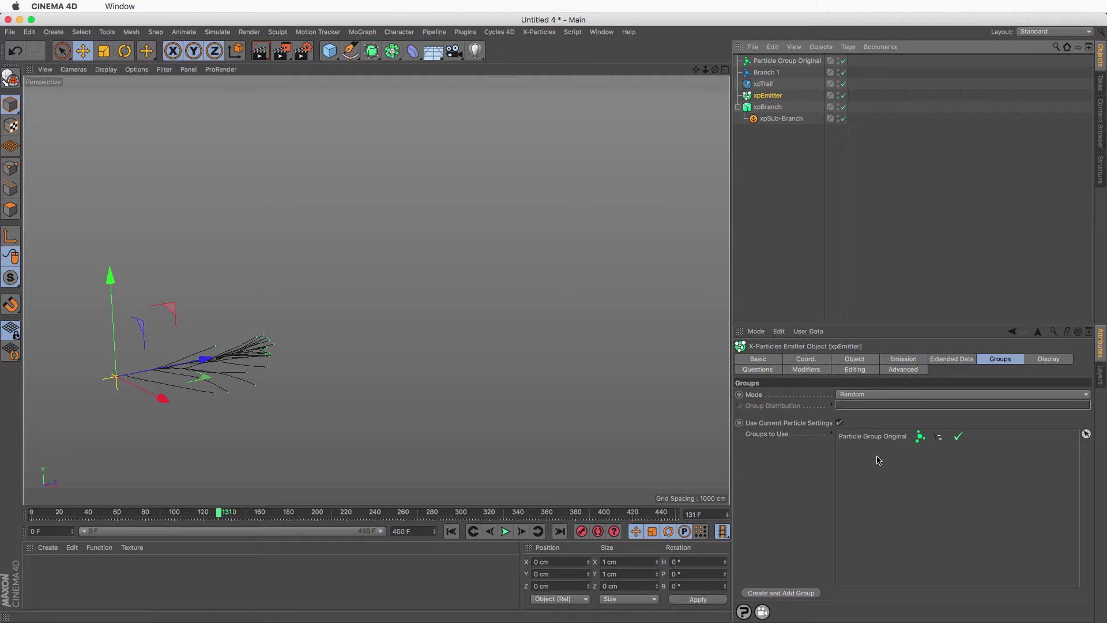
left_click(778, 119)
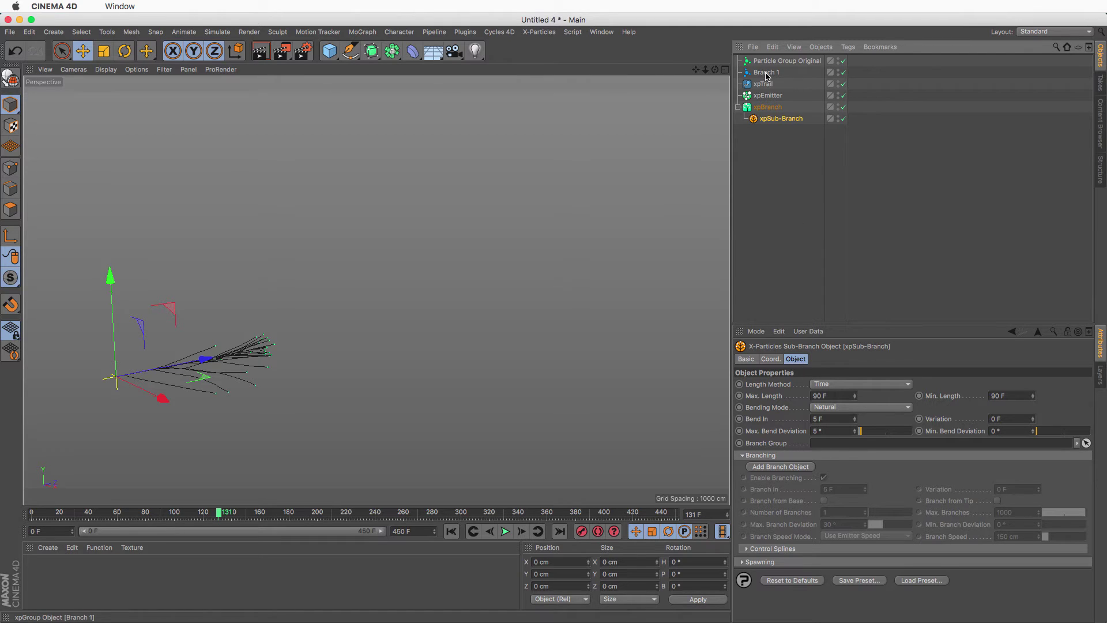
Assign Branch 1 as xpSub-Branch's group, then replay and orbit to check the blue tips
left_click_drag(767, 72, 833, 445)
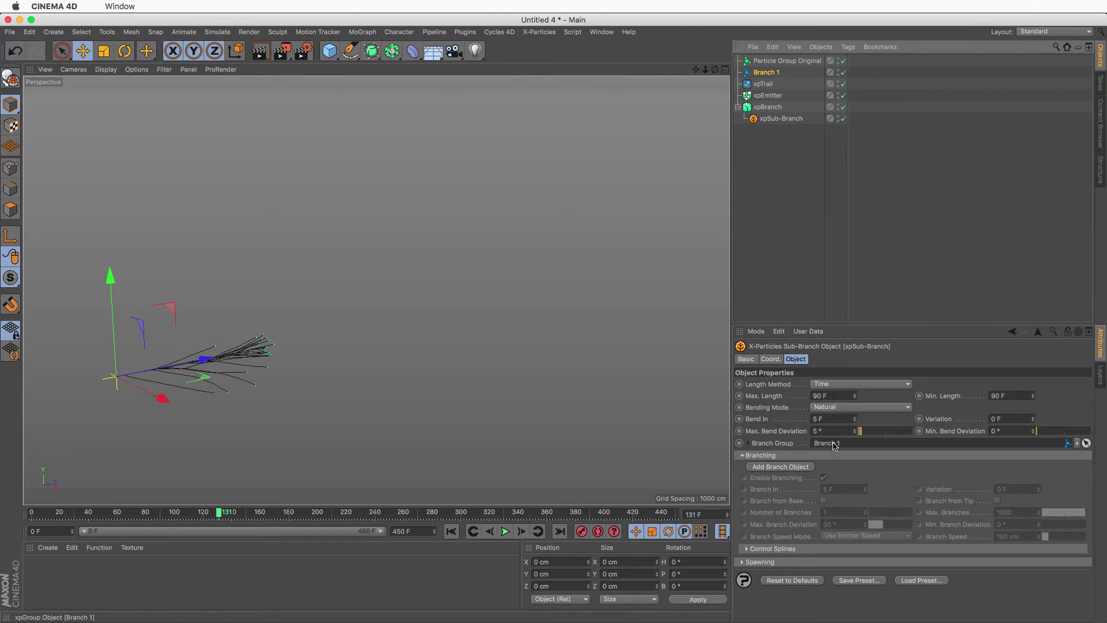
left_click(451, 531)
left_click(505, 531)
scroll(141, 410, "up", 4)
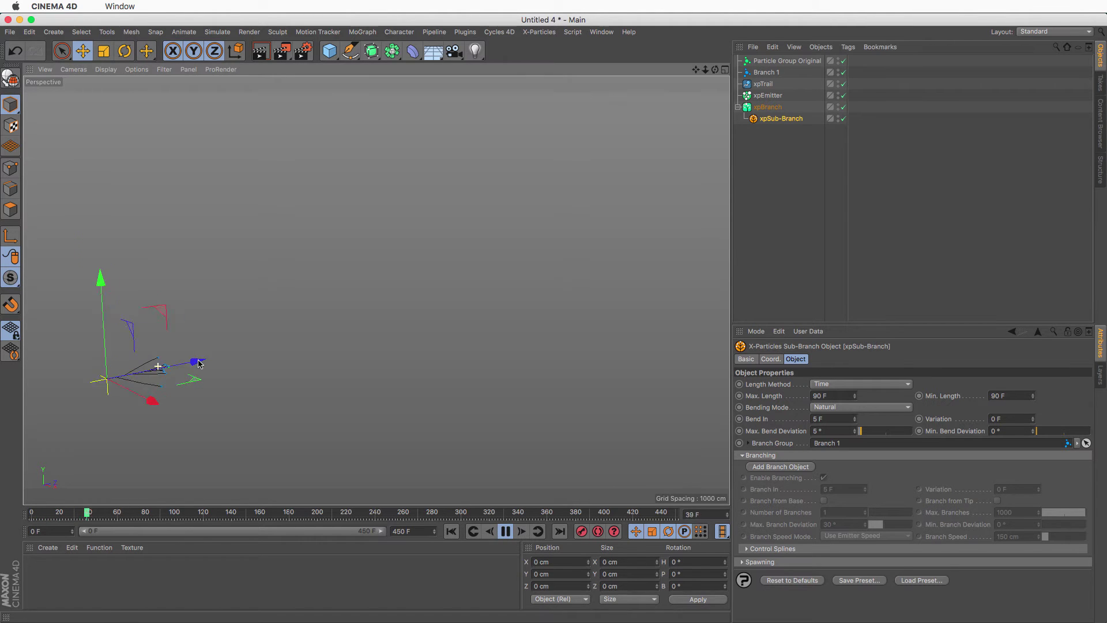
left_click_drag(324, 335, 312, 280, "alt")
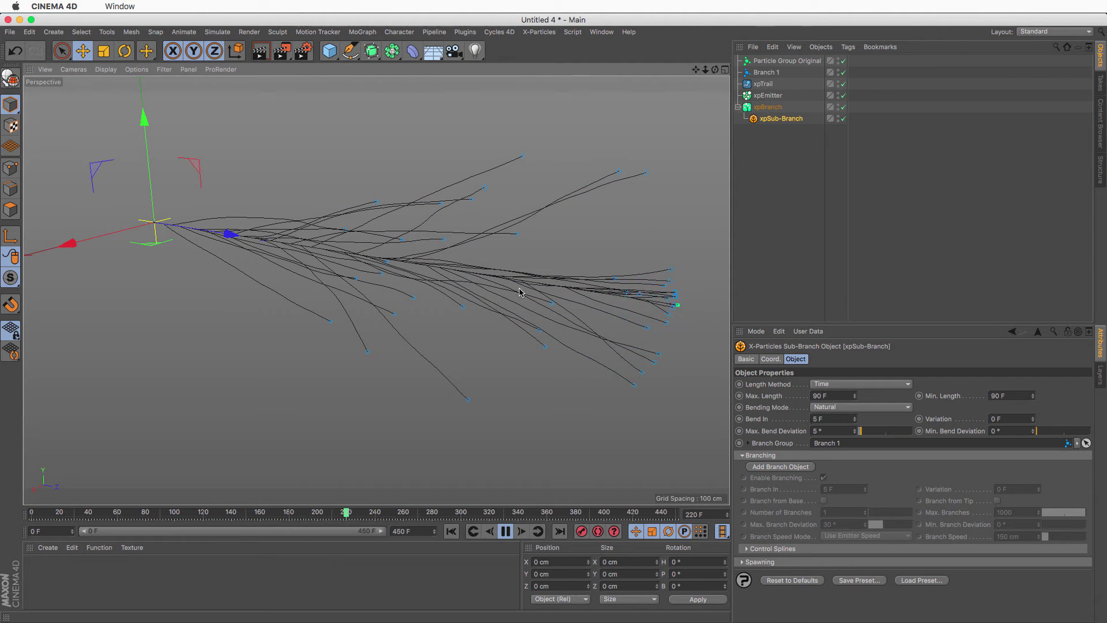
left_click_drag(515, 291, 454, 297, "alt")
scroll(375, 289, "down", 3)
mouse_move(376, 289)
left_mouse_down("alt")
mouse_move(425, 302)
mouse_move(351, 319)
mouse_move(393, 291)
left_mouse_up("alt")
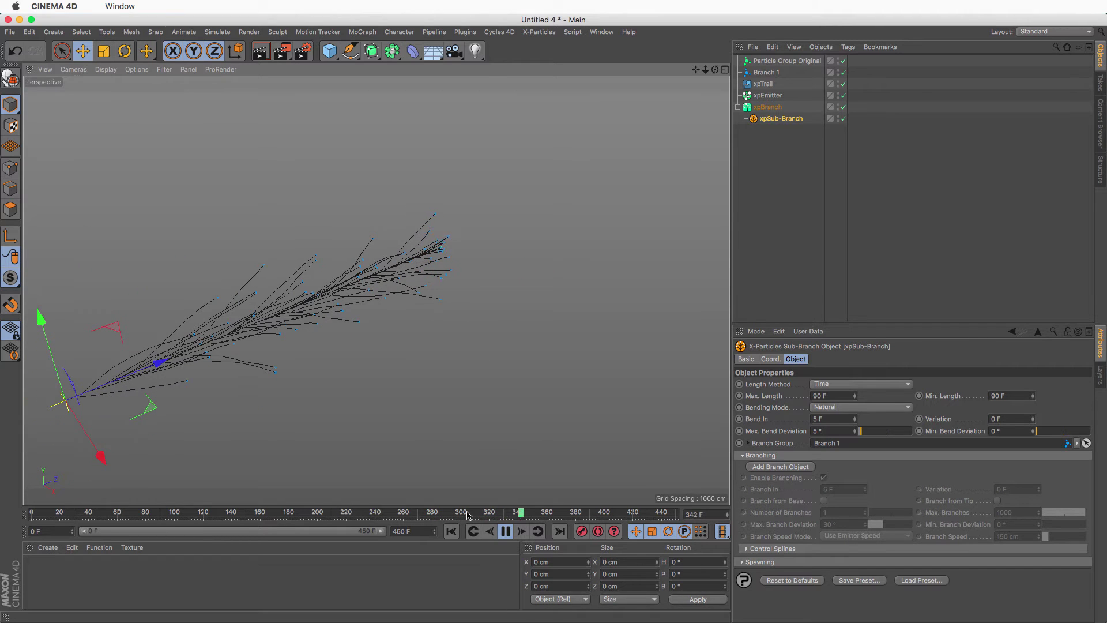
left_click(506, 531)
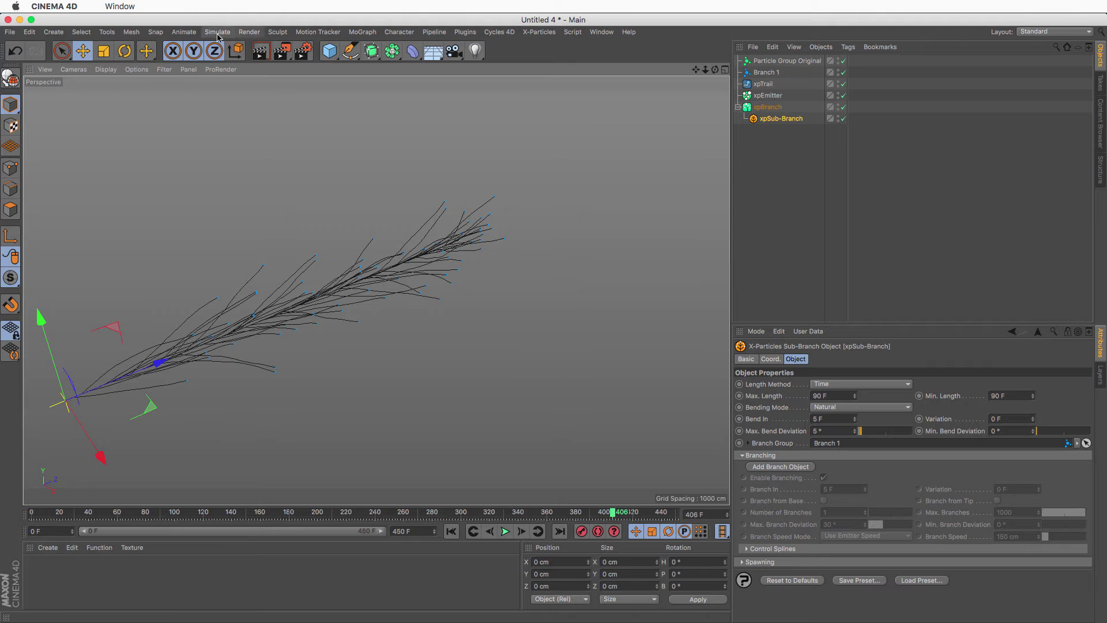
Set Play Mode to Simple and play the simulation through to frame 450
left_click(185, 32)
mouse_move(196, 108)
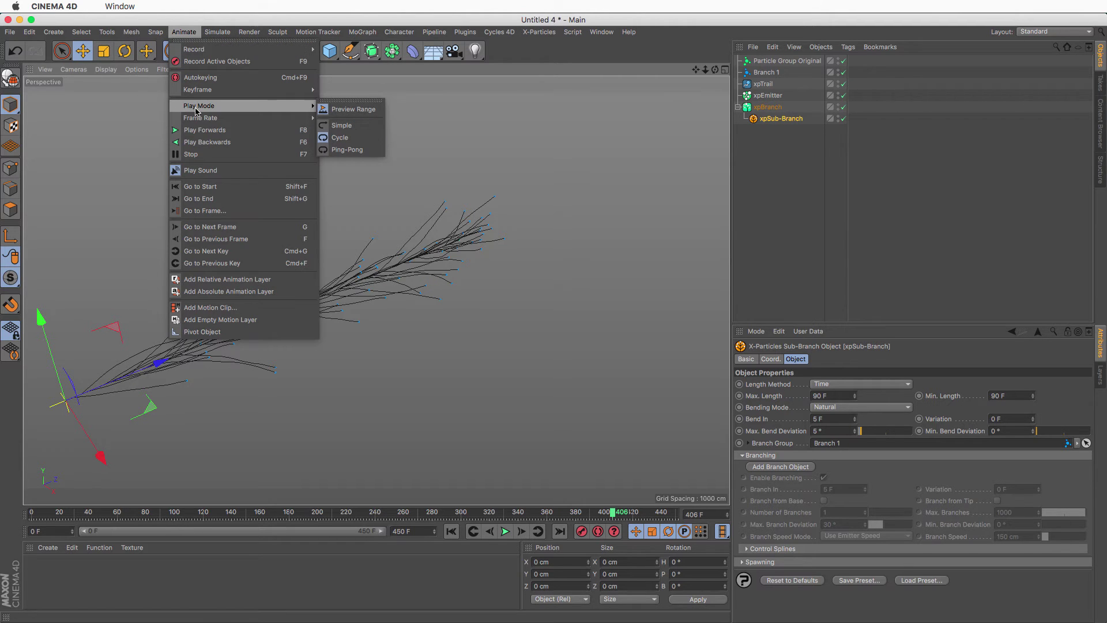
left_click(344, 125)
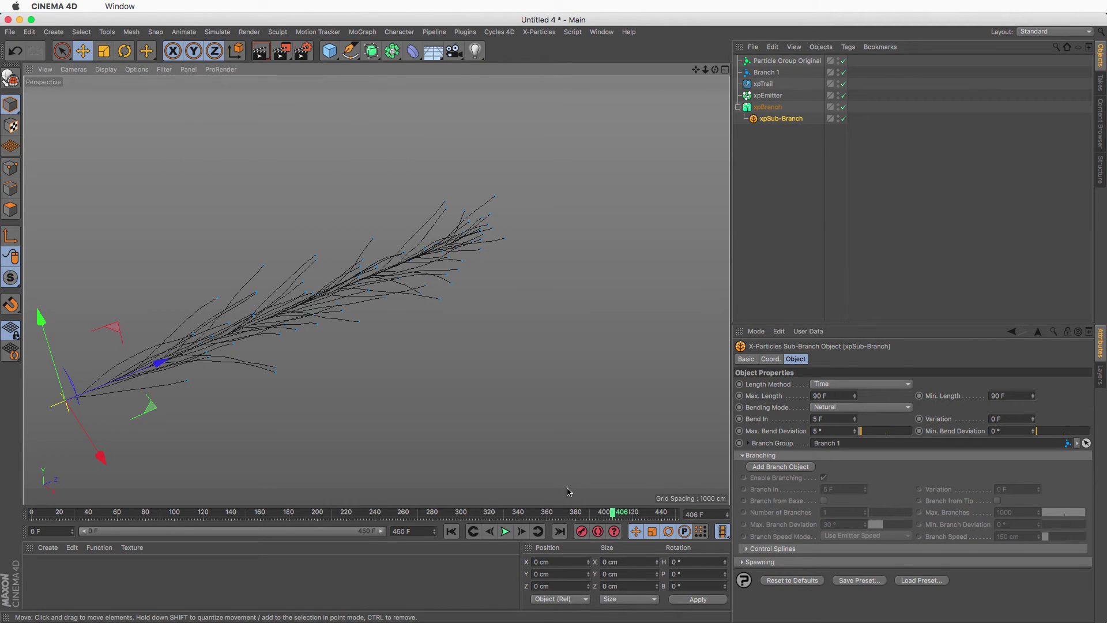
left_click(505, 531)
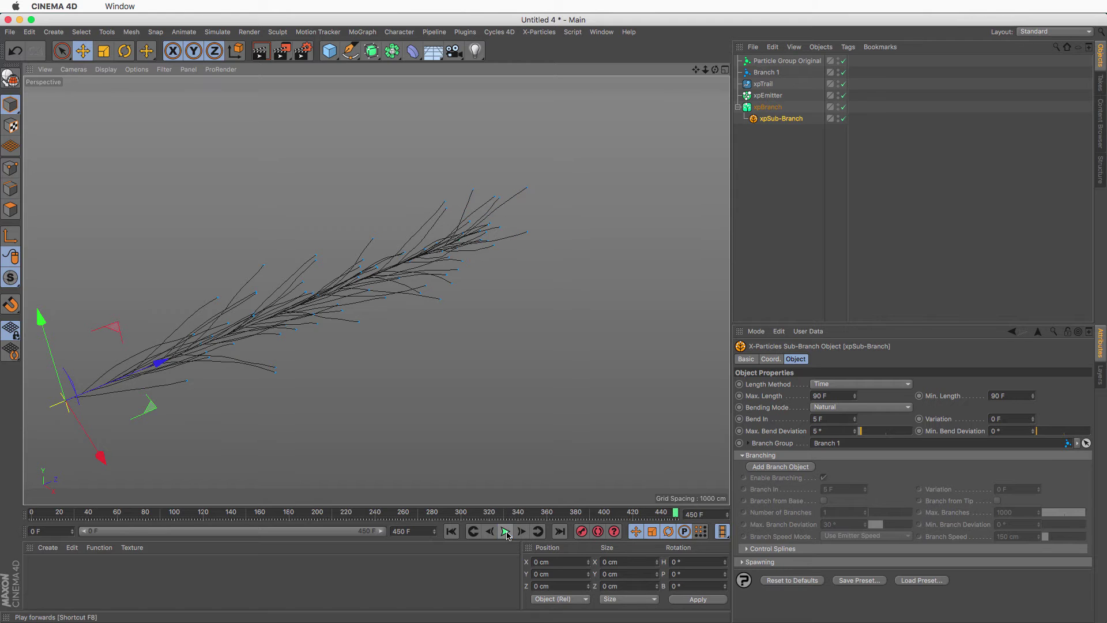
Collapse xpSub-Branch's Branching section after checking its 90 F Max Length
left_click_drag(359, 281, 395, 287, "alt")
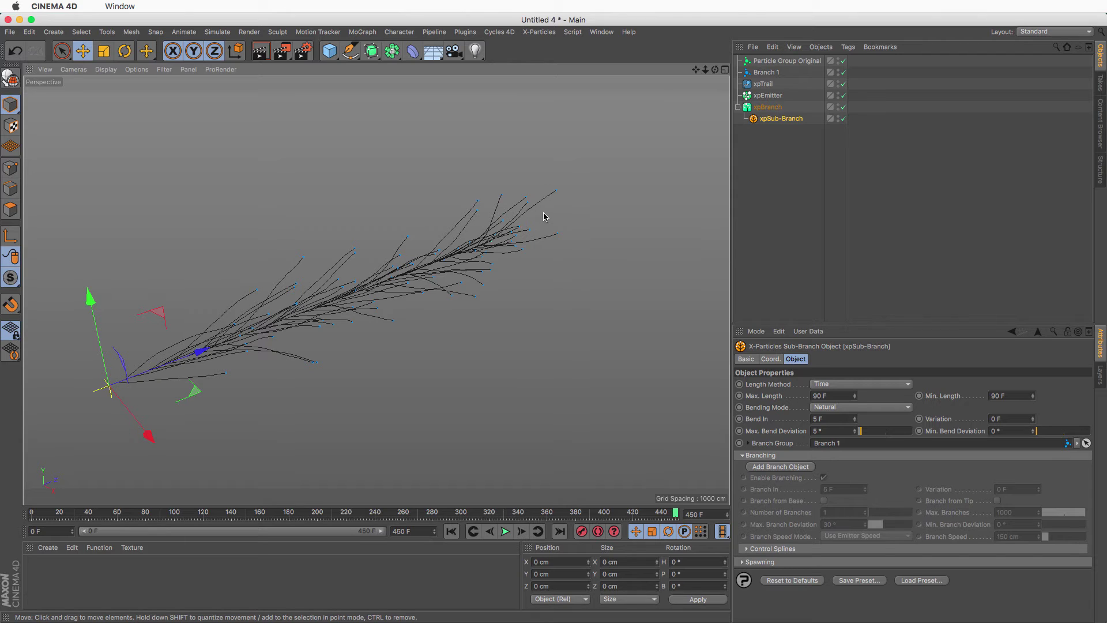
left_click(765, 121)
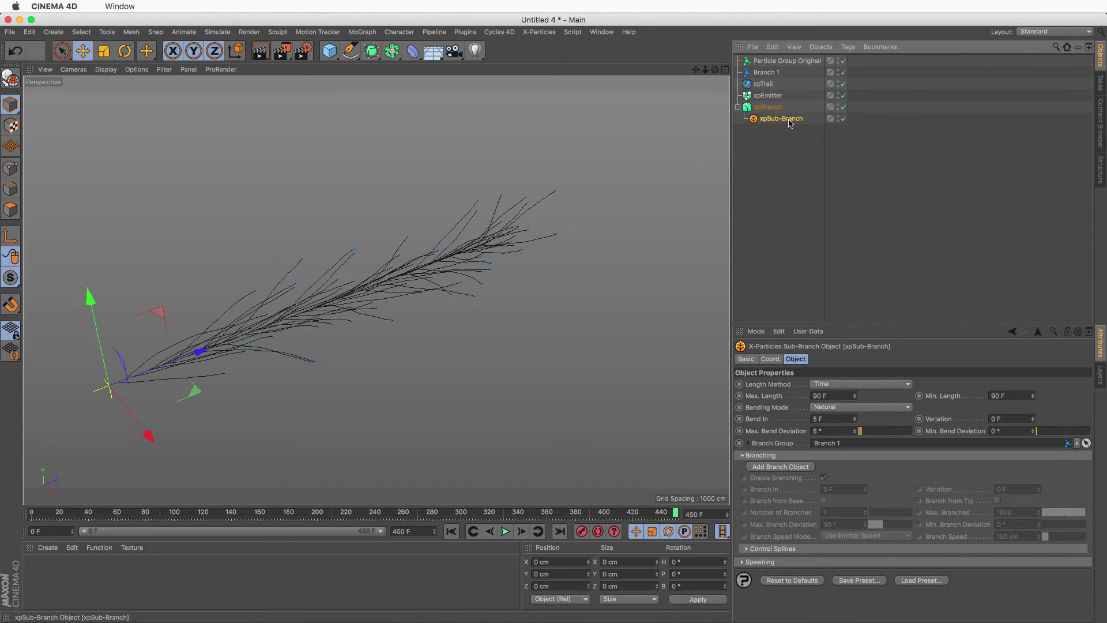
left_click(777, 456)
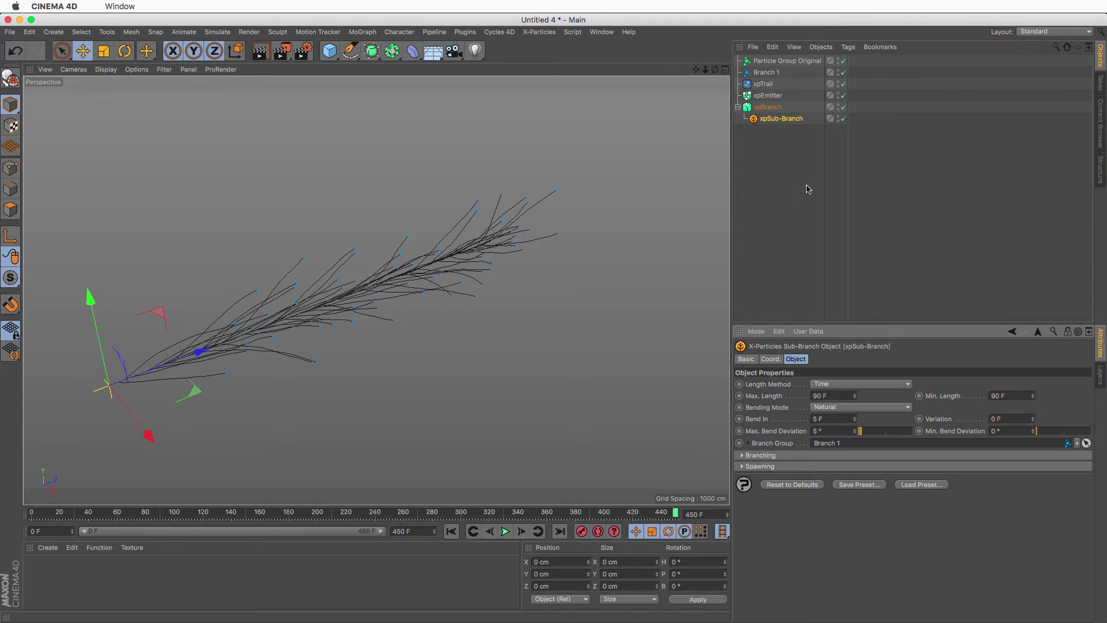
left_click(773, 110)
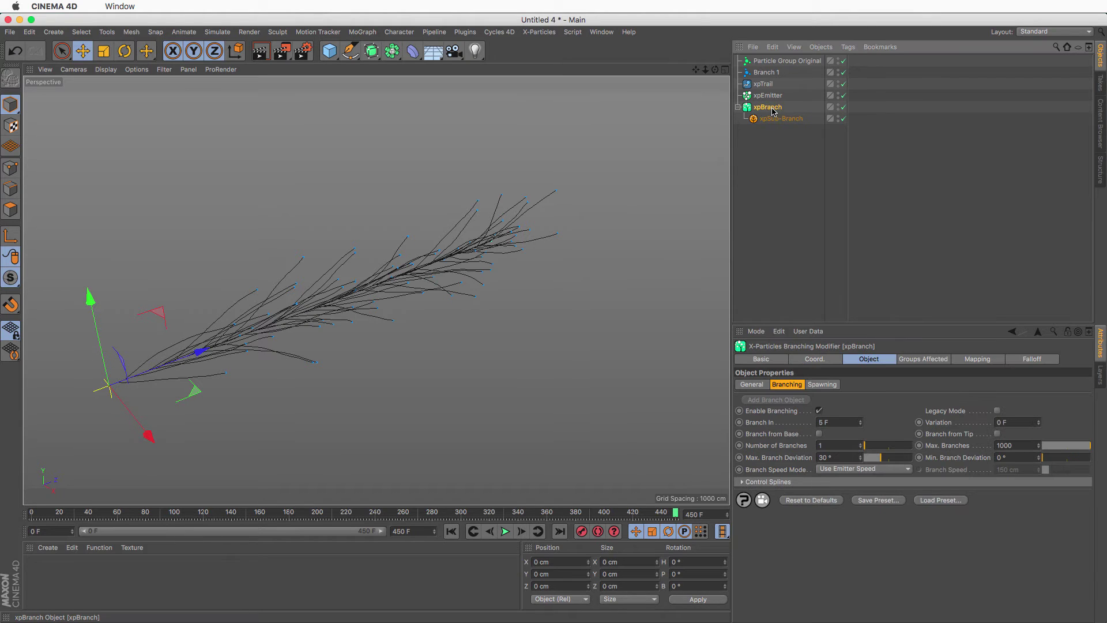
left_click(792, 386)
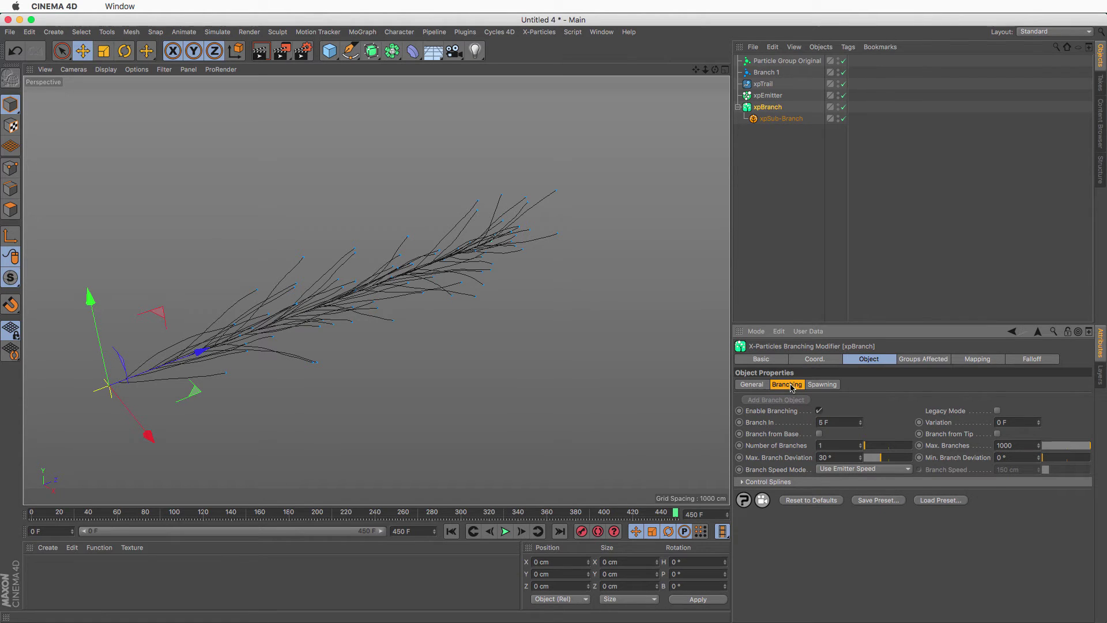
left_click(776, 120)
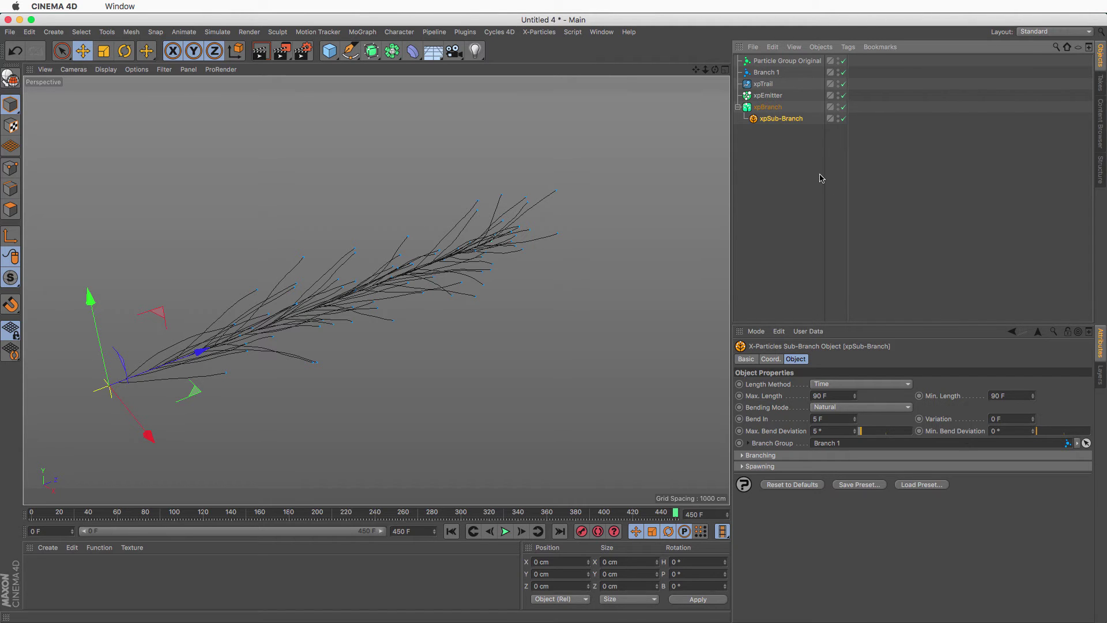
left_click(775, 110)
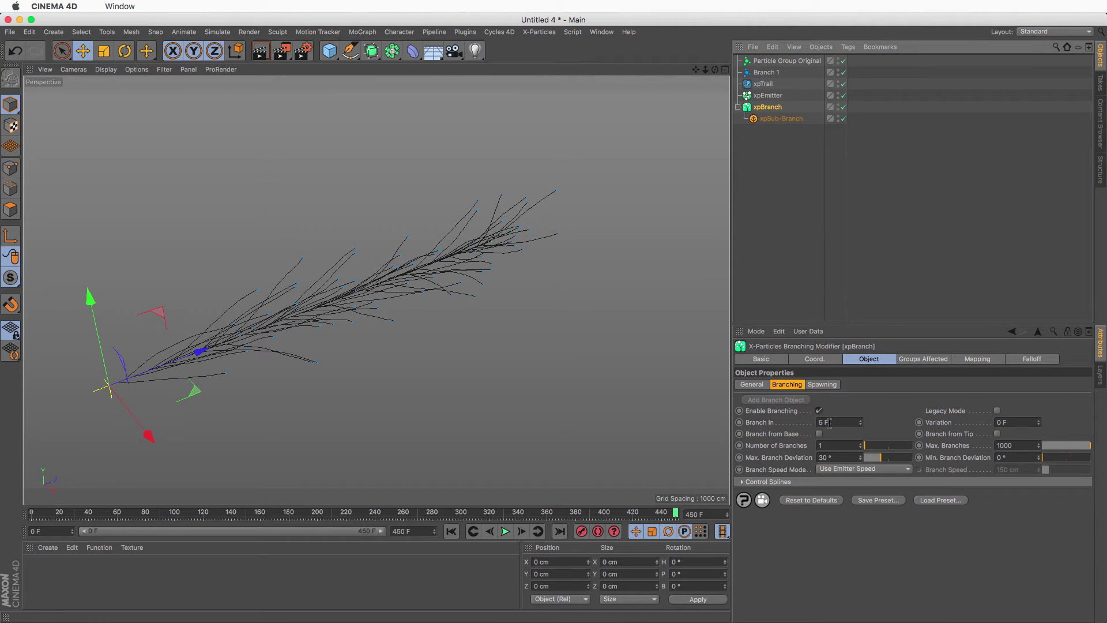
Rewind to the start, frame the emitter, and step forward five frames
left_click(451, 531)
middle_click_drag(111, 390, 375, 289, "alt")
scroll(390, 343, "up", 5)
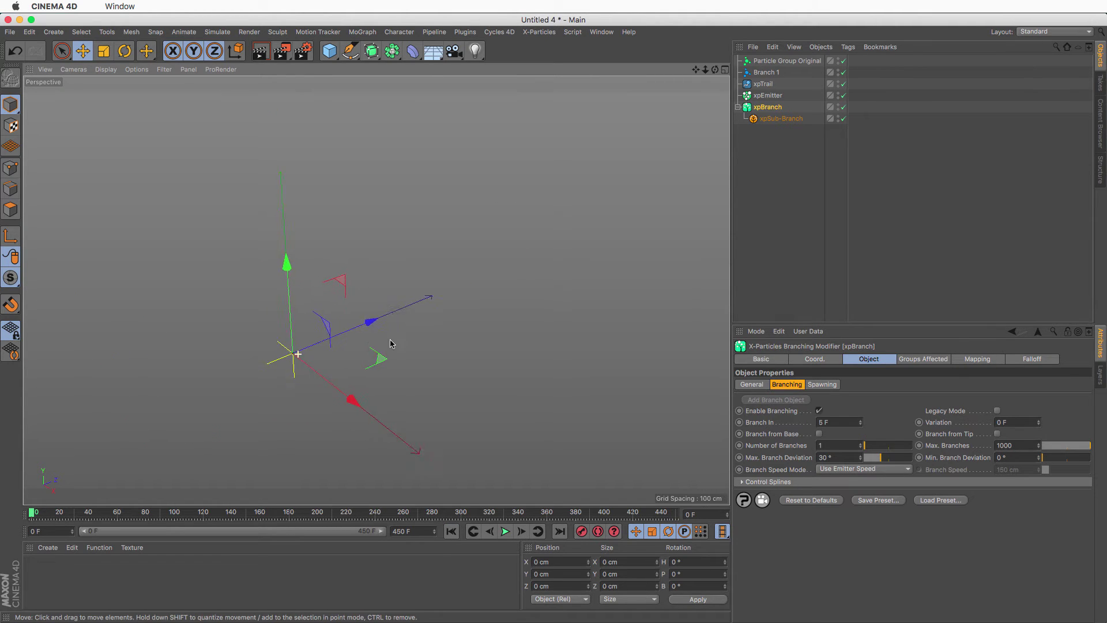
left_click(520, 531)
left_click(520, 531)
left_click(521, 531)
left_click(521, 531)
left_click(521, 531)
left_click(520, 531)
left_click(520, 531)
Zoom in, step on to frame 18, and orbit around the two new blue-tipped branches
scroll(323, 332, "up", 10)
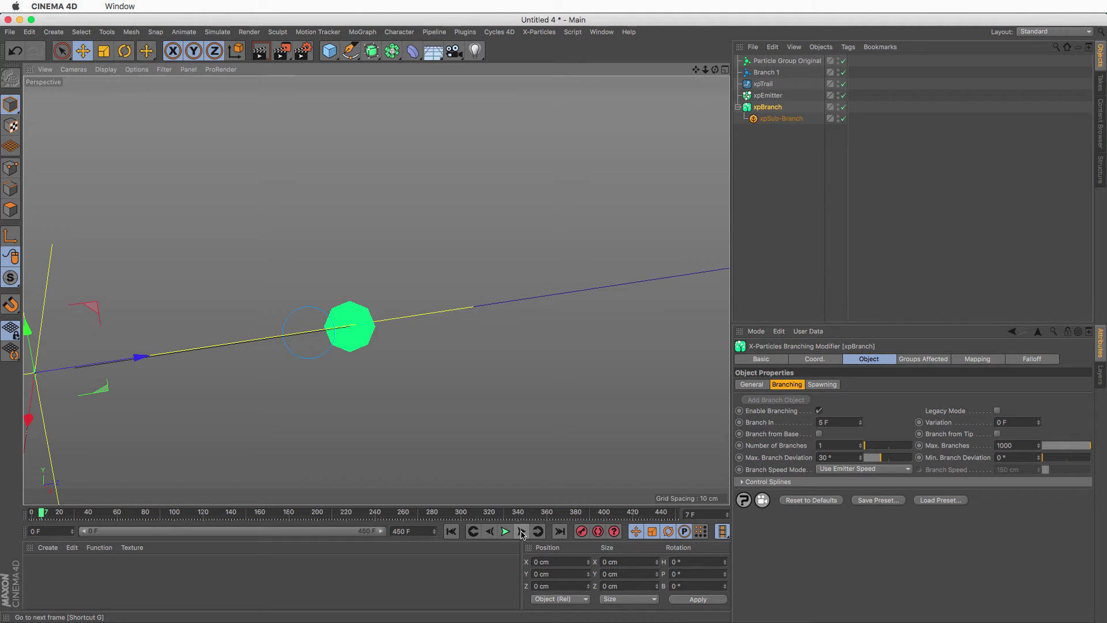
left_click(522, 531)
left_click(522, 531)
left_click(522, 531)
left_click(522, 531)
left_click(522, 531)
left_click(522, 531)
left_click(521, 531)
left_click(522, 531)
left_click(522, 531)
left_click(522, 531)
left_click(522, 532)
left_click_drag(554, 415, 581, 361, "alt")
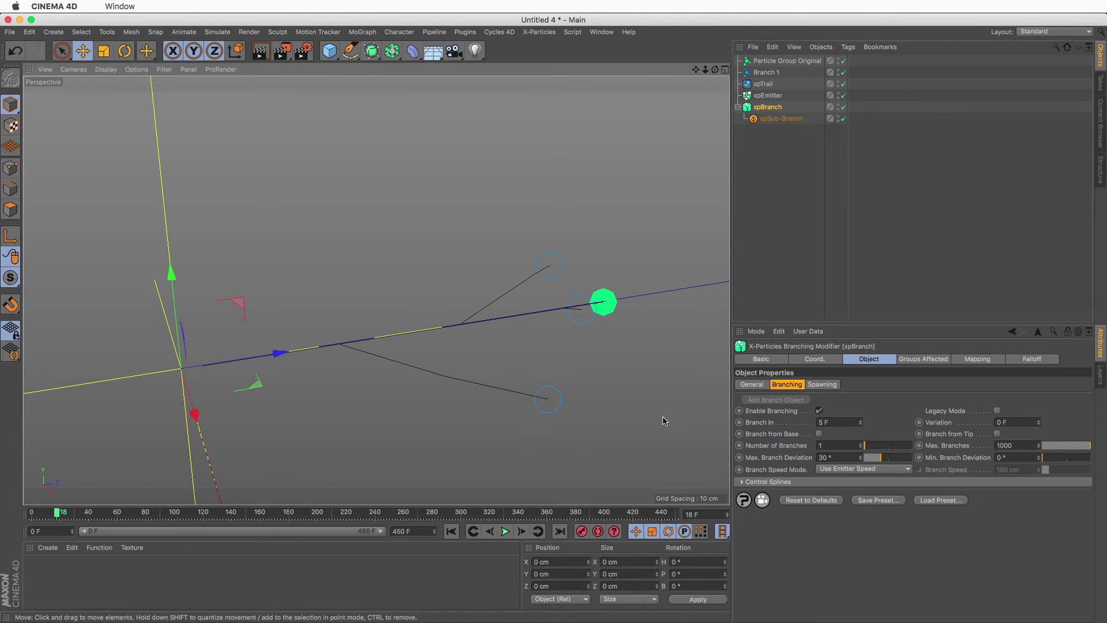
Try 2 branches per split on xpBranch and step through the first frames to check
left_click(834, 445)
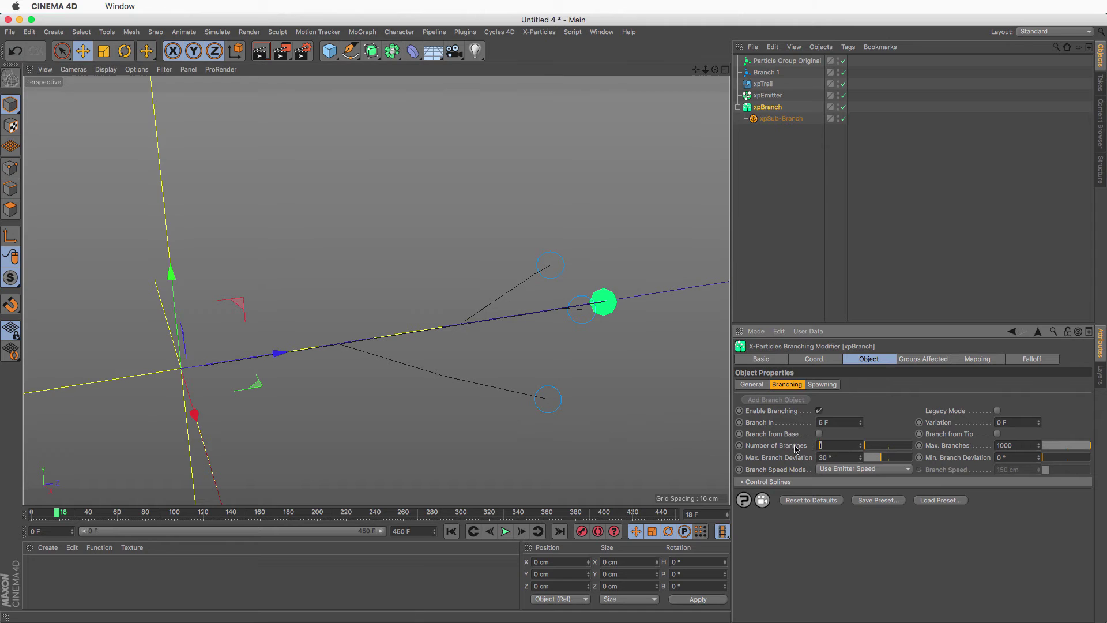
left_click(451, 530)
left_click(521, 530)
left_click(521, 530)
left_click(521, 531)
left_click(521, 530)
left_click(521, 531)
left_click(521, 530)
left_click(521, 531)
left_click(521, 530)
left_click(521, 530)
left_click(522, 531)
left_click(522, 531)
left_click(521, 531)
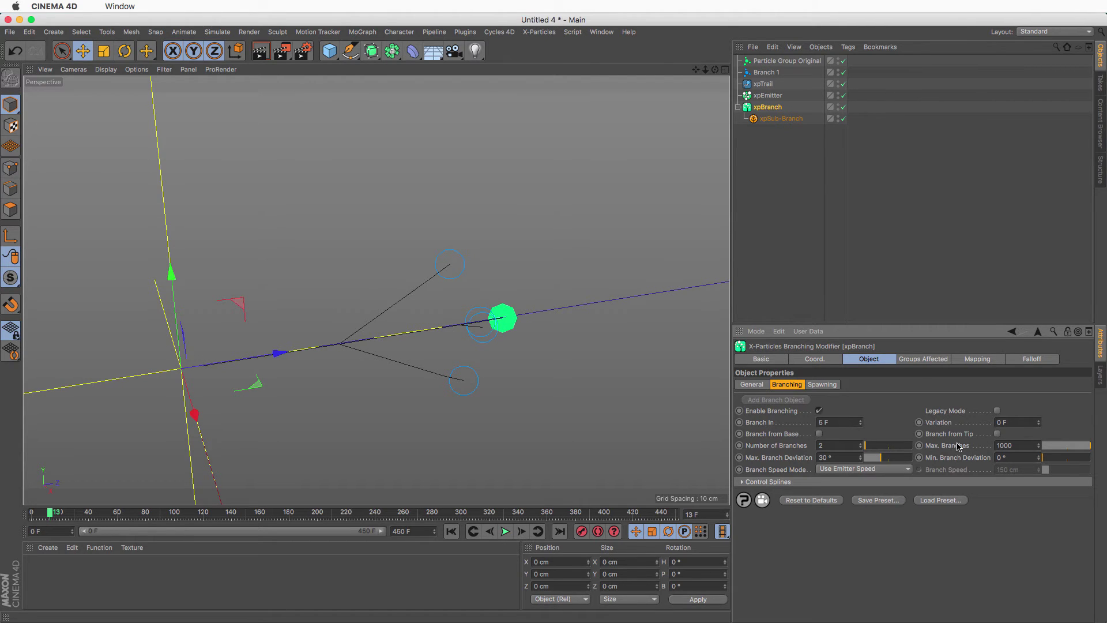
Set xpBranch's Number of Branches to 3 and Max. Branches to 10
double_click(836, 445)
type("3")
key("Return")
left_click(1018, 444)
type("1000")
key("BackSpace")
key("BackSpace")
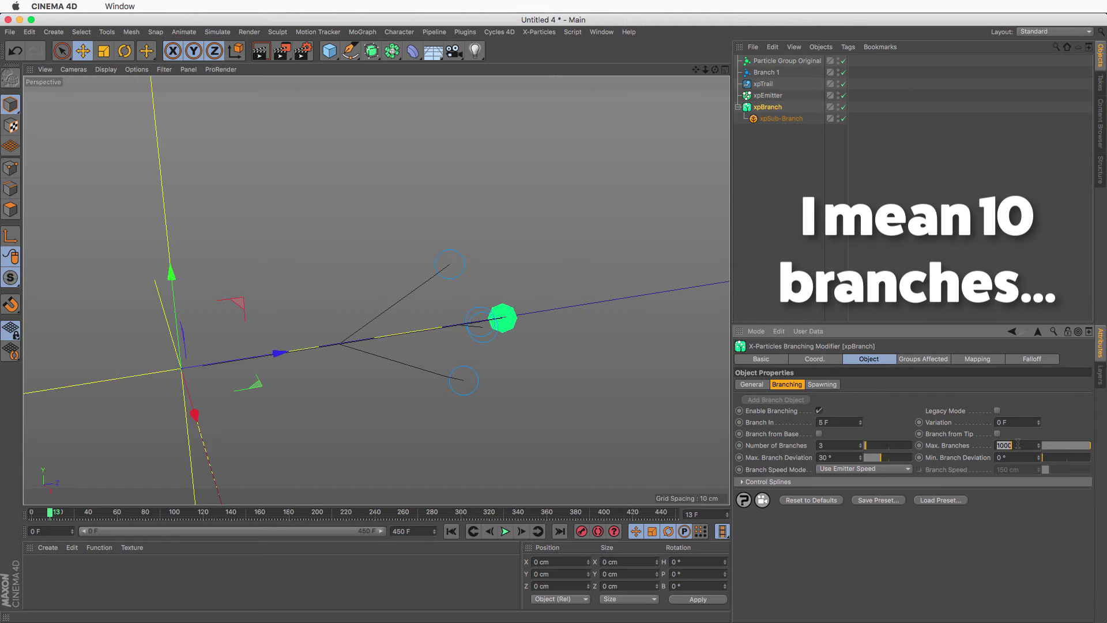
key("Return")
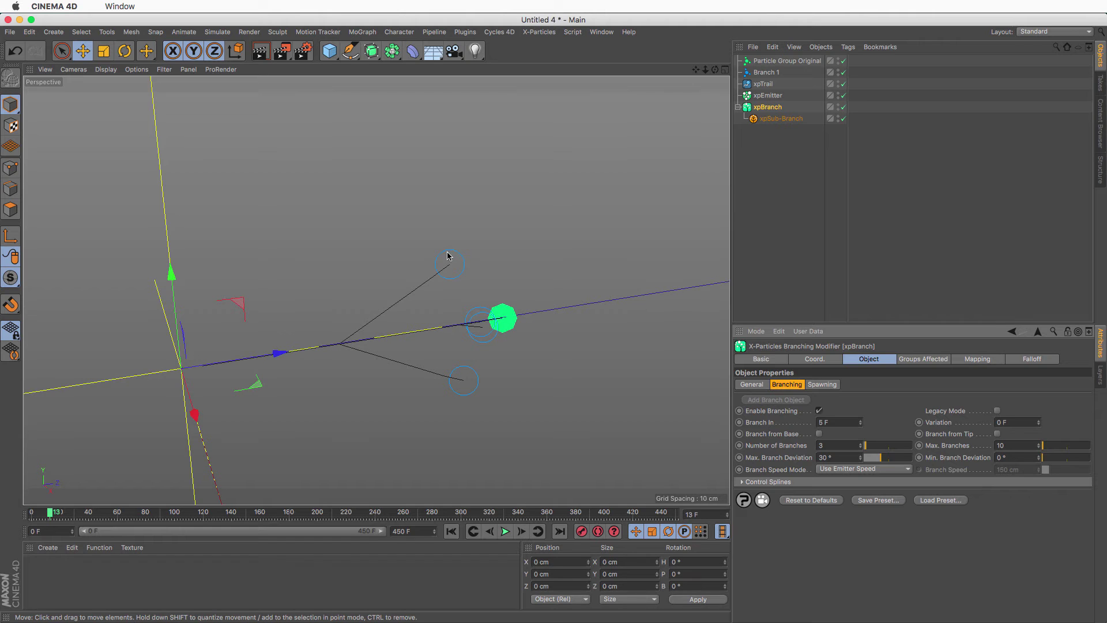
Rewind and replay the simulation, pausing at frame 312 to view the dense blue-tipped branch spray
scroll(521, 301, "down", 3)
middle_click_drag(432, 332, 306, 272, "alt")
left_click(451, 531)
left_click(502, 531)
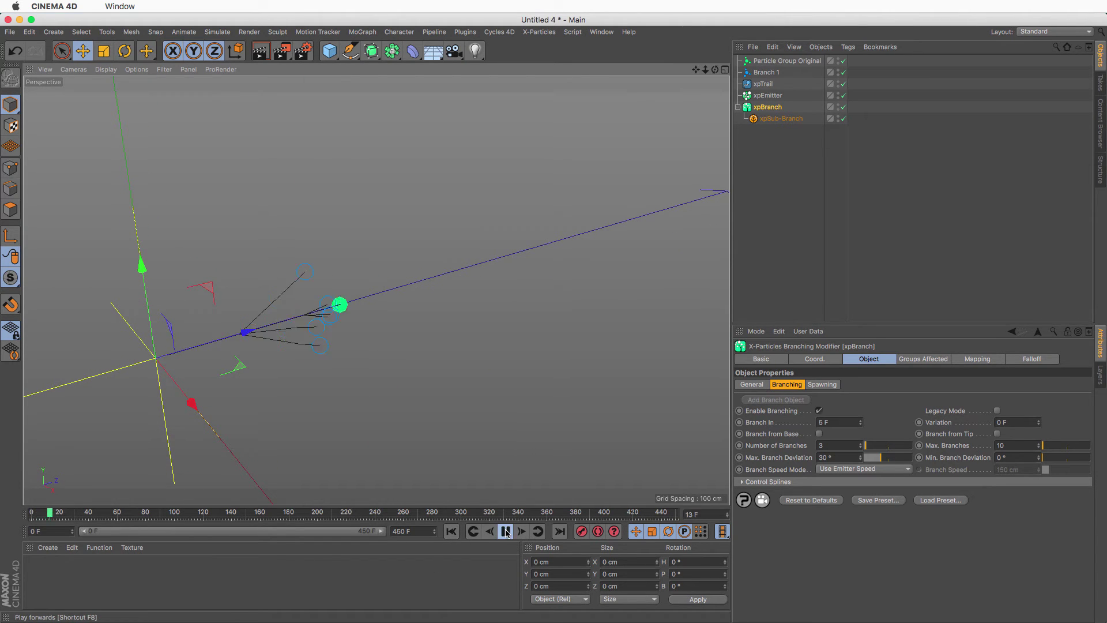
scroll(577, 271, "down", 5)
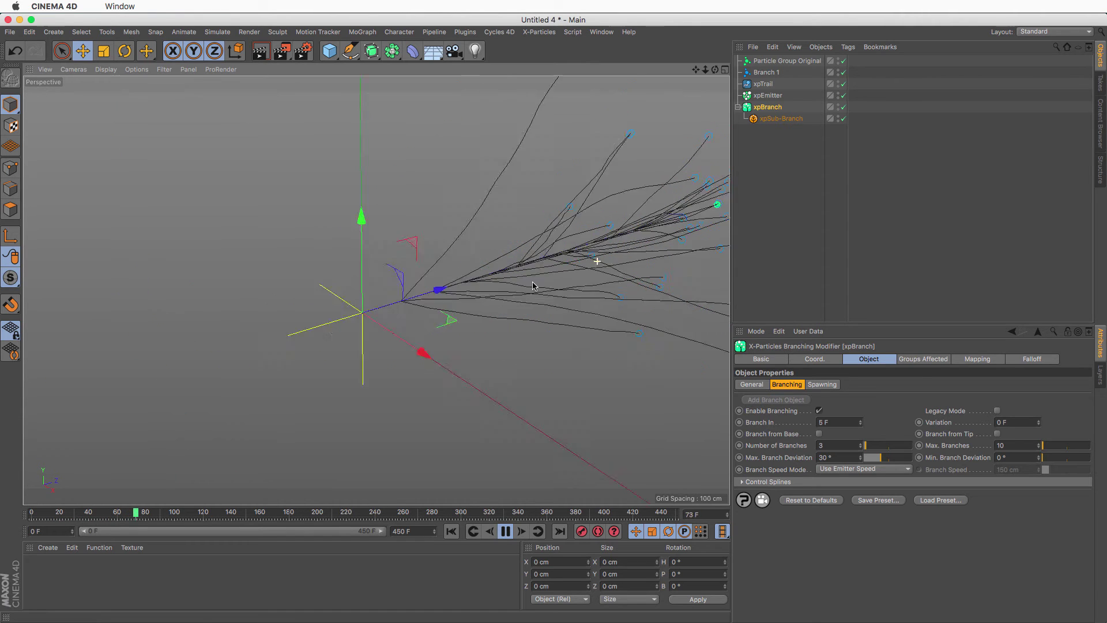
middle_click_drag(635, 259, 431, 331, "alt")
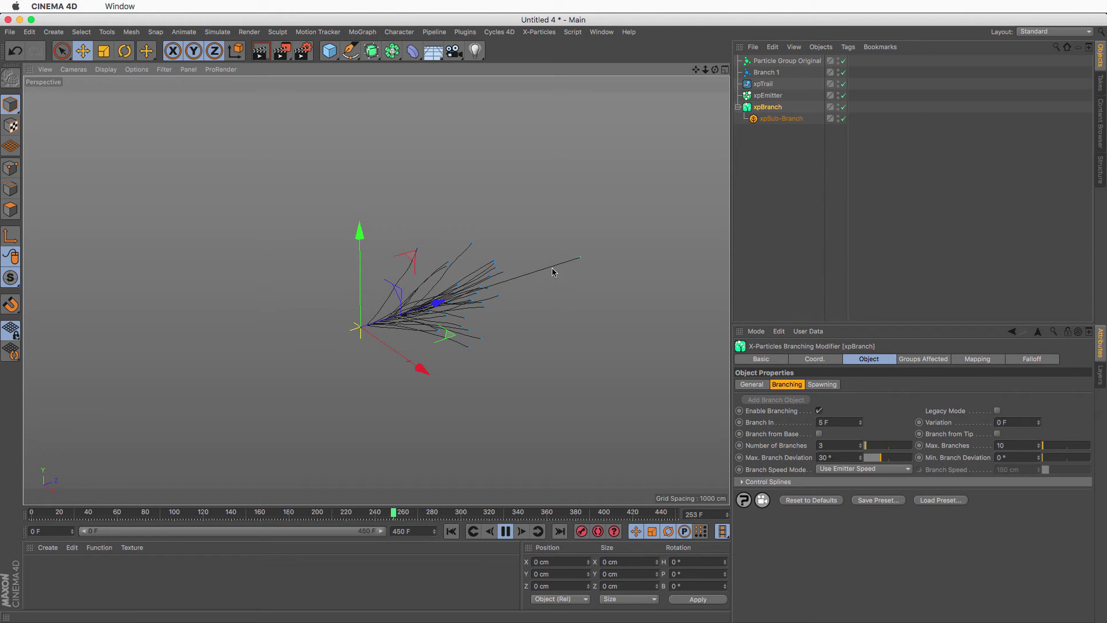
left_click(508, 530)
scroll(519, 279, "up", 3)
middle_click_drag(519, 279, 457, 271)
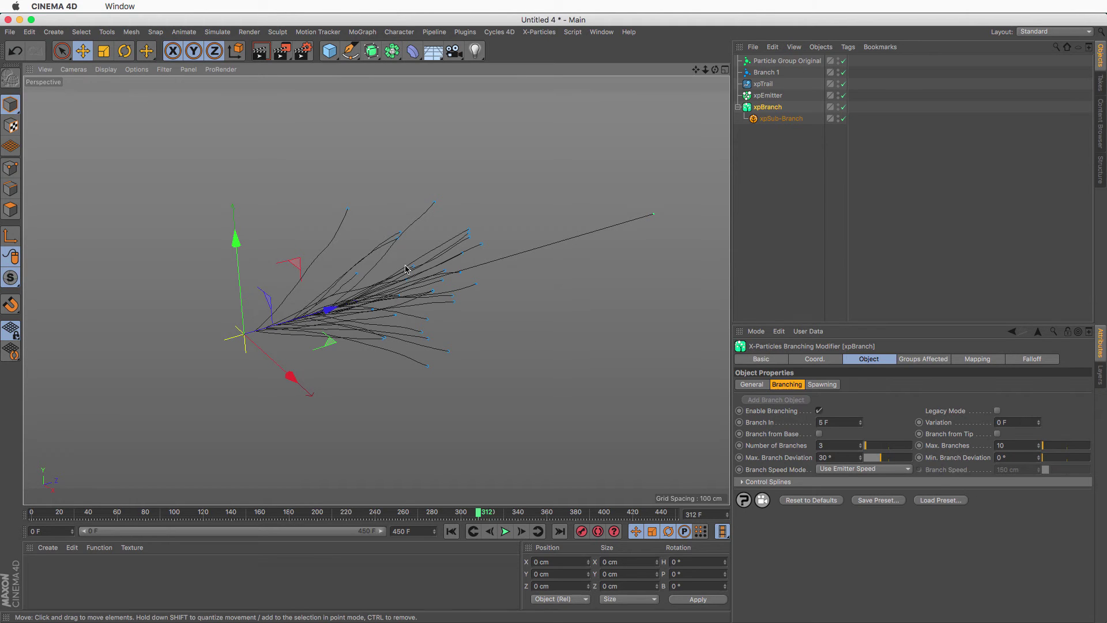
Enable Show HUD in xpEmitter's Display settings so the viewport reports its particle count
left_click(773, 96)
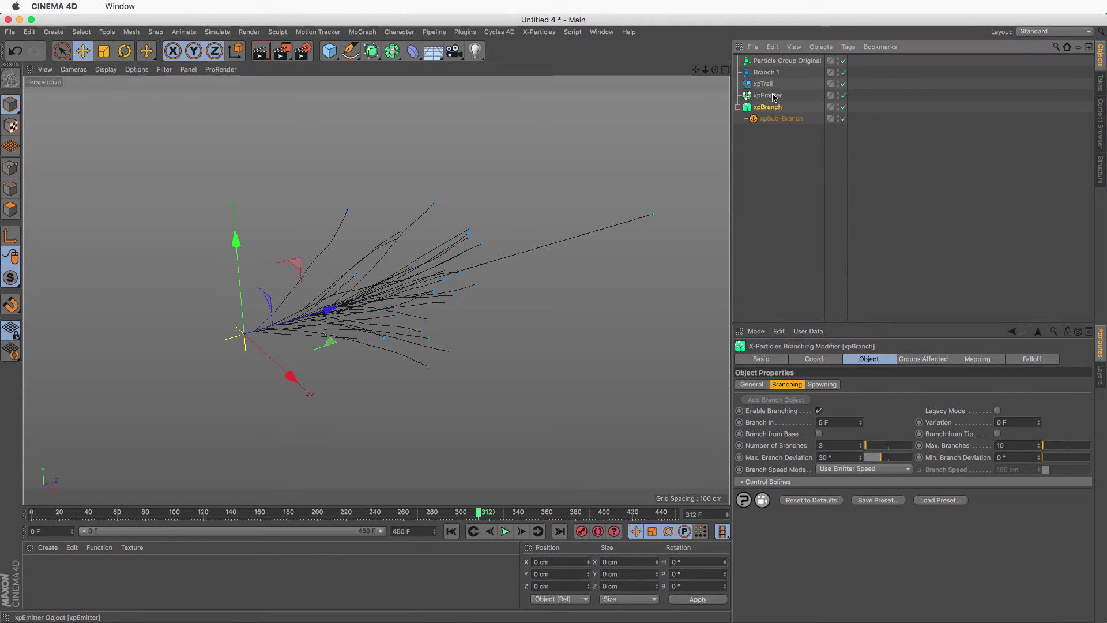
left_click(1046, 360)
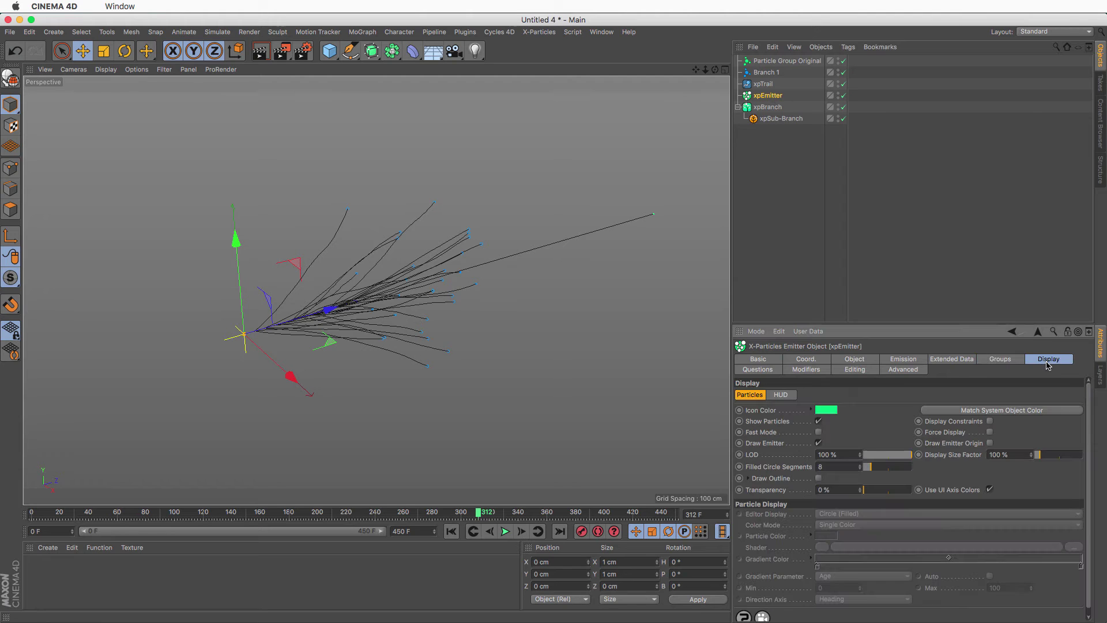
left_click(790, 395)
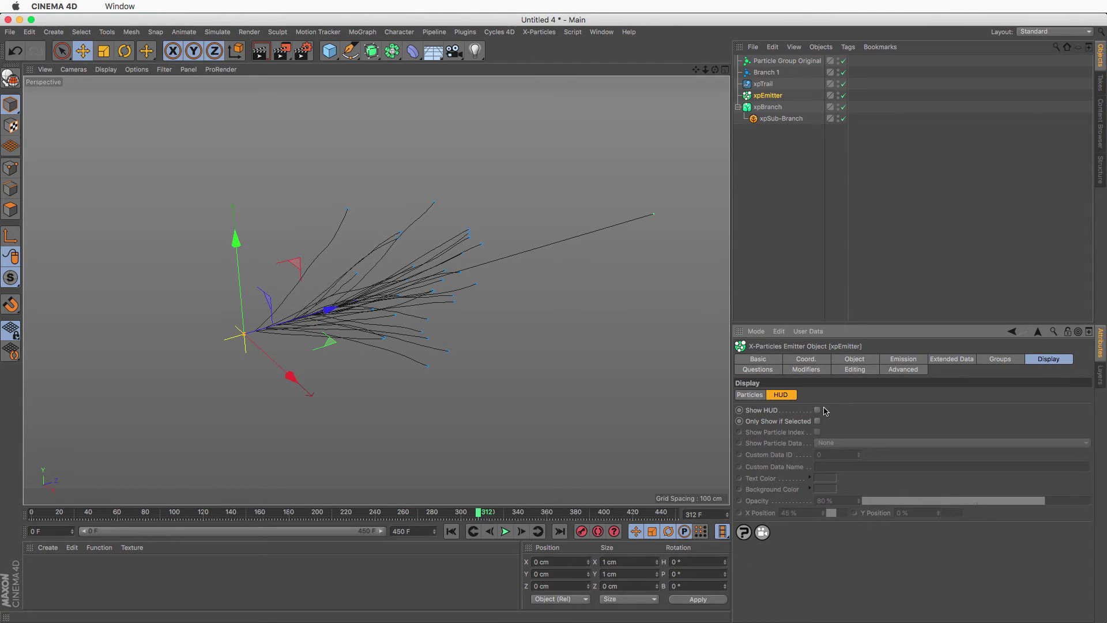
left_click(818, 410)
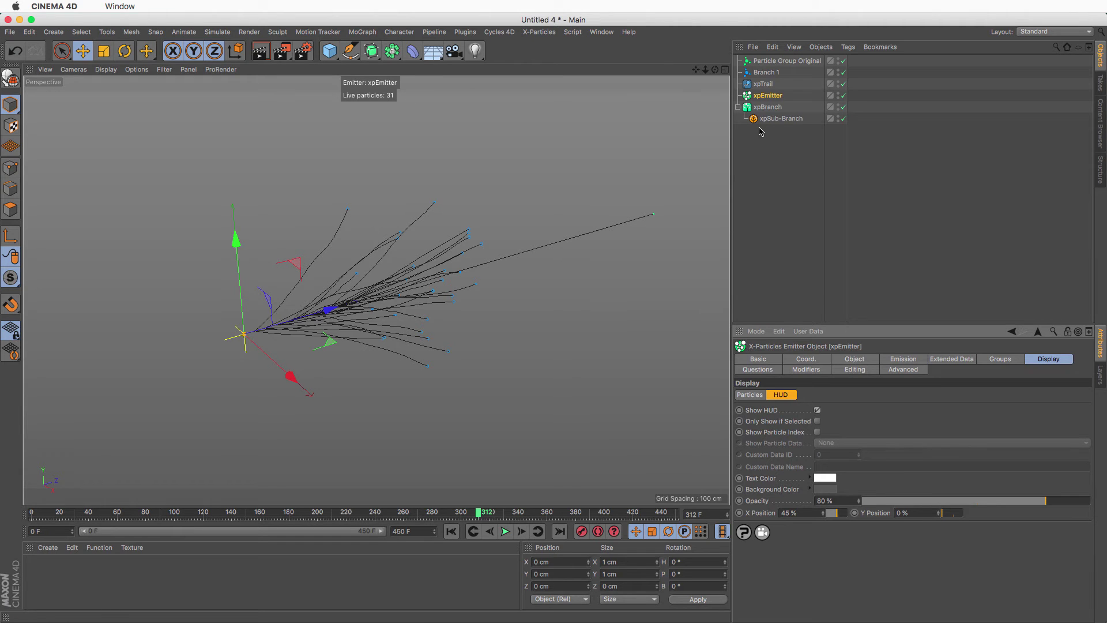
Bring xpBranch's branching settings back into the Attribute Manager
left_click(768, 108)
left_click(777, 119)
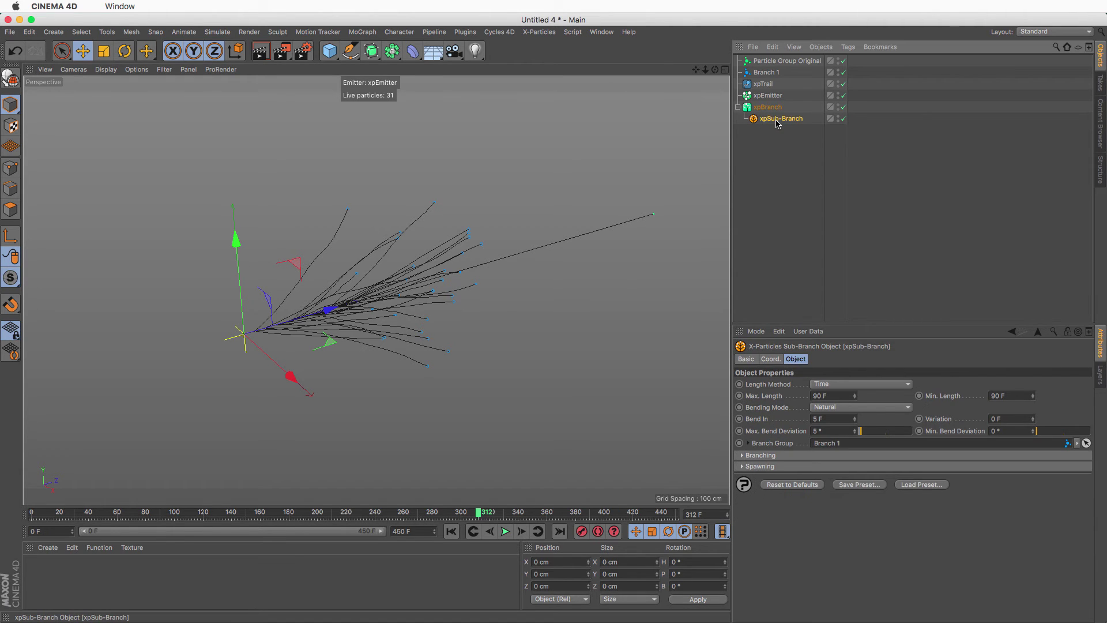
left_click(777, 109)
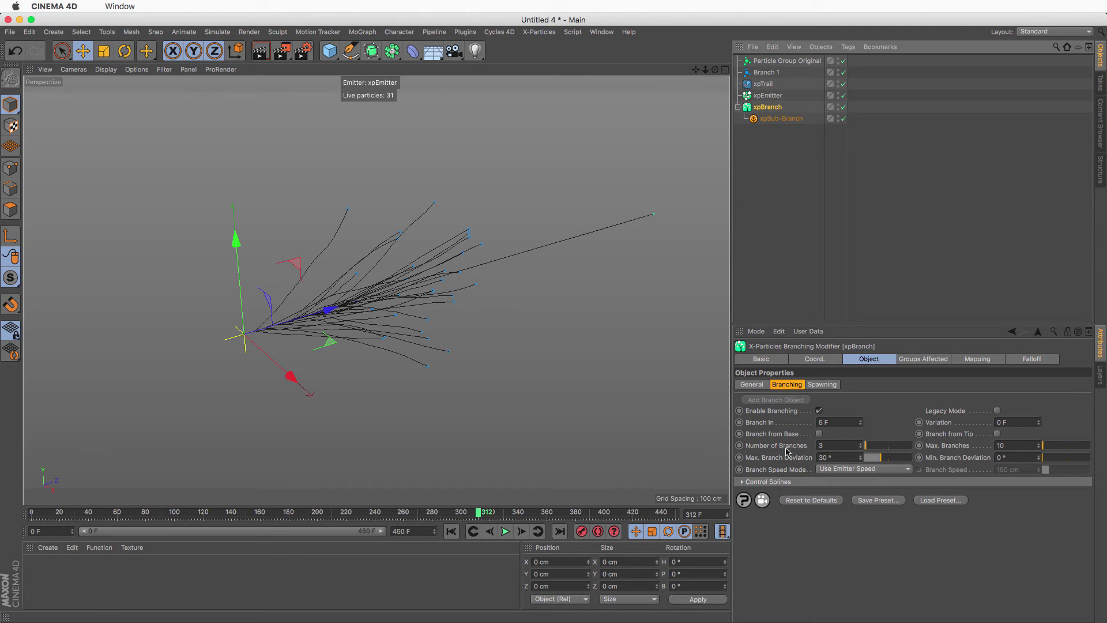
Set xpBranch's Number of Branches to 1 and Max. Branches to 1000
double_click(841, 446)
type("1")
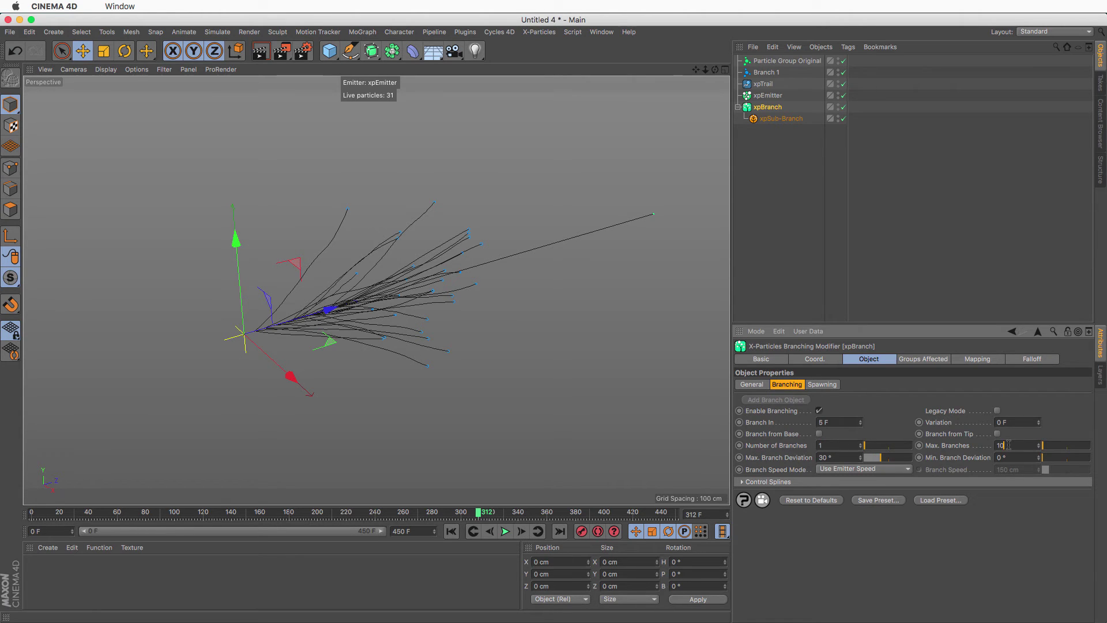
double_click(1008, 445)
type("1000")
key("Return")
Set both Max. and Min. Branch Deviation to 90° and rewind to frame 0
type("90")
key("Return")
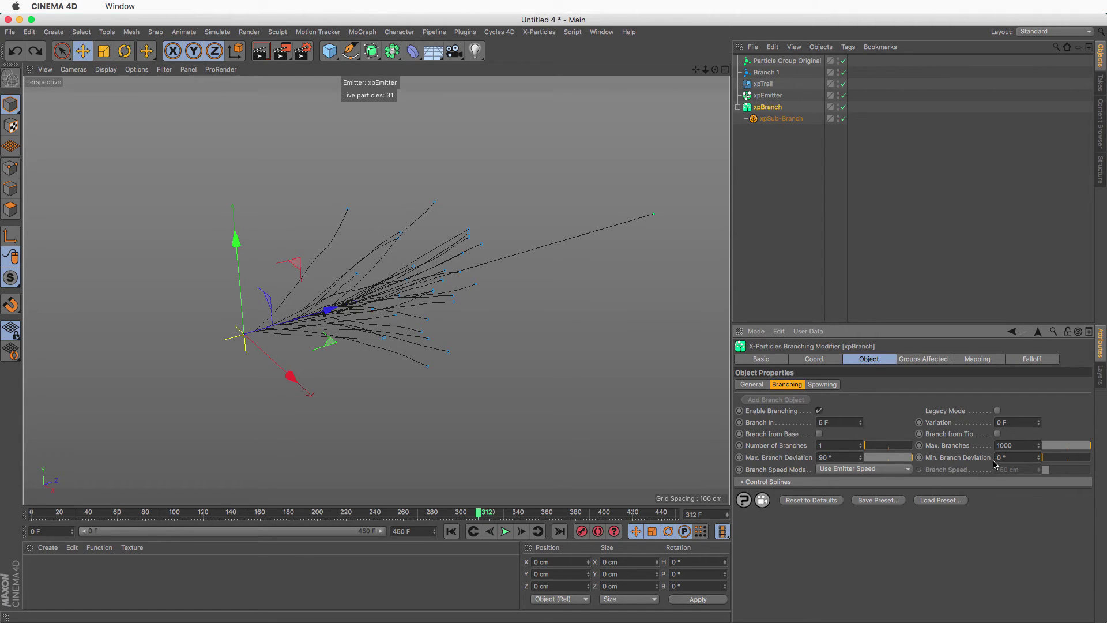
double_click(1020, 459)
type("90")
key("Return")
left_click(451, 531)
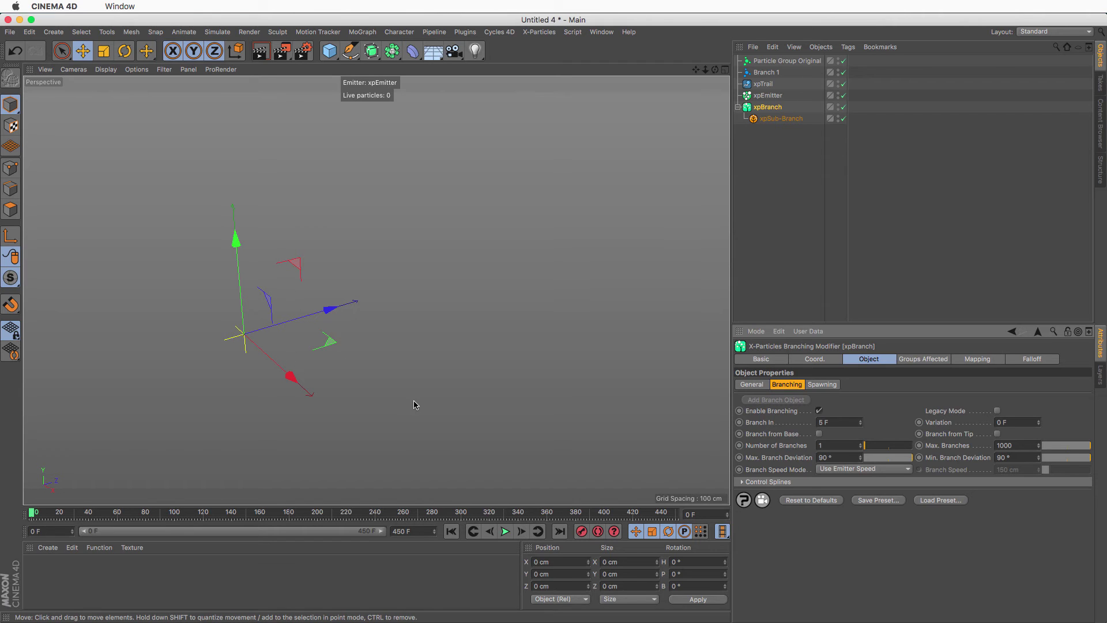
Play to frame 223, inspect the right-angled branches, and select xpSub-Branch
left_click(505, 531)
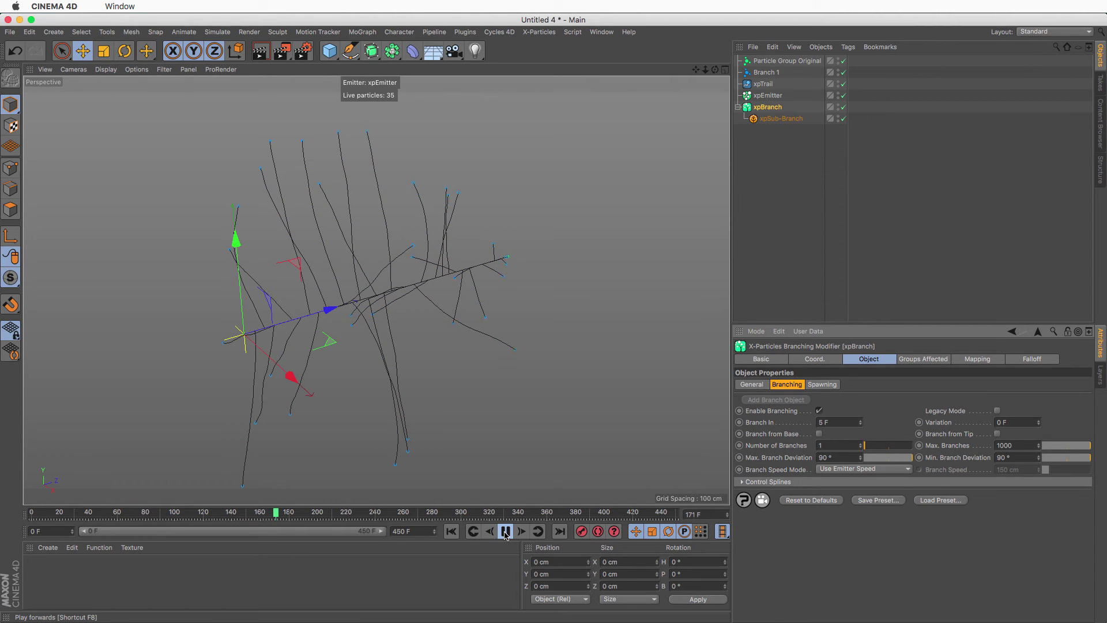
left_click(505, 531)
scroll(275, 333, "up", 5)
left_click_drag(421, 319, 362, 310, "alt")
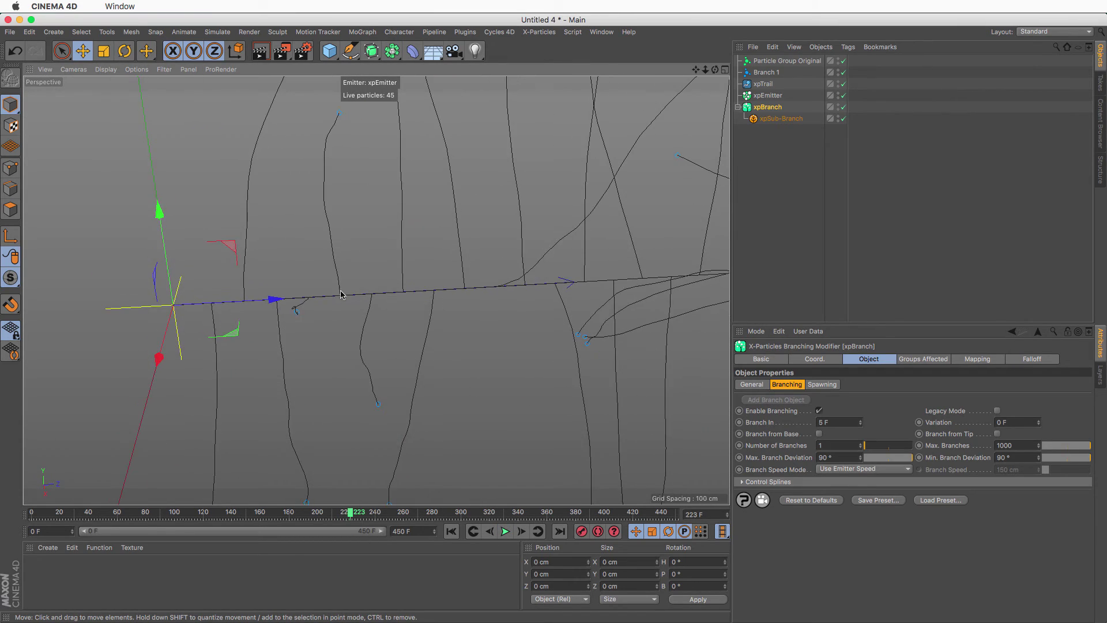
left_click_drag(400, 275, 456, 308, "alt")
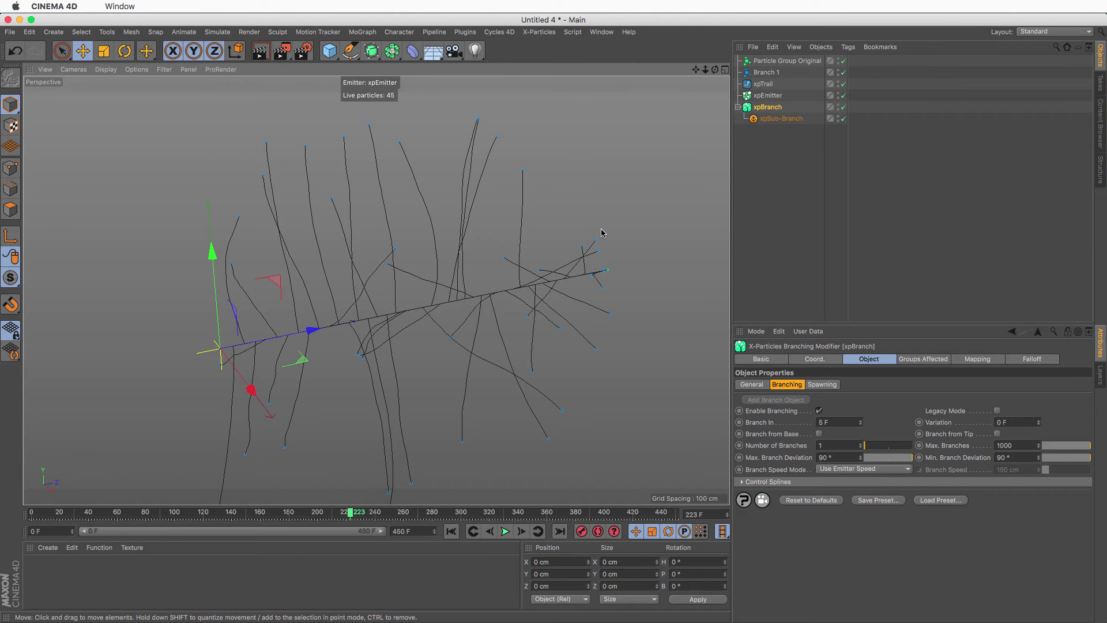
left_click(764, 120)
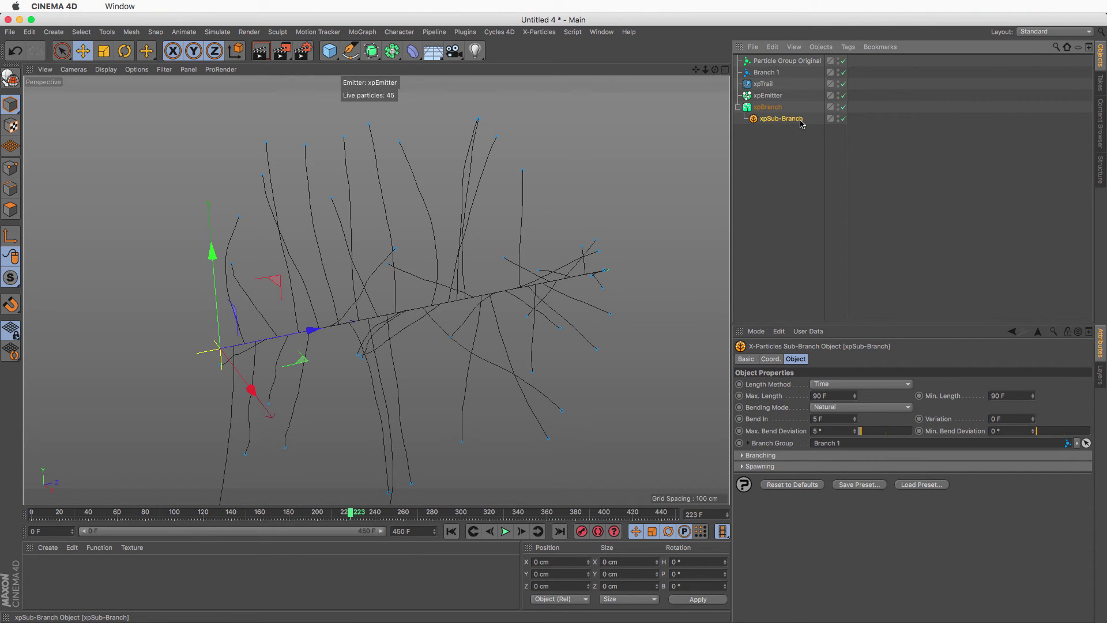
Set xpSub-Branch's Max. Length to 20 F and Max. Bend Deviation to 0°
left_click(838, 396)
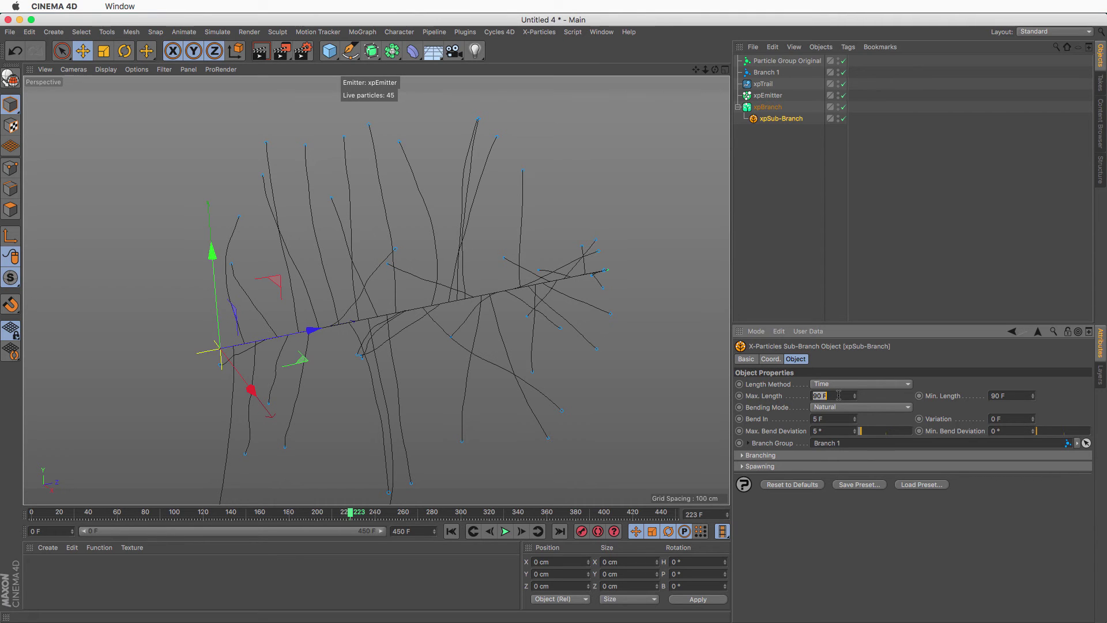
type("20")
left_click(833, 431)
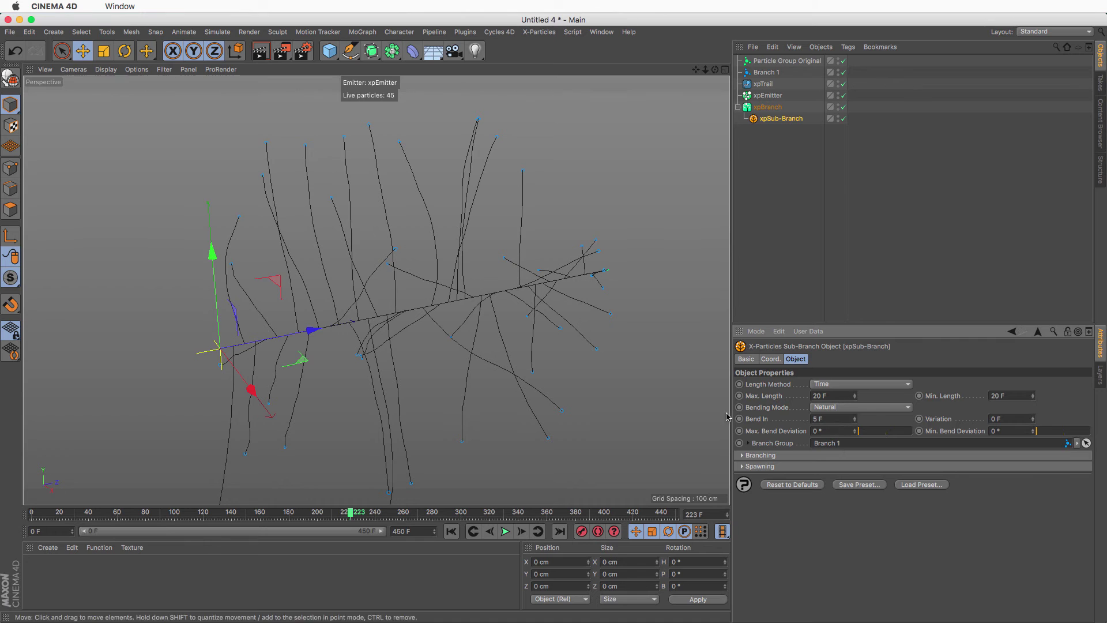
Replay from frame 0 to frame 218 to check the short straight spurs
left_click(451, 531)
left_click(505, 531)
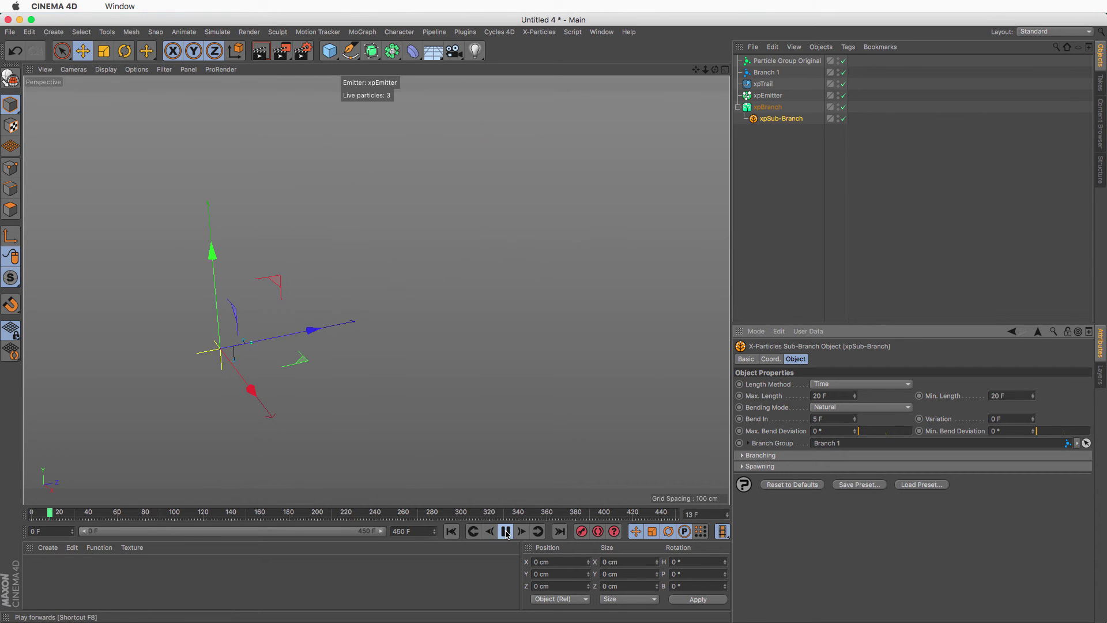
left_click_drag(376, 292, 311, 326, "alt")
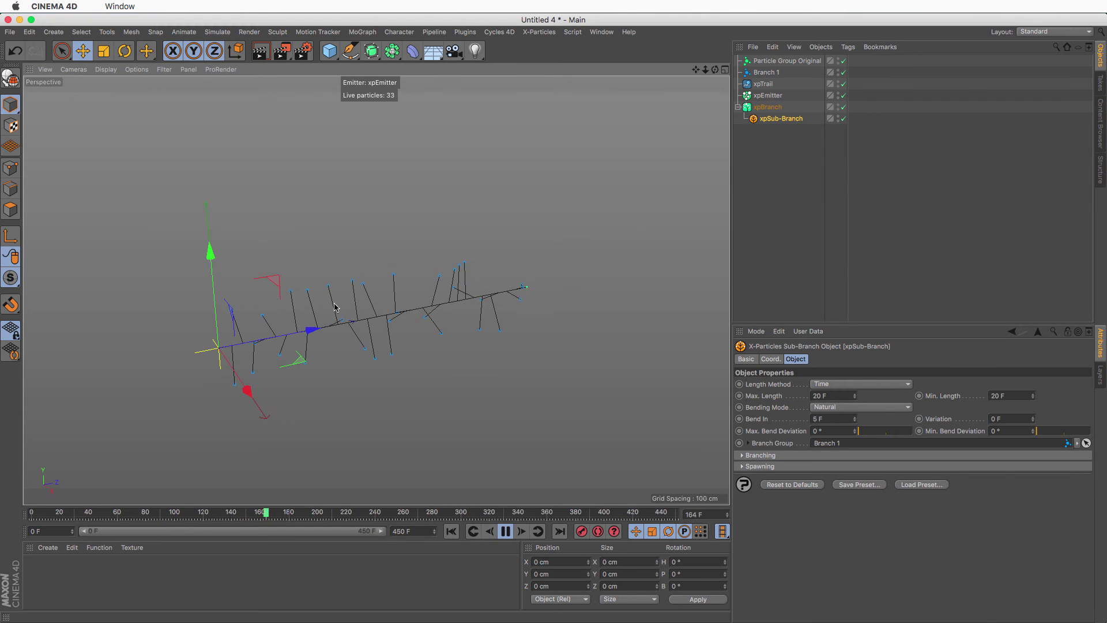
left_click(505, 531)
left_click_drag(521, 285, 500, 297, "alt")
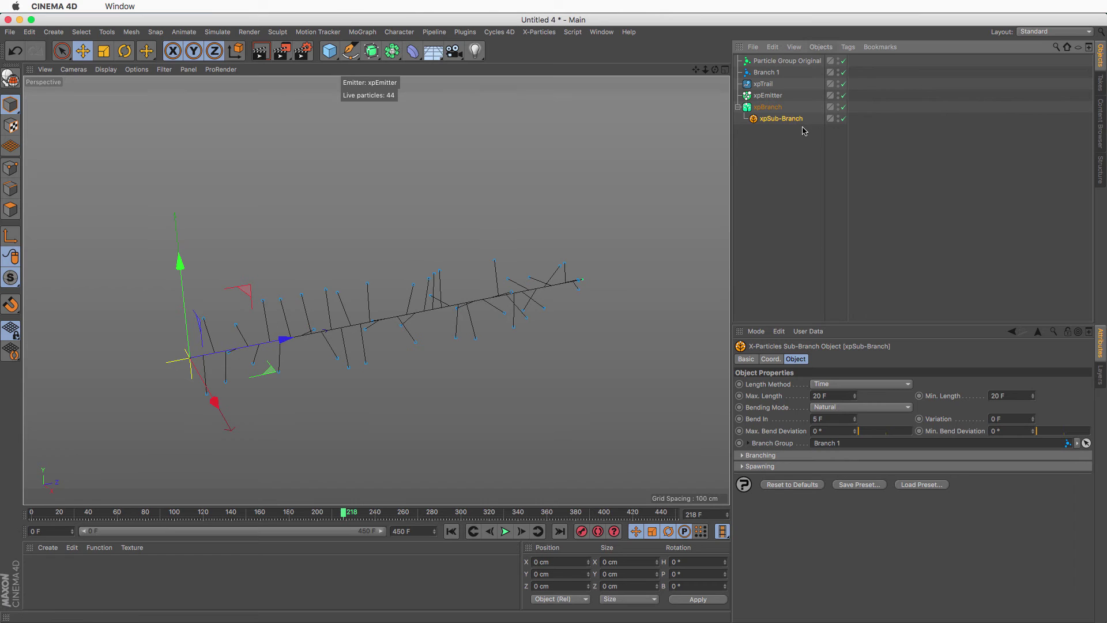
left_click(773, 109)
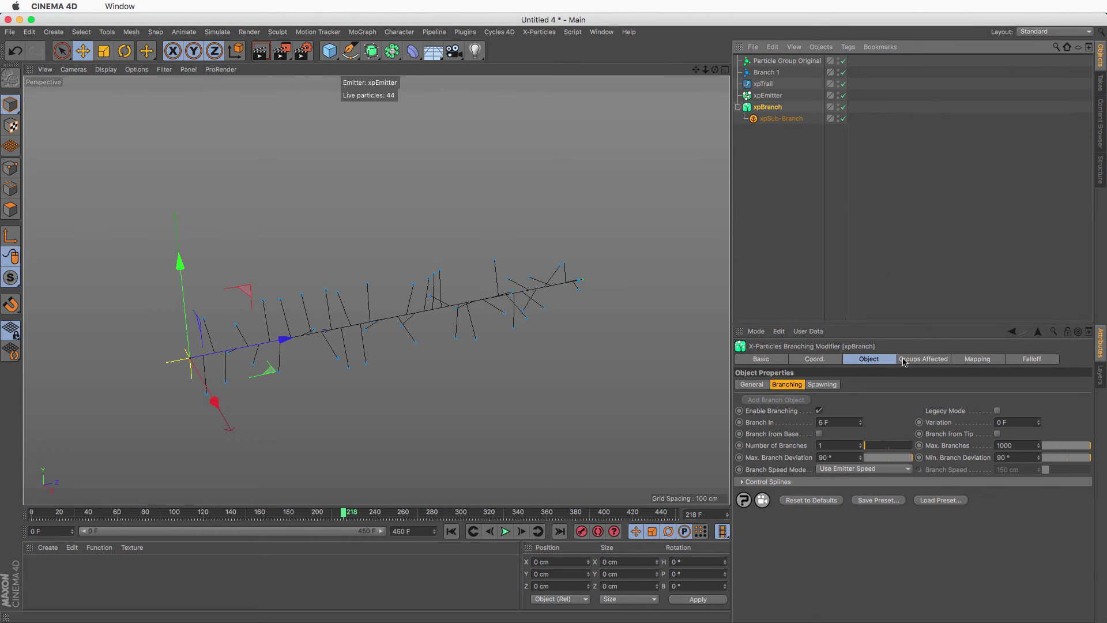
Add a child branch object under xpSub-Branch from its Branching parameters
left_click(792, 119)
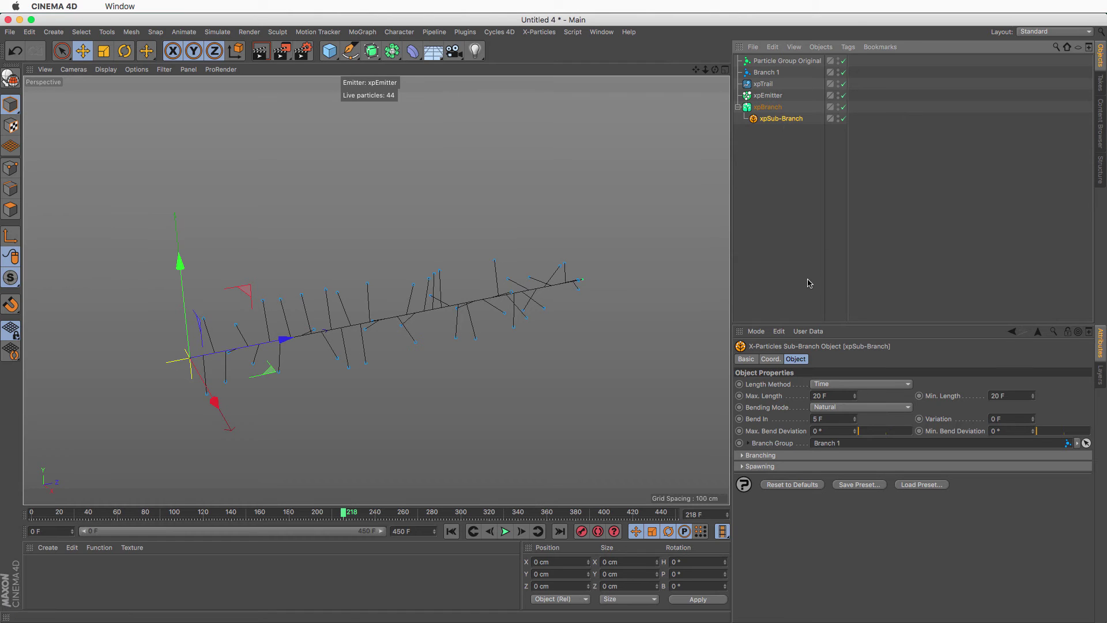
left_click(742, 455)
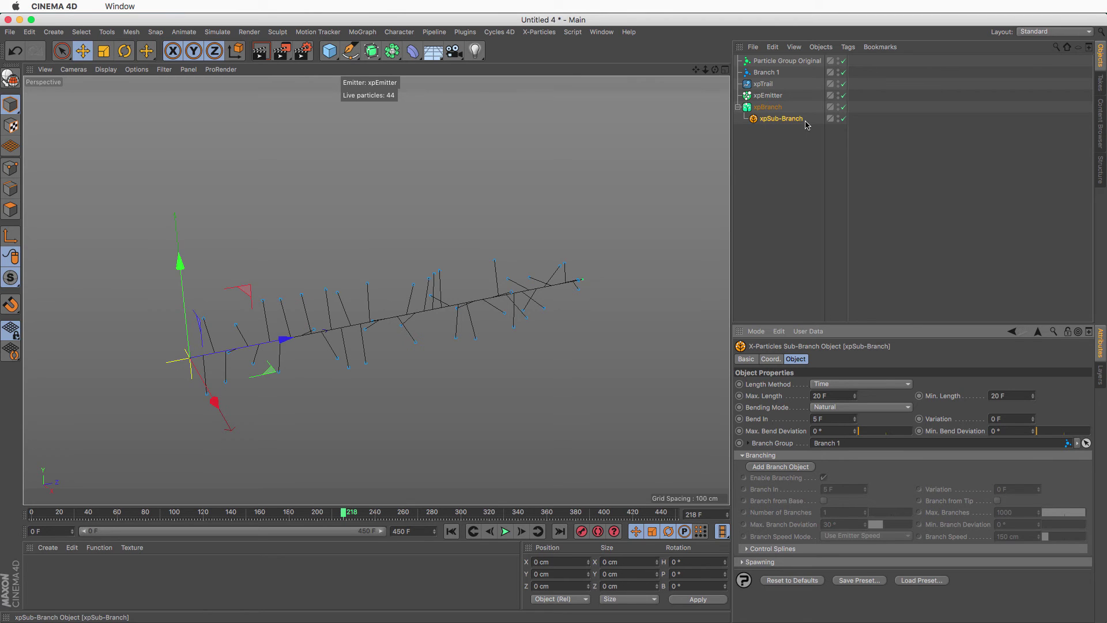
left_click(779, 468)
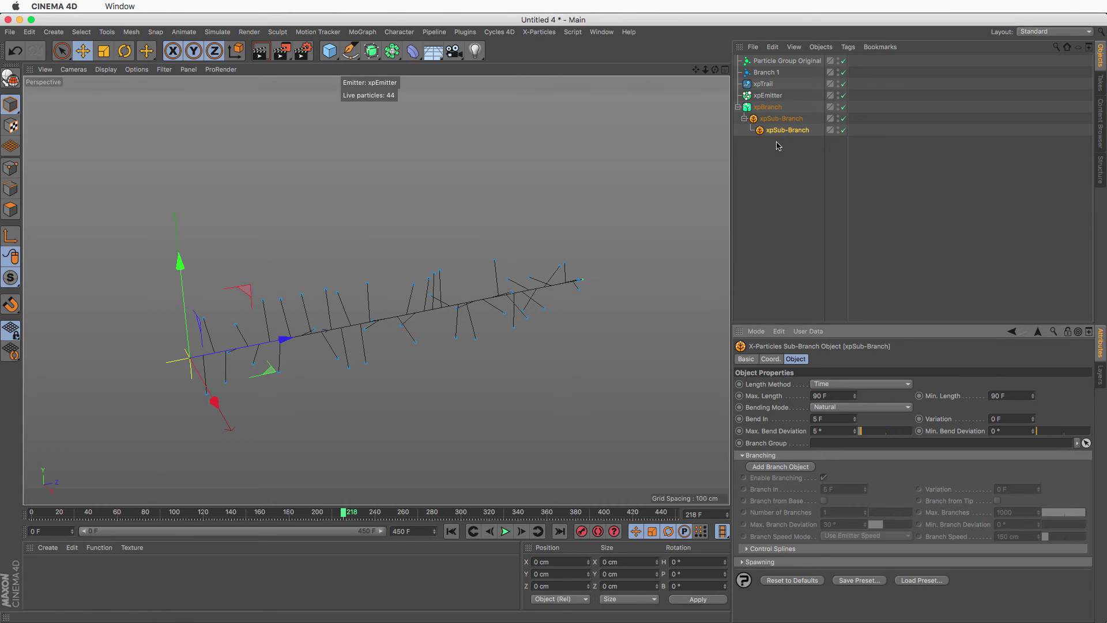
Set the parent xpSub-Branch's Branch In to 1 F and Max. Branch Deviation to 0°
left_click(780, 119)
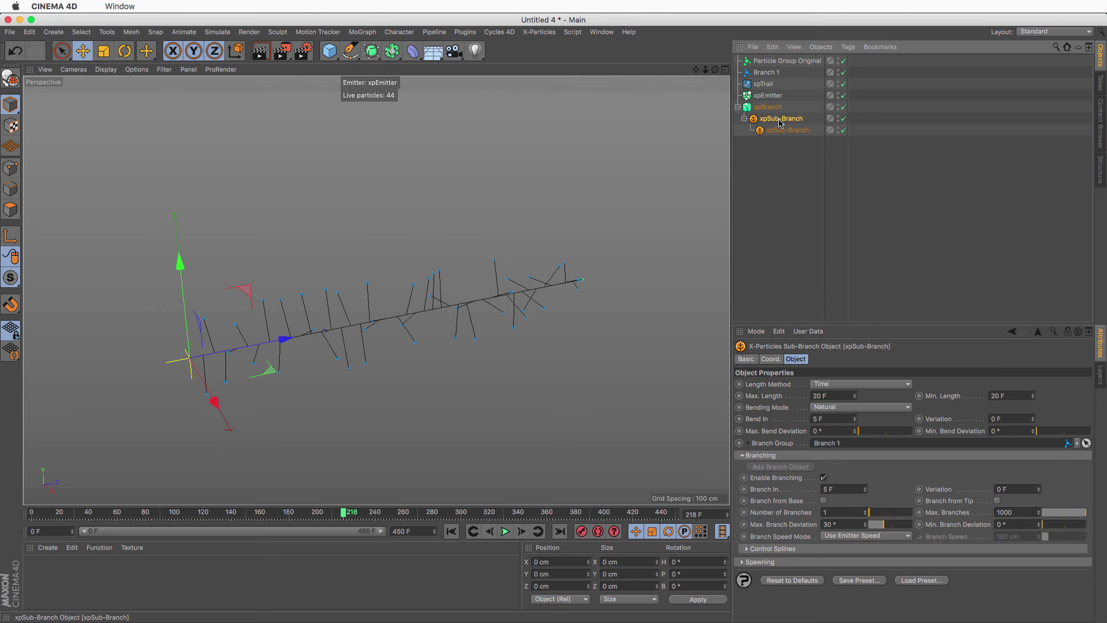
left_click(843, 489)
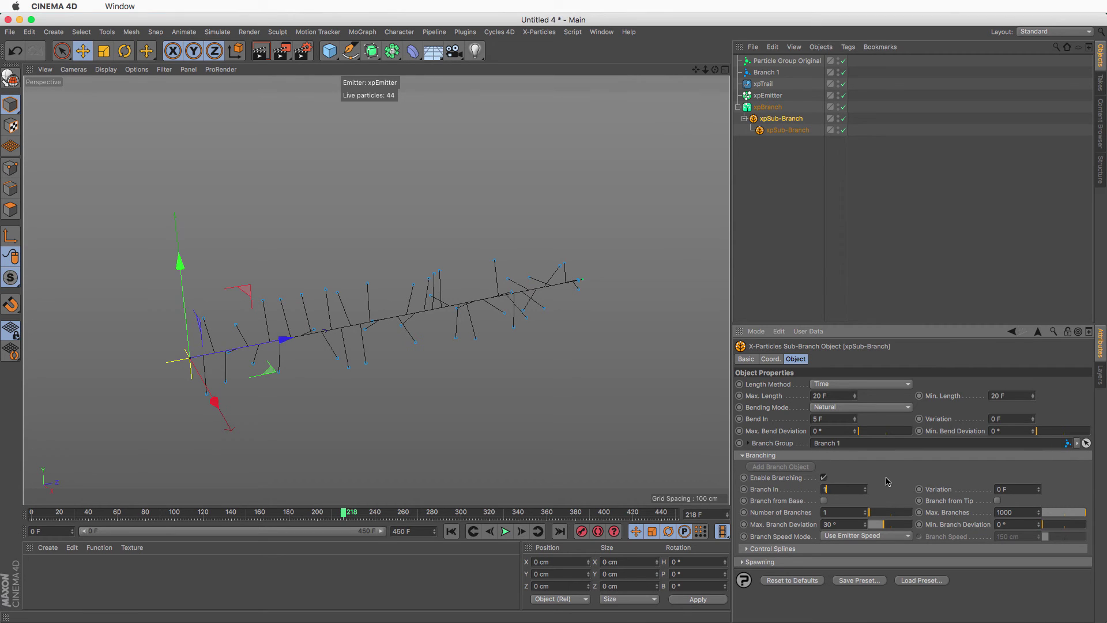
left_click(846, 524)
type("0")
key("Return")
Give the new child sub-branch a Max. Length of 5 F and 0° bend deviation
left_click(795, 131)
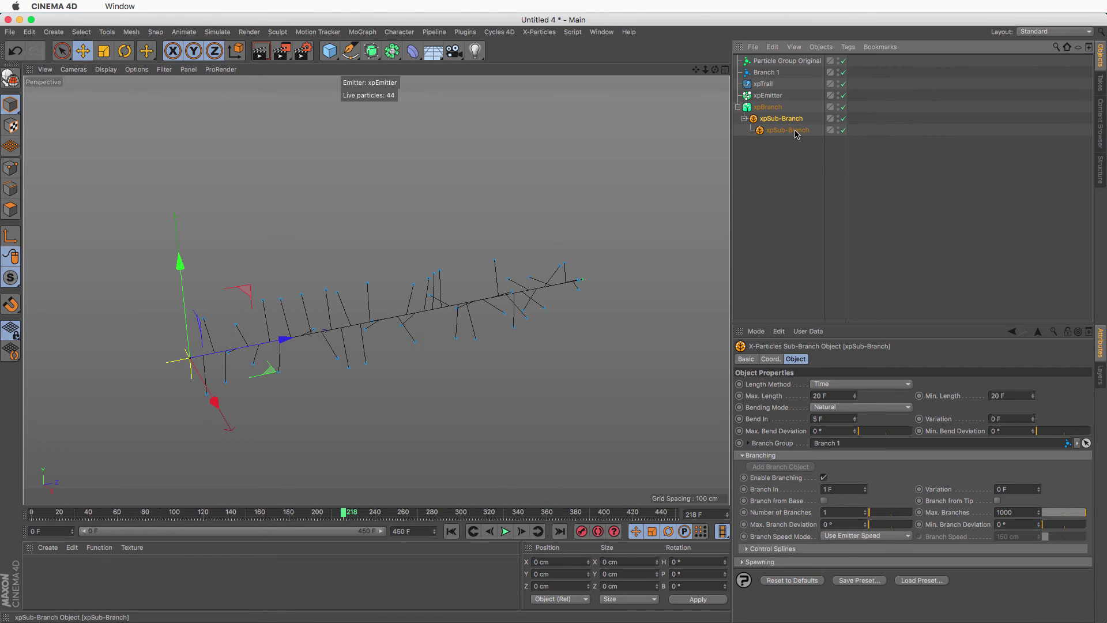
left_click(843, 395)
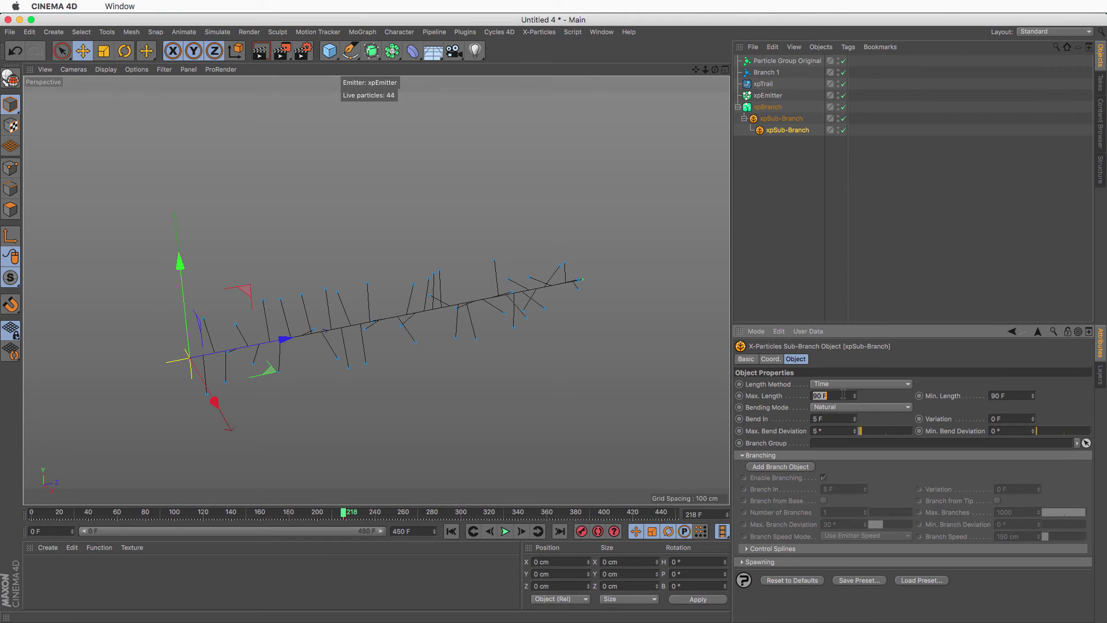
type("5")
left_click(836, 430)
Replay from the start and pause at frame 77 to view the branches
left_click(451, 531)
left_click(505, 531)
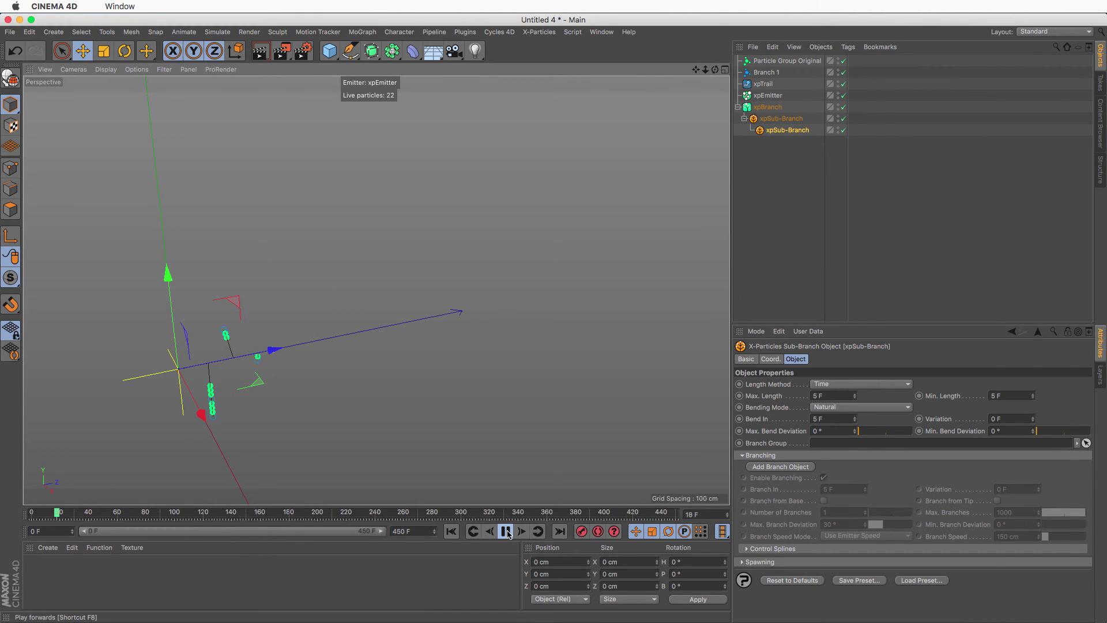
left_click_drag(348, 378, 476, 269, "alt")
key("F8")
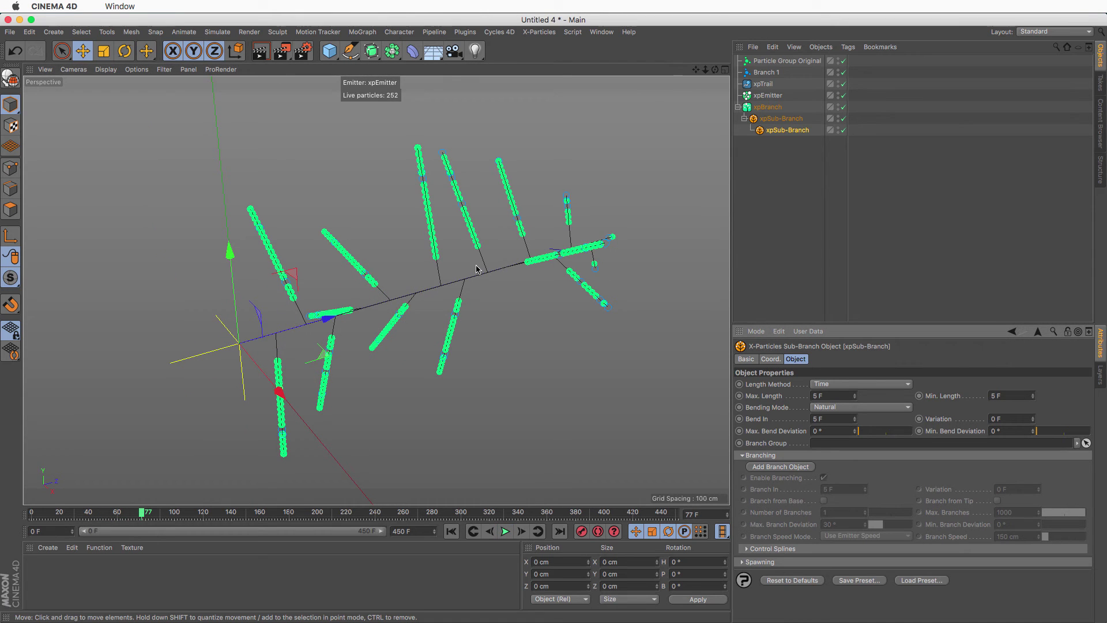
Set the parent xpSub-Branch's Max. and Min. Branch Deviation to 90°, then replay to frame 147
left_click(785, 120)
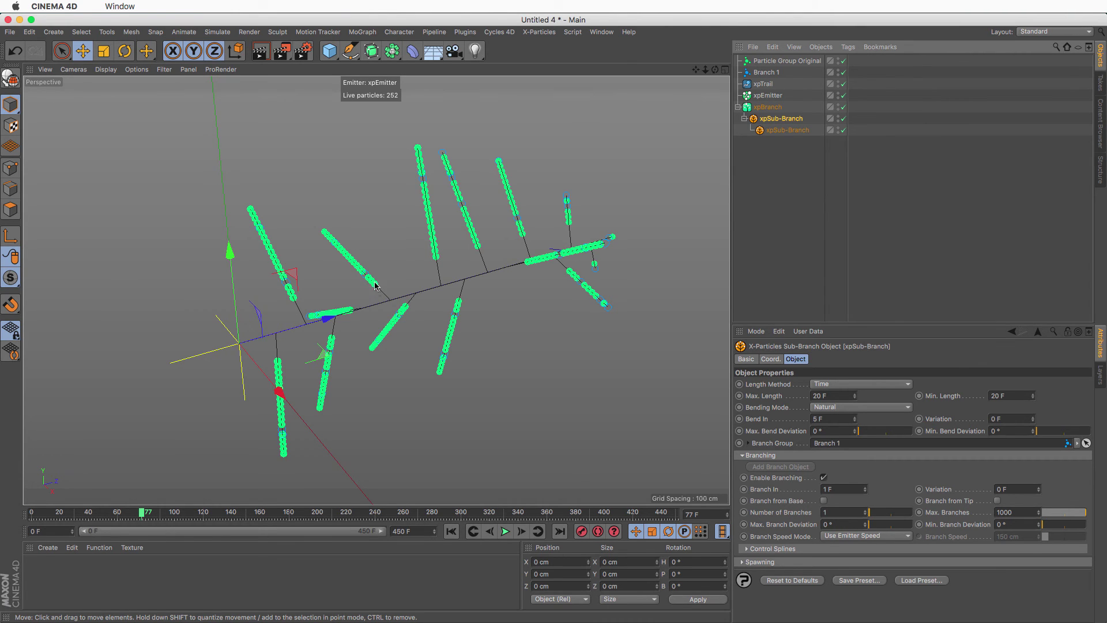
left_click(842, 524)
type("90")
key("Return")
type("90")
key("Return")
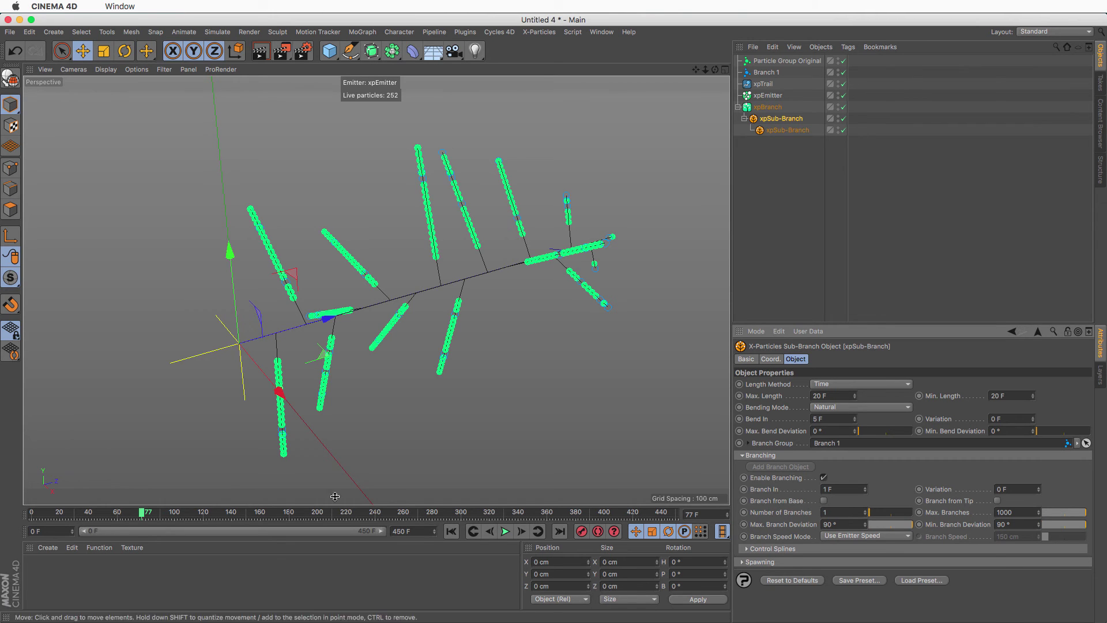
left_click(451, 531)
left_click(507, 533)
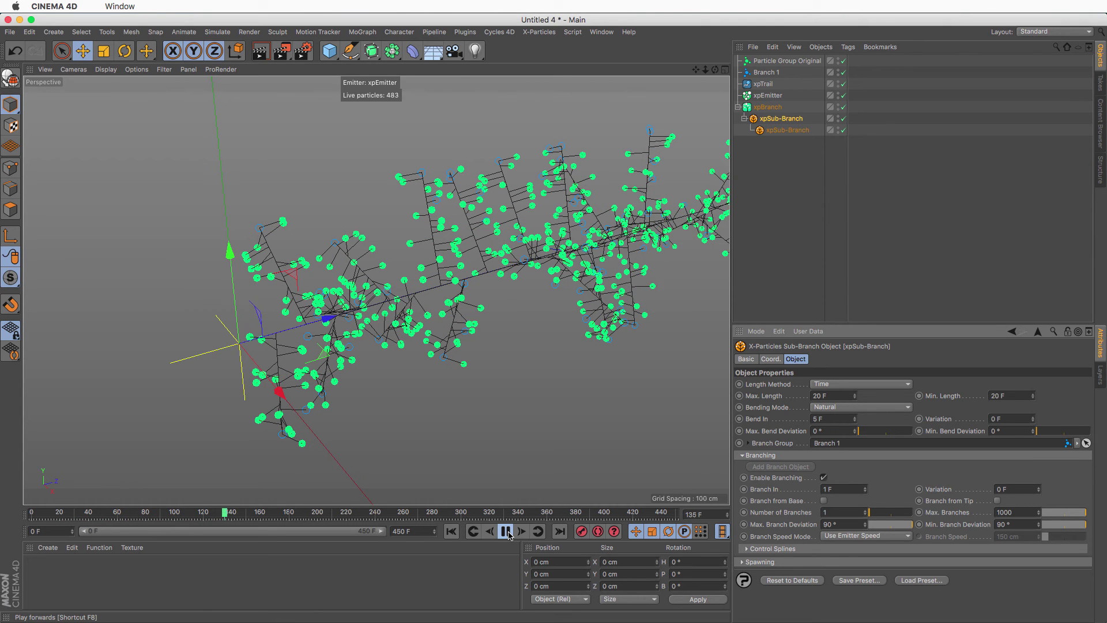
left_click(507, 533)
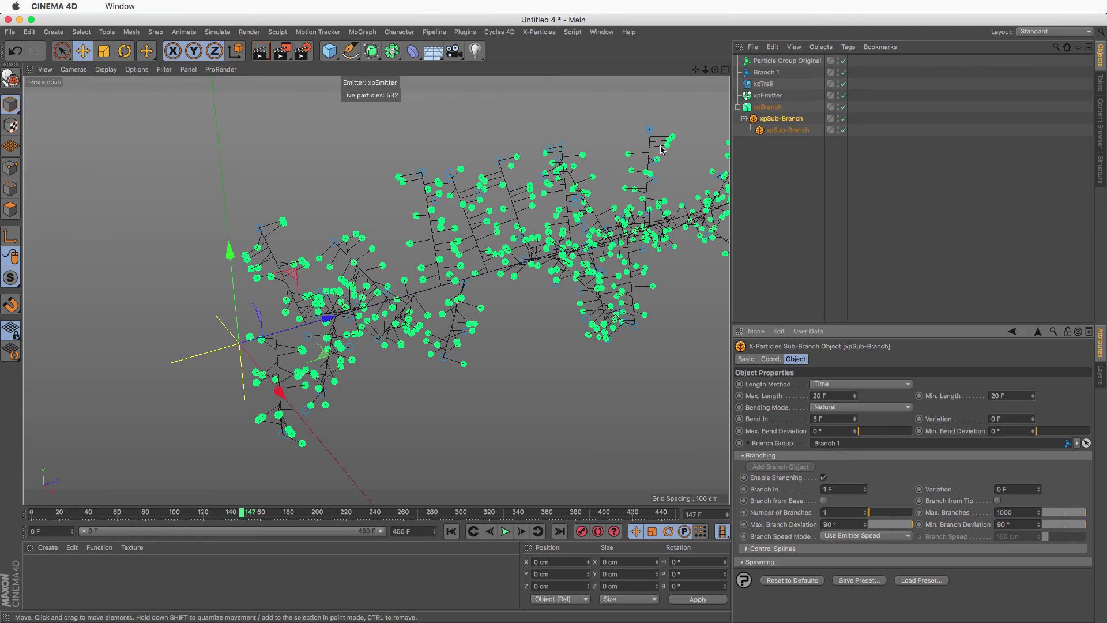
Duplicate the Branch 1 particle group and name the copy Particle 2
left_click(769, 73)
left_click_drag(771, 77, 807, 84, "ctrl")
double_click(775, 84)
type("2")
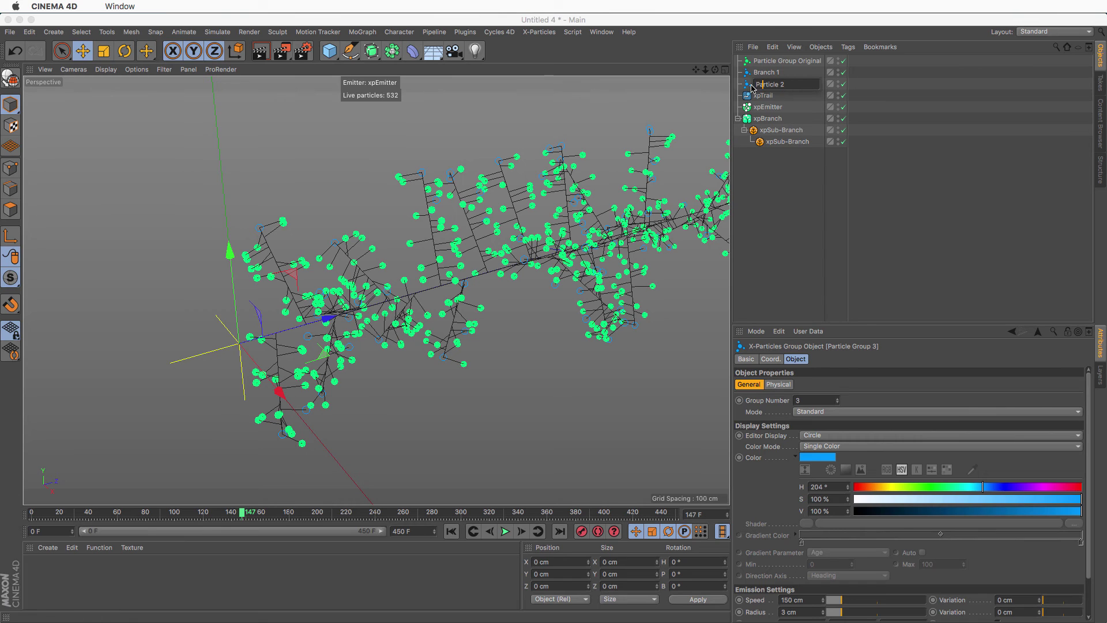
key("Return")
Give Particle 2 a magenta colour with hue 305°
left_click(788, 141)
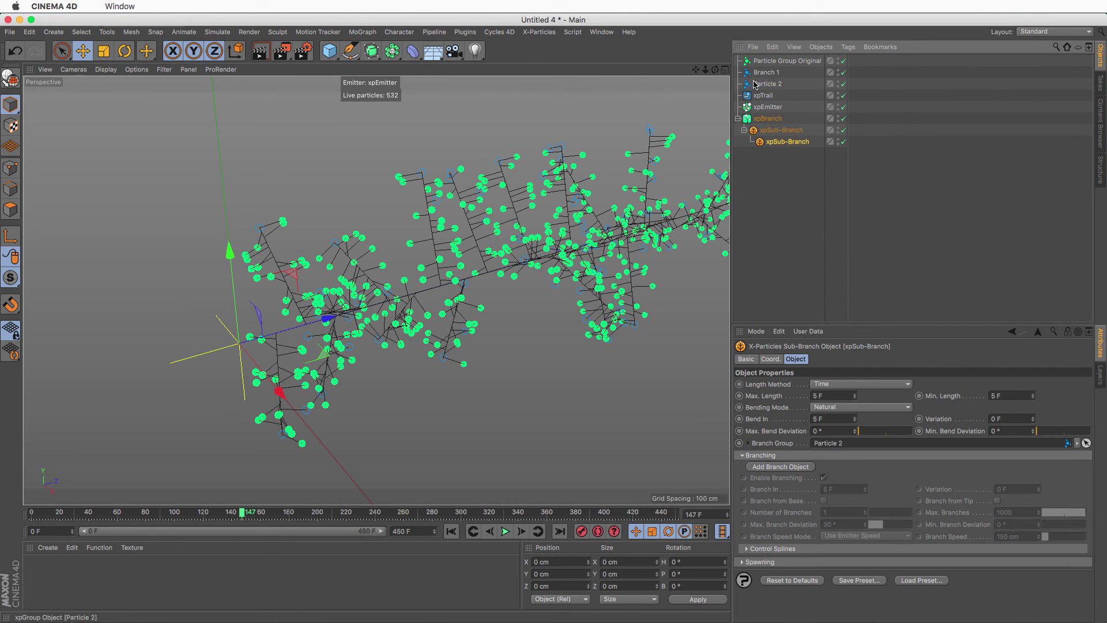
key("super+z")
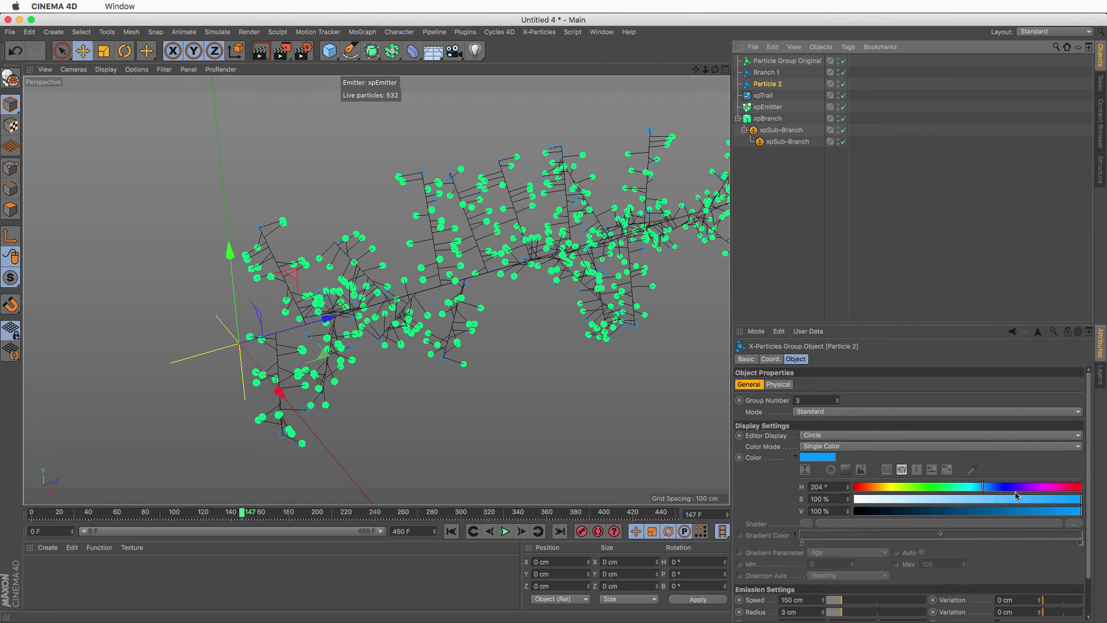
left_click(1047, 489)
left_click_drag(1048, 490, 1043, 490)
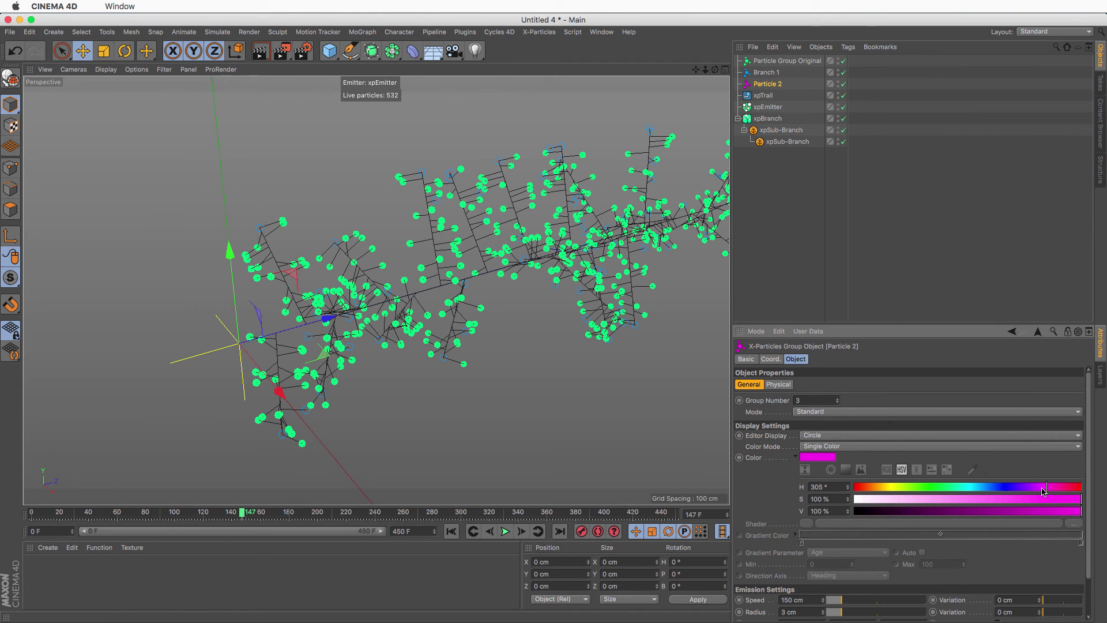
Replay the simulation from the start, orbiting to watch the pink-tipped branches grow
left_click(451, 531)
left_click(505, 531)
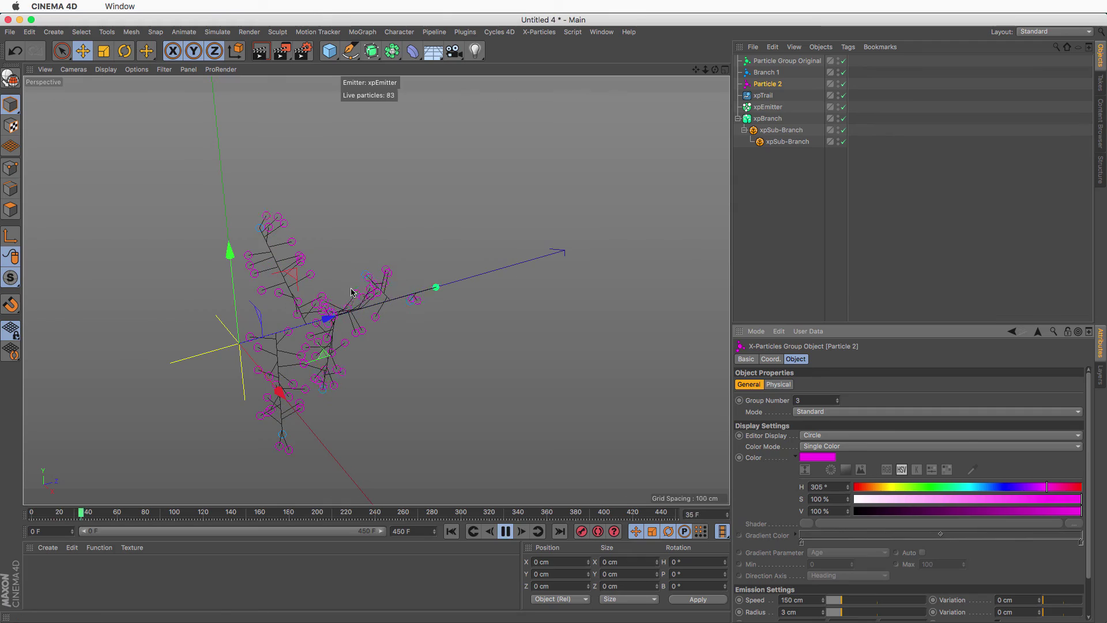
left_click_drag(369, 291, 497, 249, "alt")
In xpBranch's General settings, set Max. Bend Deviation to 30° and Min. to 15°
left_click(504, 531)
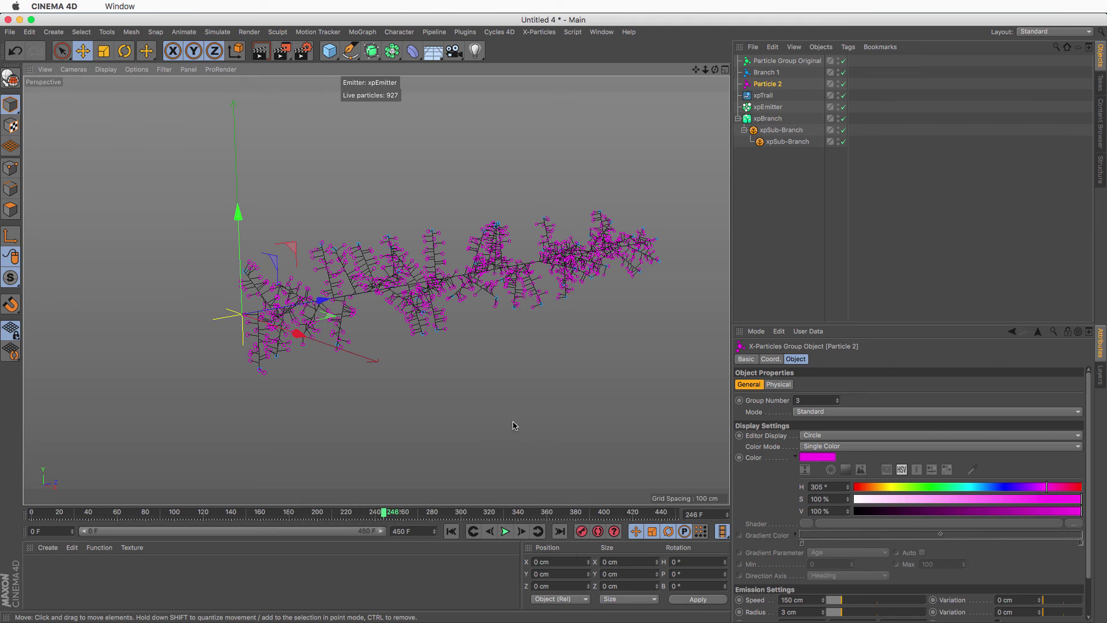
left_click(767, 119)
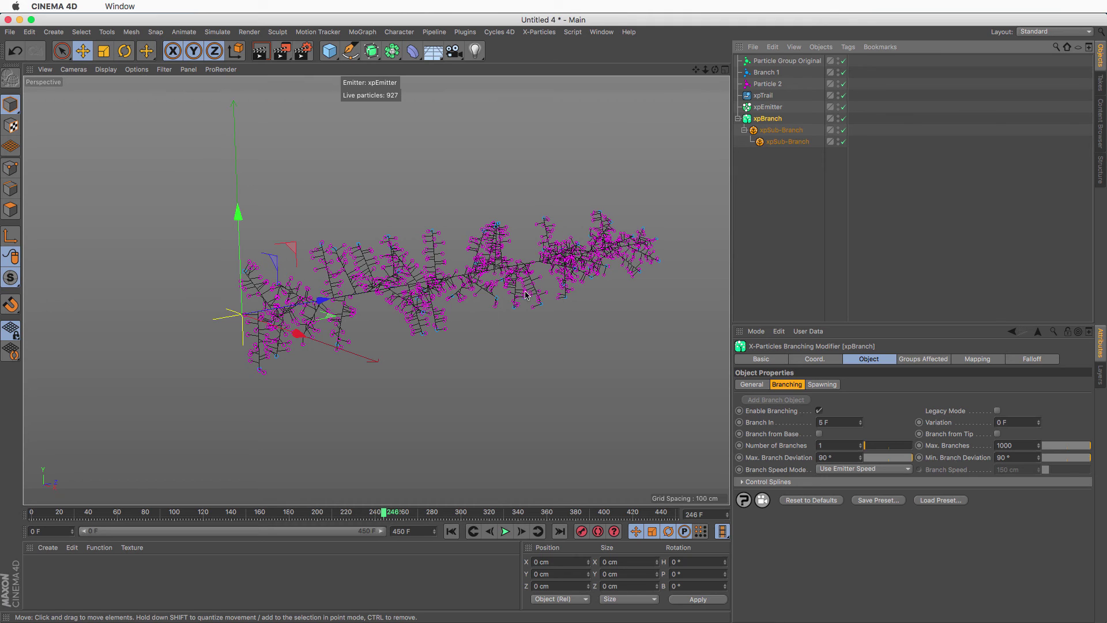
left_click(748, 386)
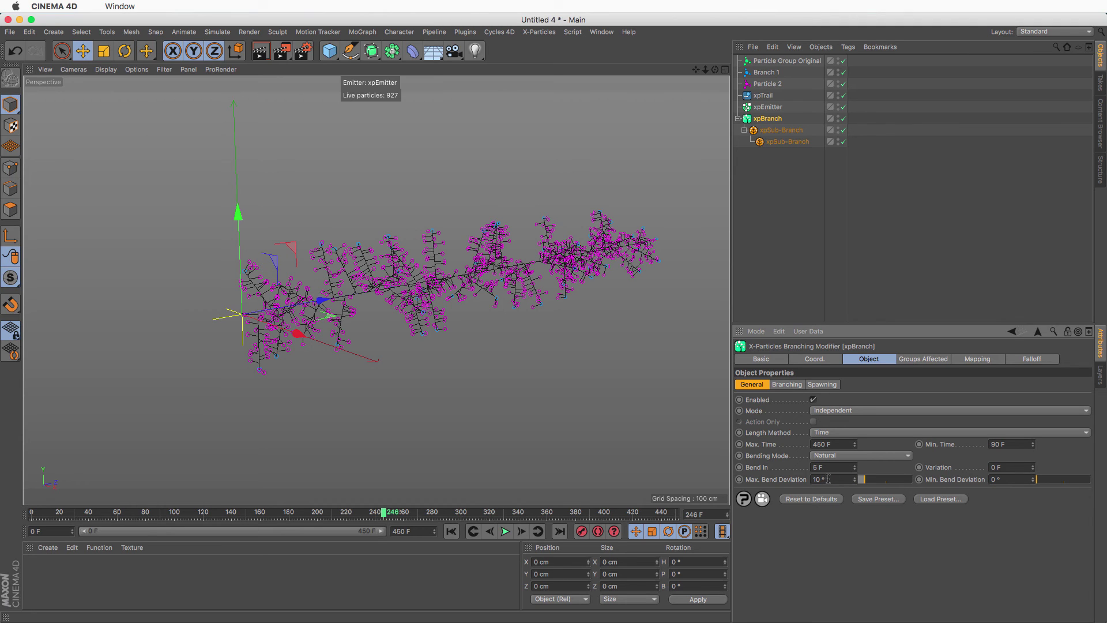
type("0")
key("Return")
type("15")
Replay the simulation to frame 359 and frame the wider, more bent branch system
left_click(451, 531)
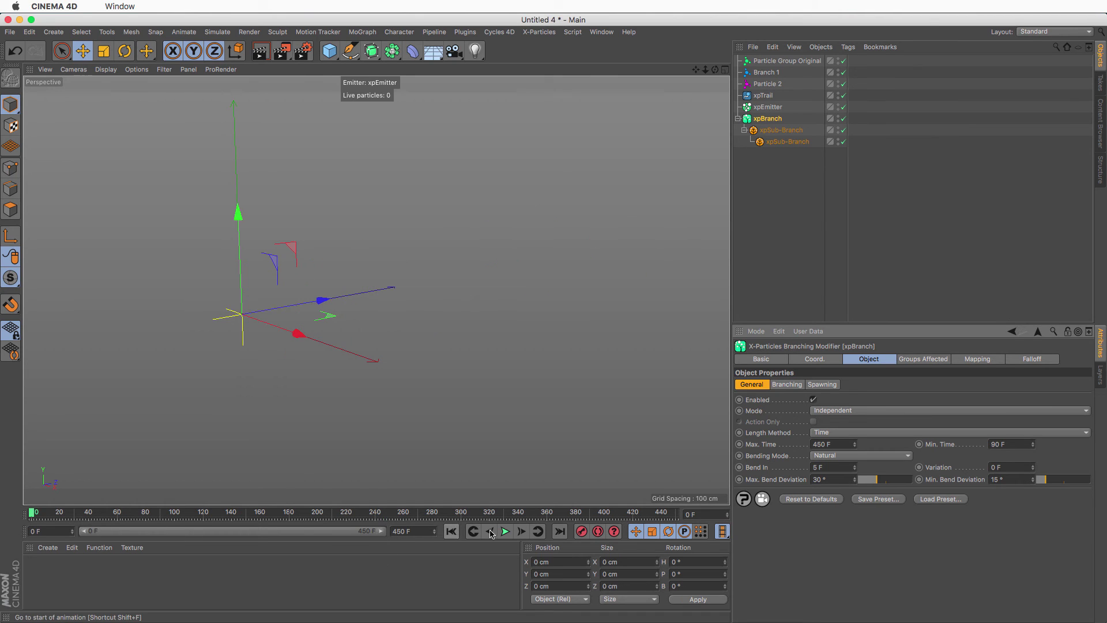
left_click(505, 531)
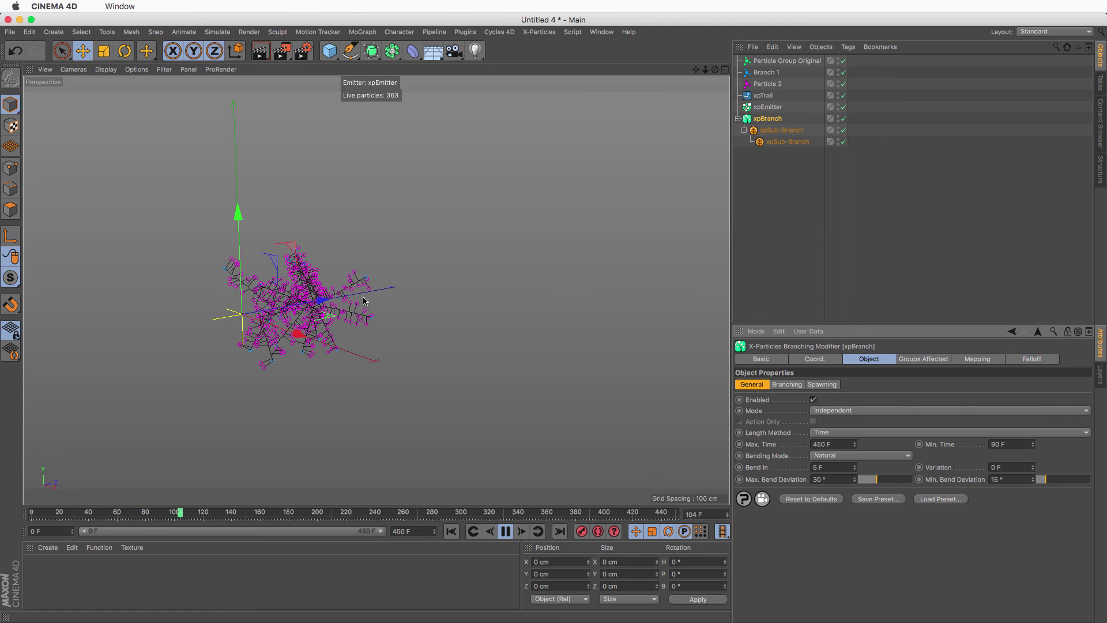
mouse_move(362, 304)
left_mouse_down("alt")
mouse_move(455, 279)
mouse_move(531, 312)
mouse_move(544, 296)
mouse_move(482, 353)
mouse_move(376, 289)
mouse_move(353, 306)
mouse_move(372, 318)
left_mouse_up("alt")
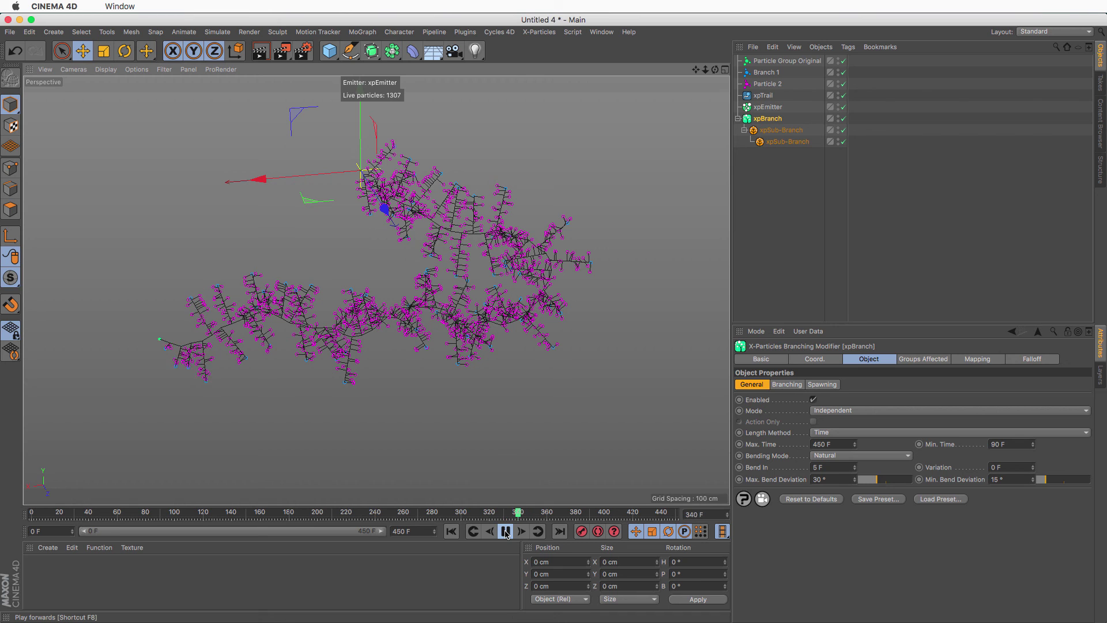
left_click(505, 533)
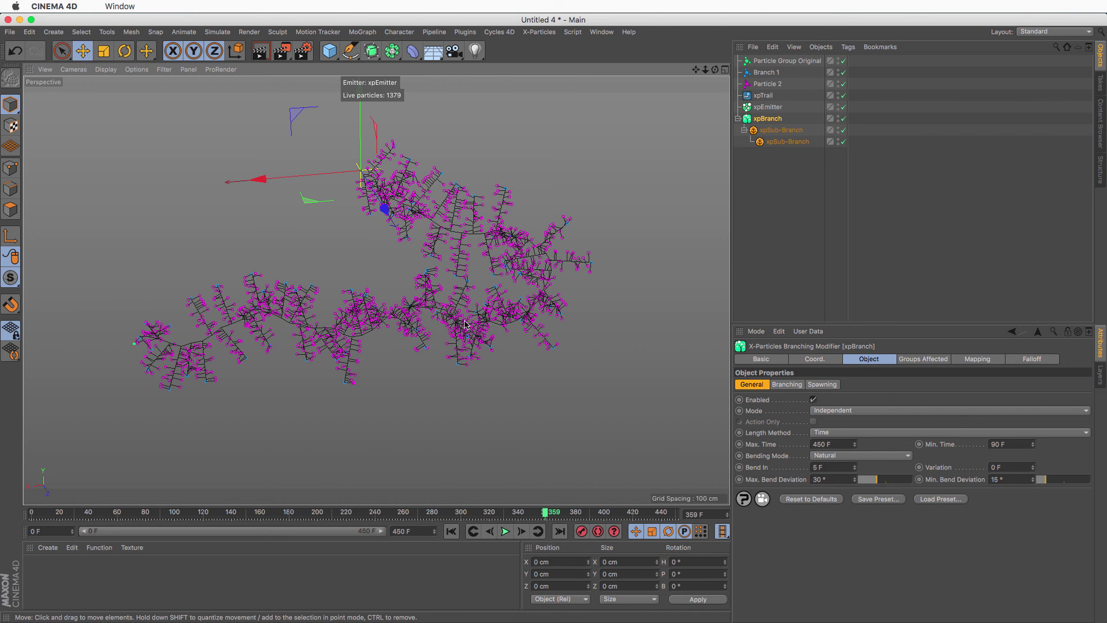
scroll(455, 324, "down", 5)
left_click_drag(455, 324, 402, 287, "alt")
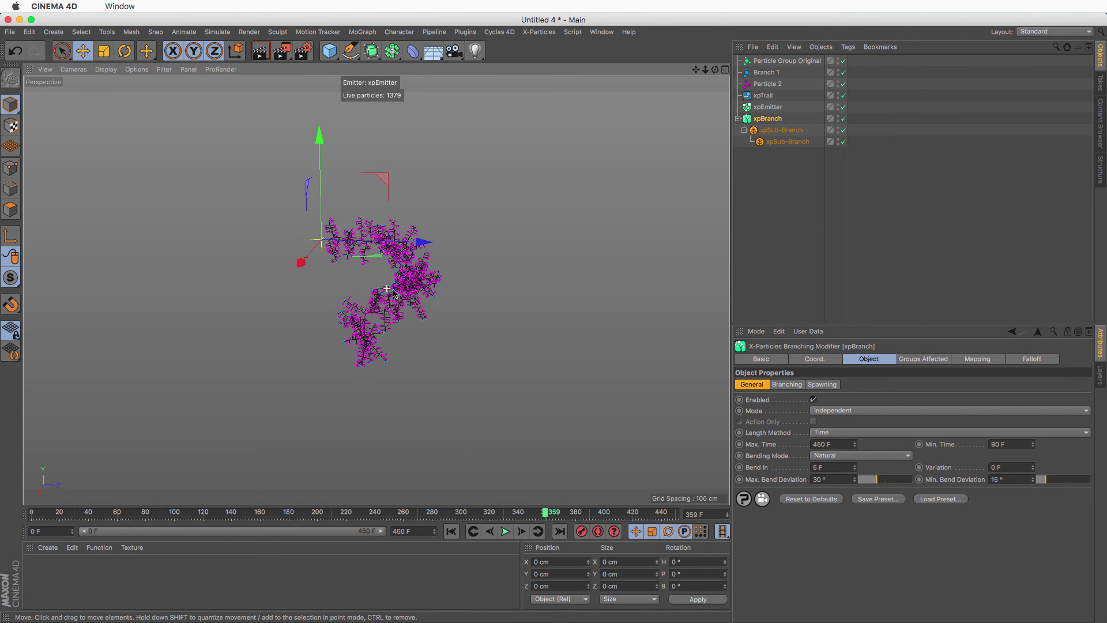
middle_click_drag(402, 288, 249, 282, "alt")
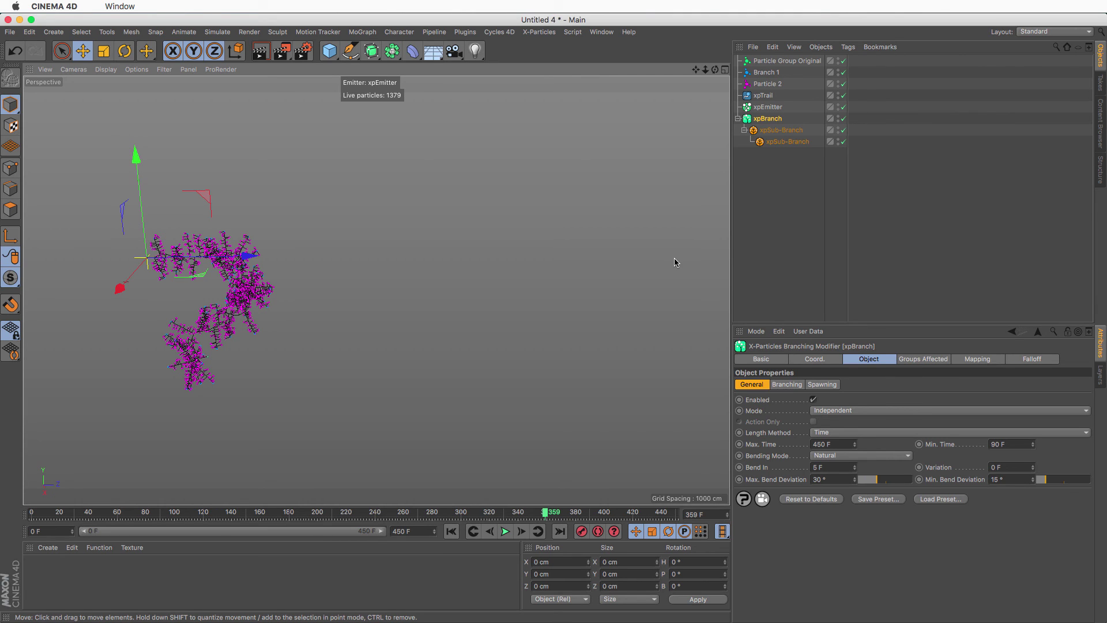
Add an xpAttractor from the Motion modifiers and move it along the Z axis
left_click(451, 531)
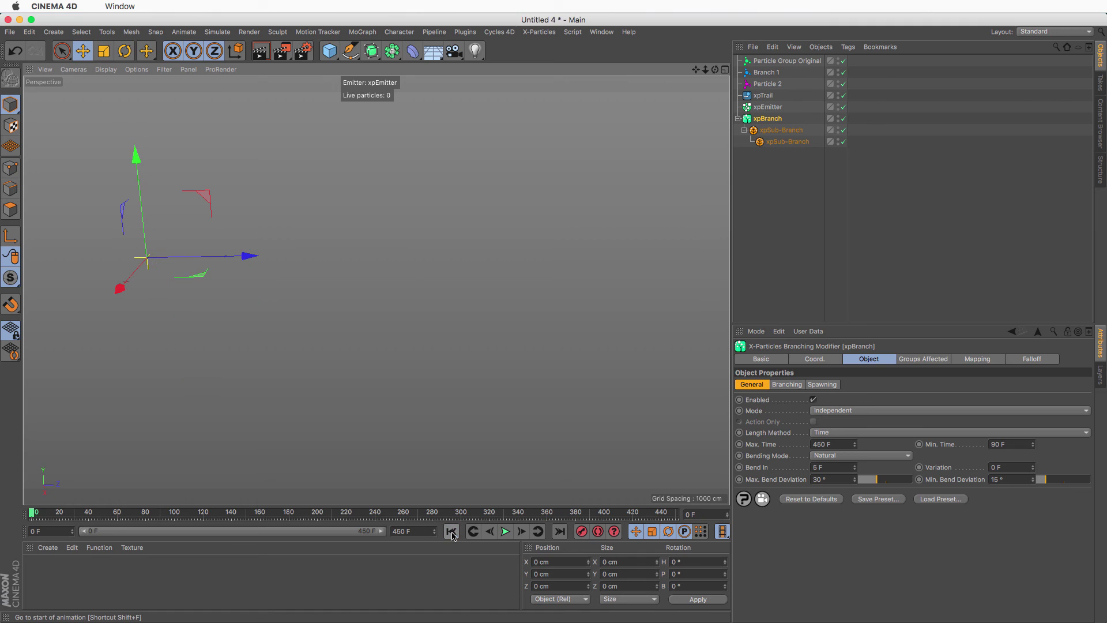
left_click(539, 32)
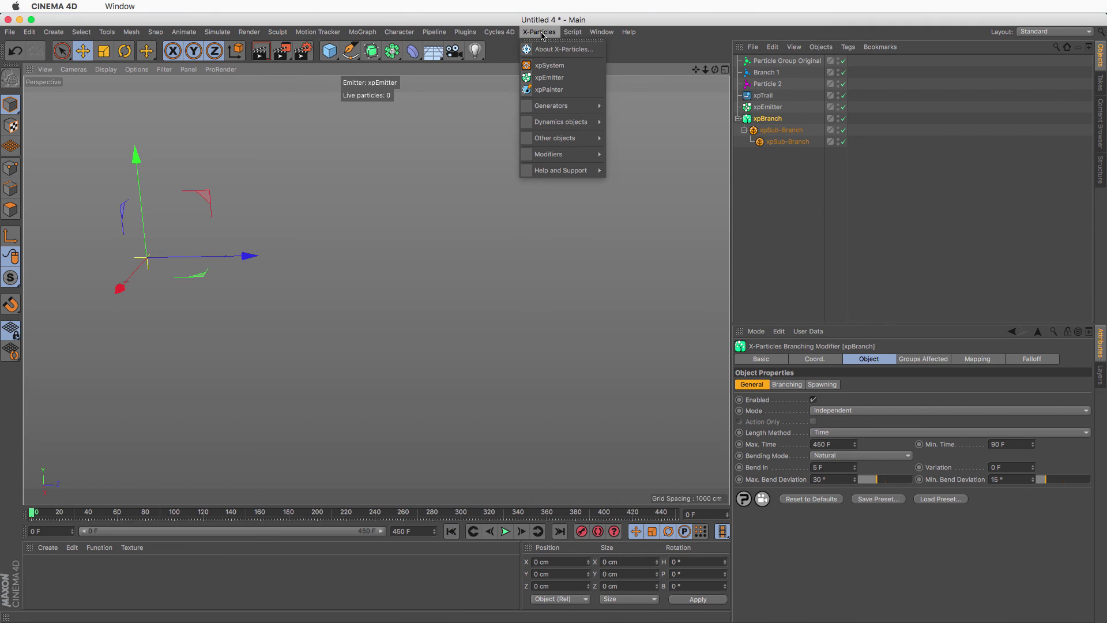
mouse_move(563, 154)
mouse_move(632, 162)
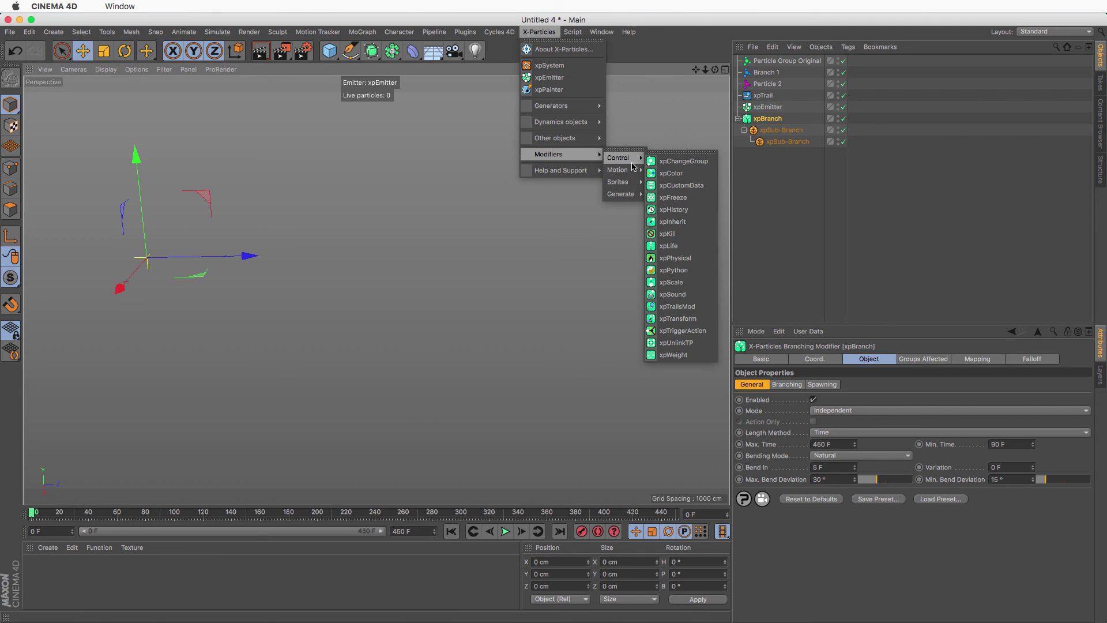
left_click(692, 175)
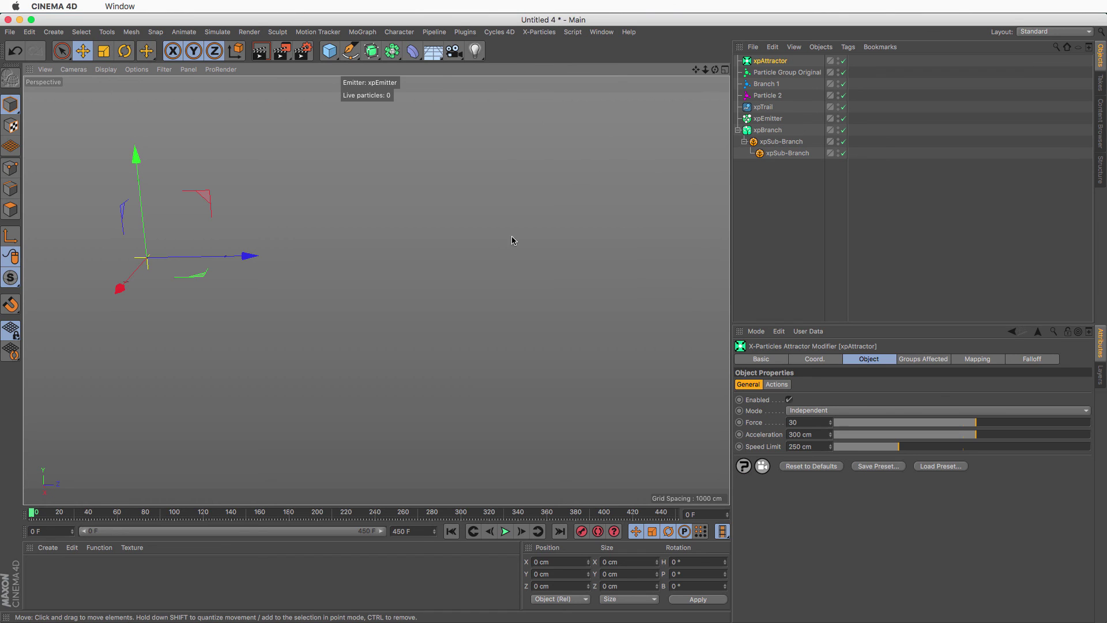
left_click_drag(248, 256, 496, 252)
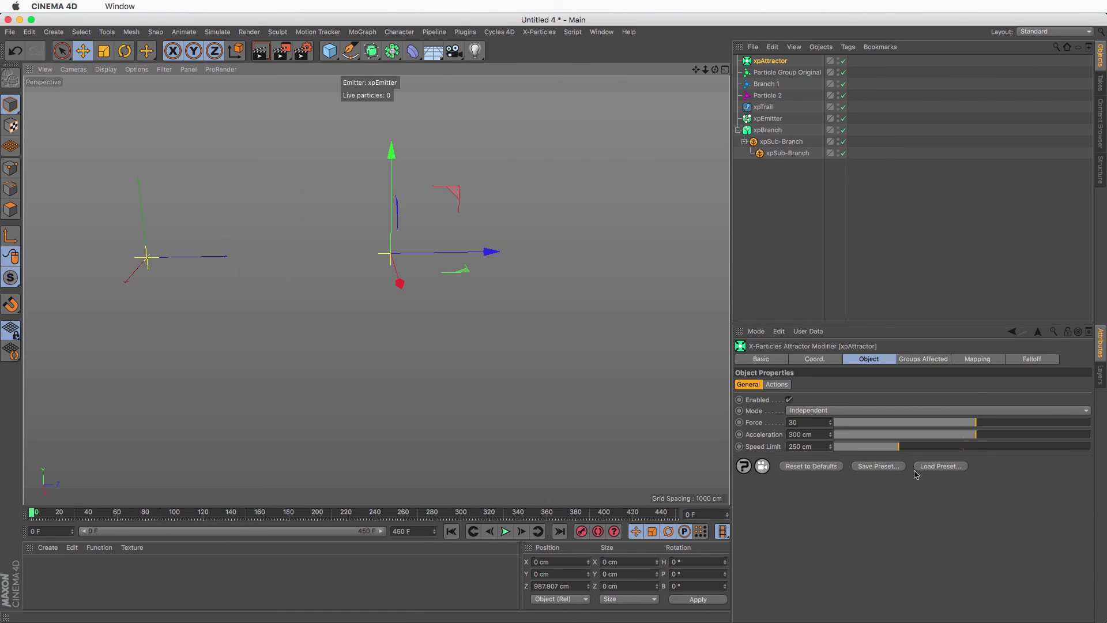
Set the attractor's Force to 300 and limit it to Particle Group Original
left_click(811, 421)
type("0")
key("Return")
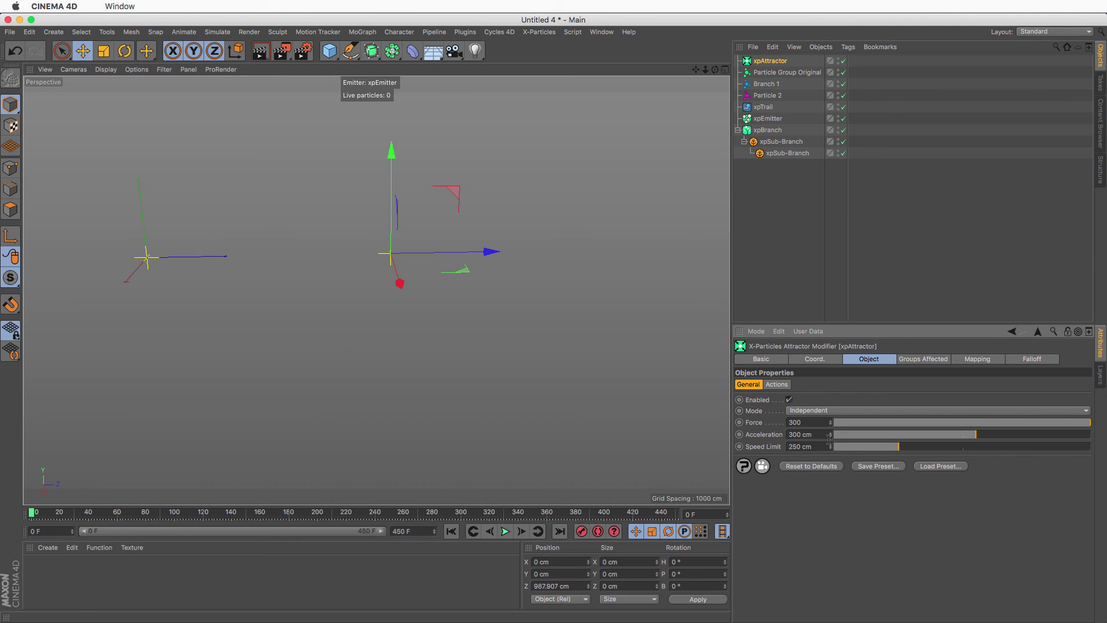
left_click(505, 531)
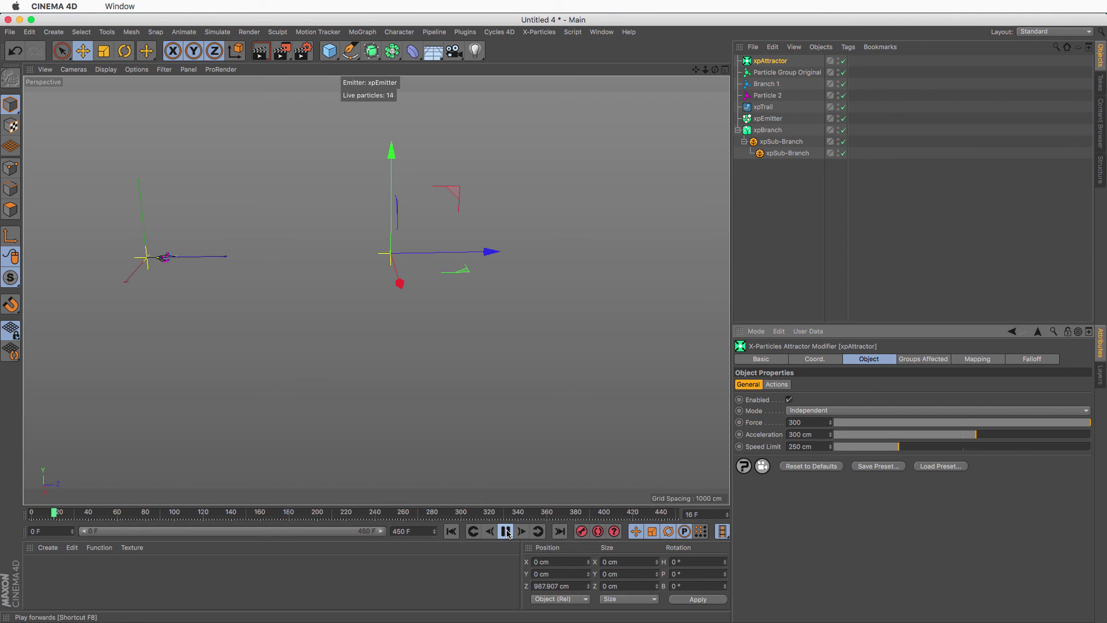
left_click_drag(452, 192, 589, 155)
left_click(505, 531)
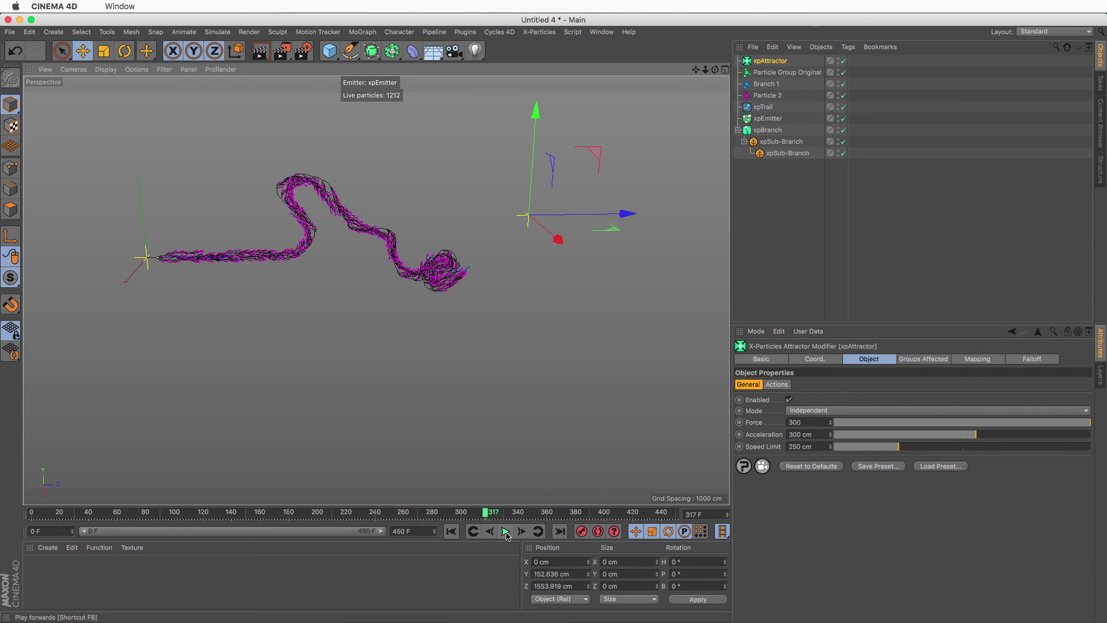
left_click(939, 359)
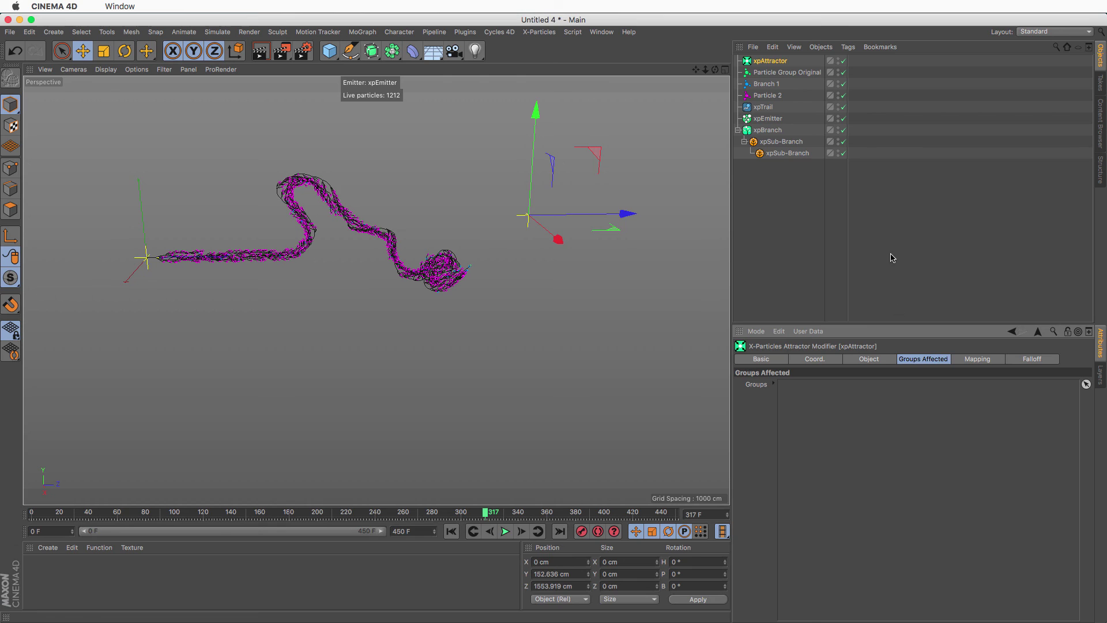
left_click_drag(787, 72, 854, 434)
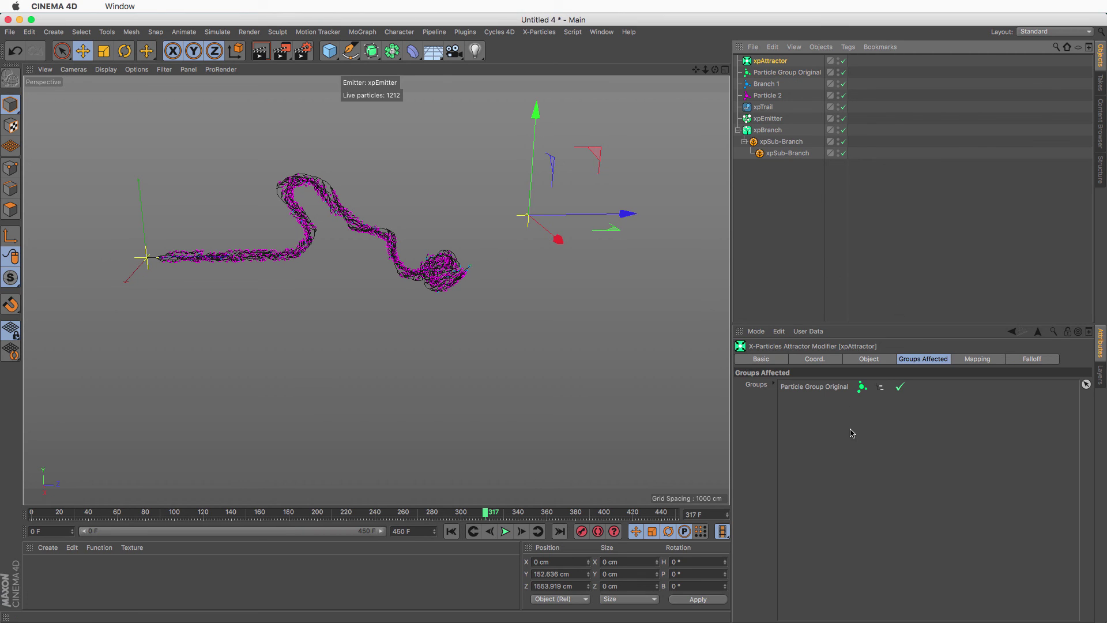
Replay while dragging the attractor to wind the branched trail, stopping at frame 328
left_click(453, 532)
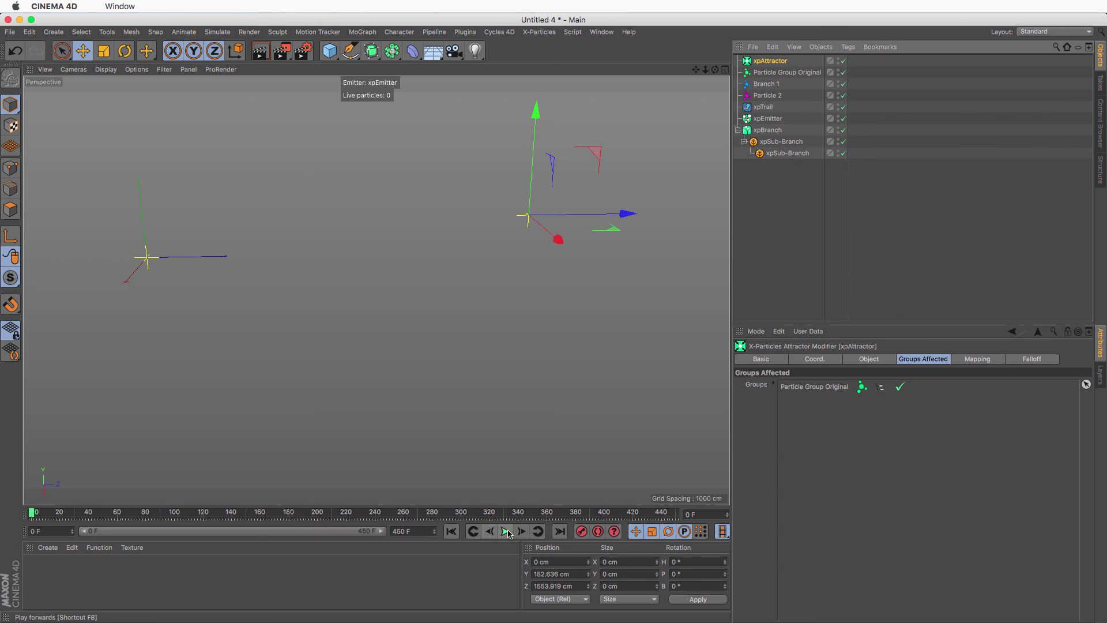
left_click(505, 531)
left_click_drag(598, 155, 622, 167)
left_click(505, 531)
scroll(526, 264, "up", 10)
left_click_drag(536, 266, 509, 274, "alt")
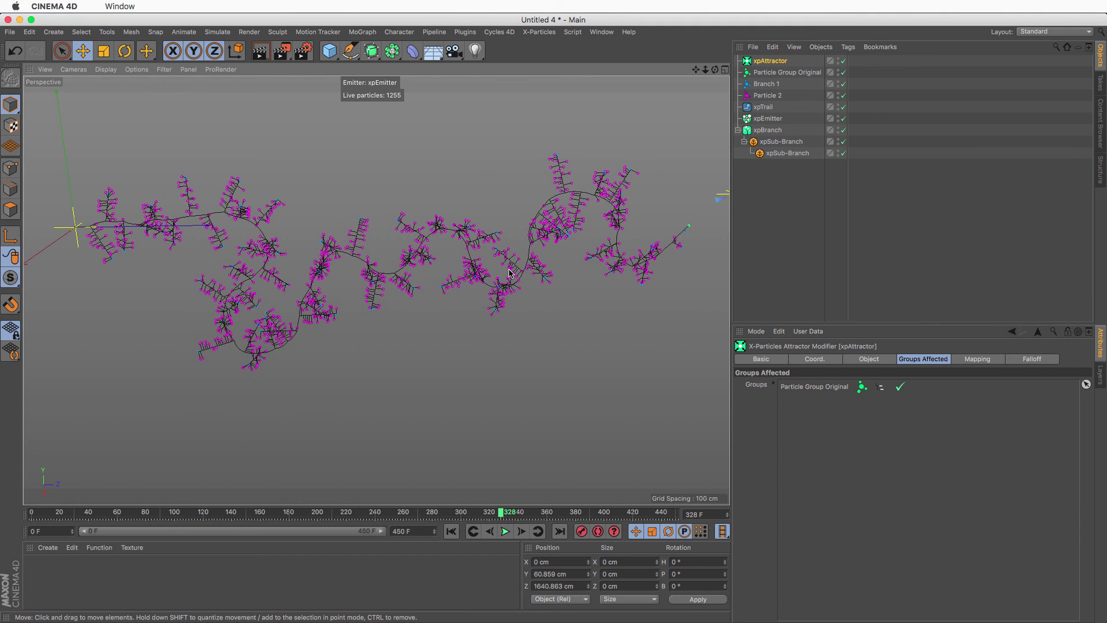
Apply a new X-Particles Material to xpTrail and render the green trail with magenta branches
left_click(261, 51)
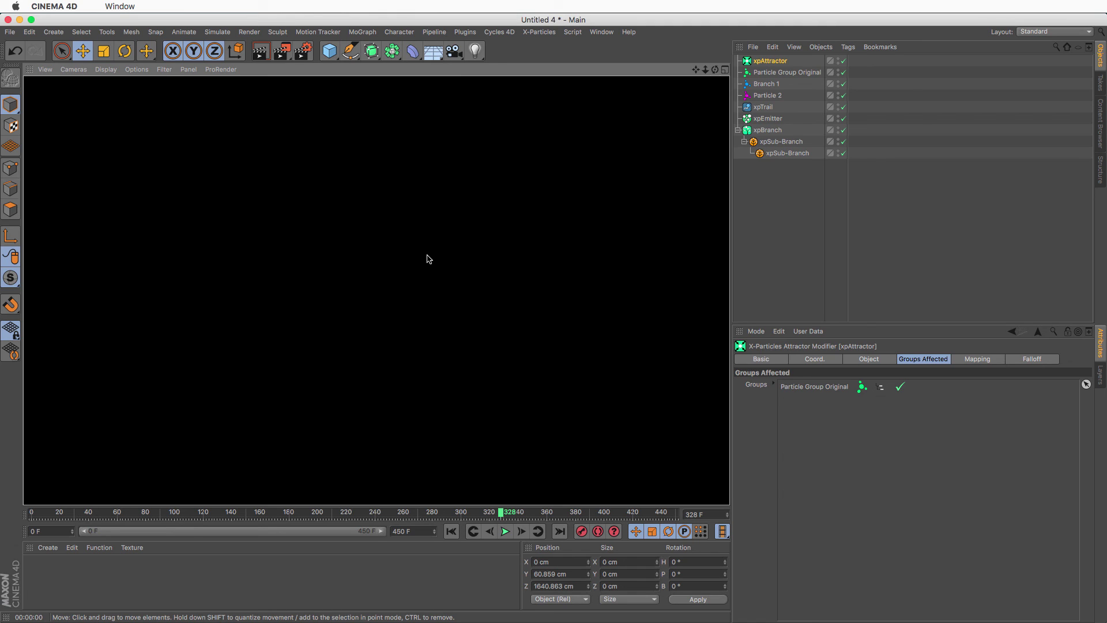
left_click(48, 547)
mouse_move(65, 451)
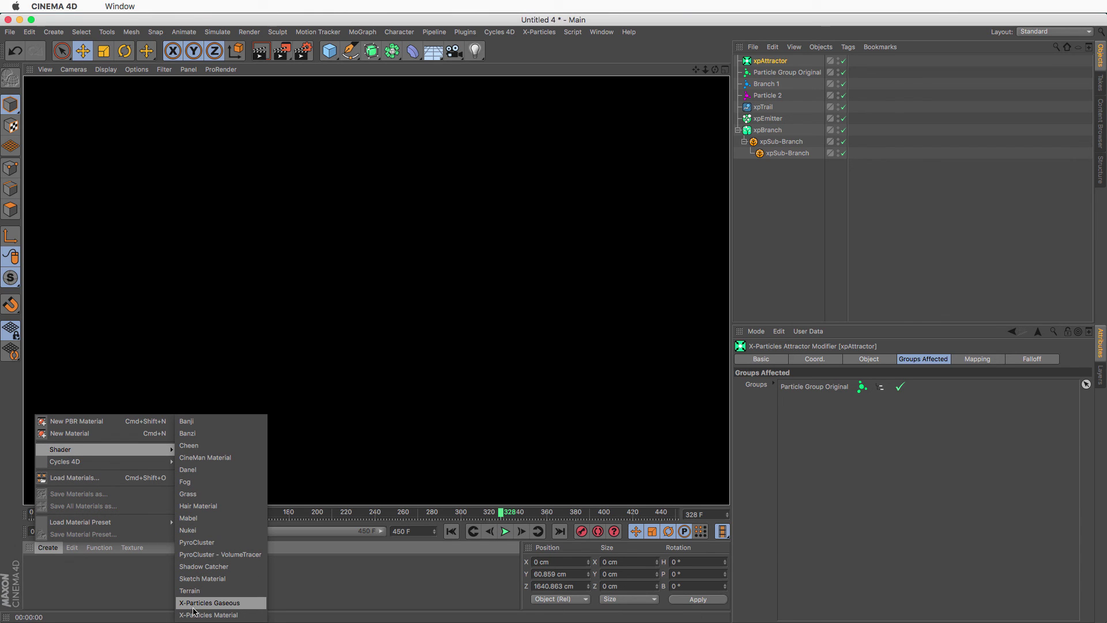
left_click(240, 616)
left_click_drag(51, 580, 773, 109)
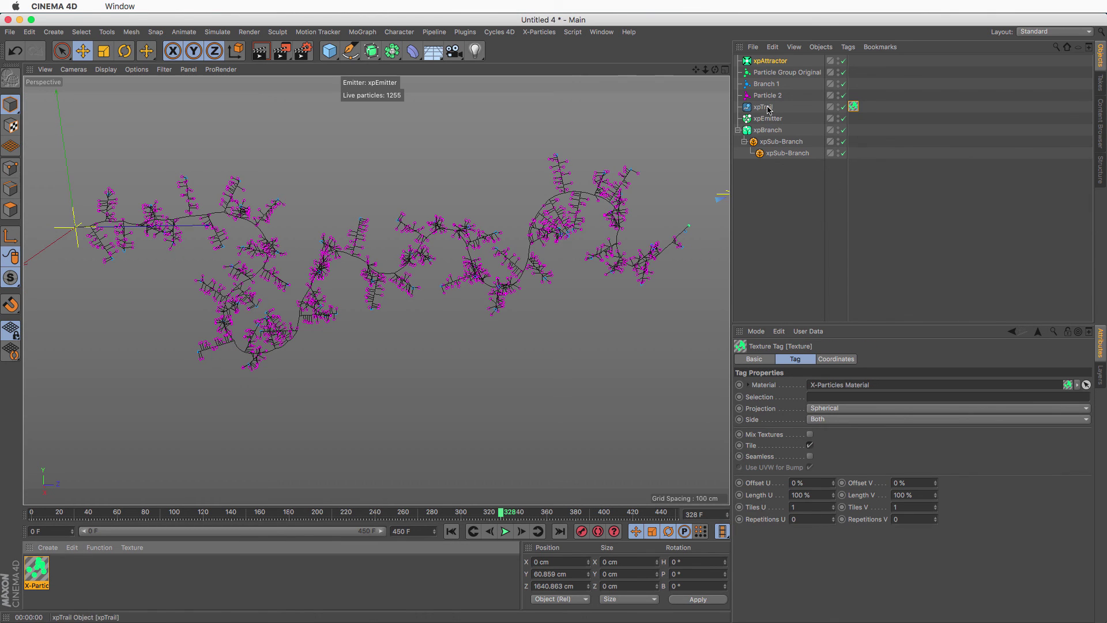
left_click(258, 51)
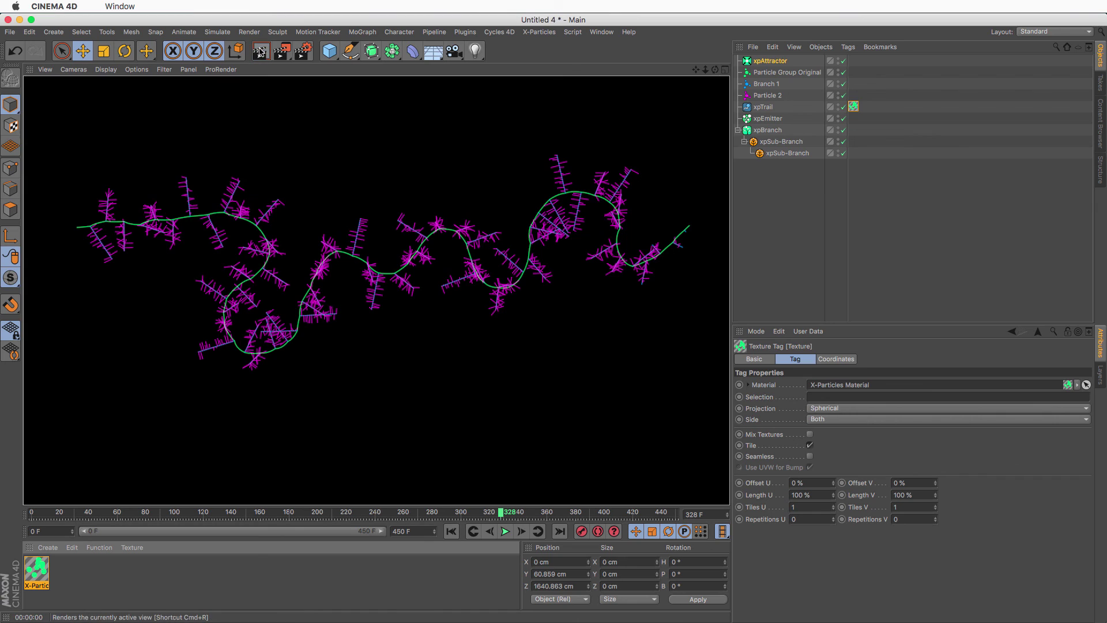